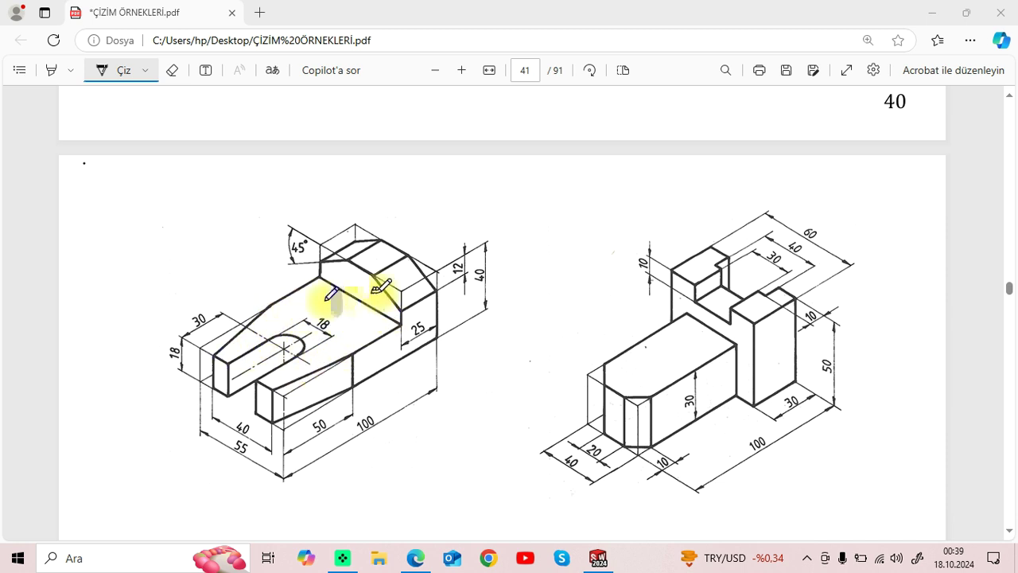
# Step: Ink a downward arrow beside the left block drawing in the PDF, then switch to SOLIDWORKS
pyautogui.moveTo(193, 223); pyautogui.dragTo(195, 258)
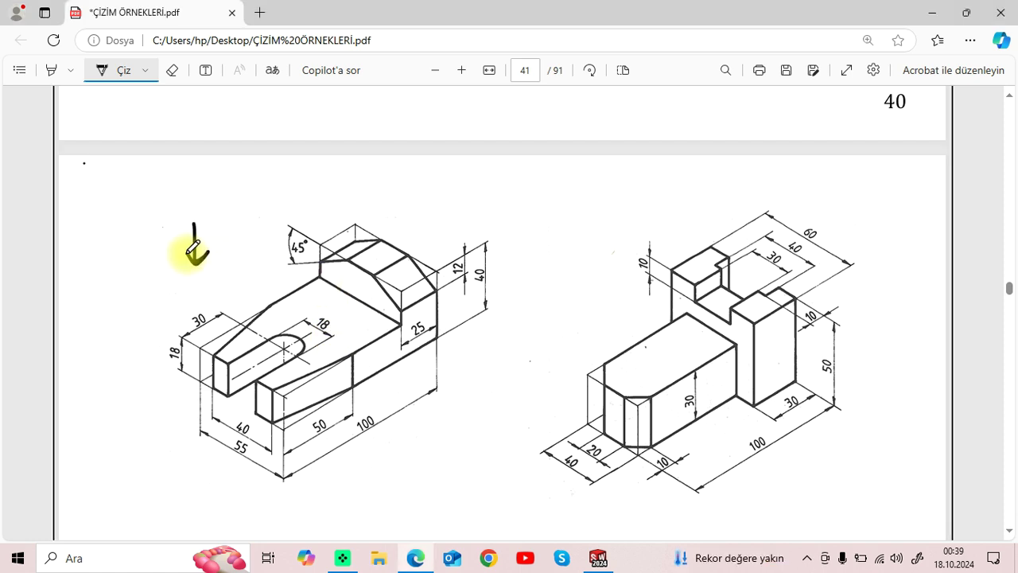
pyautogui.click(599, 560)
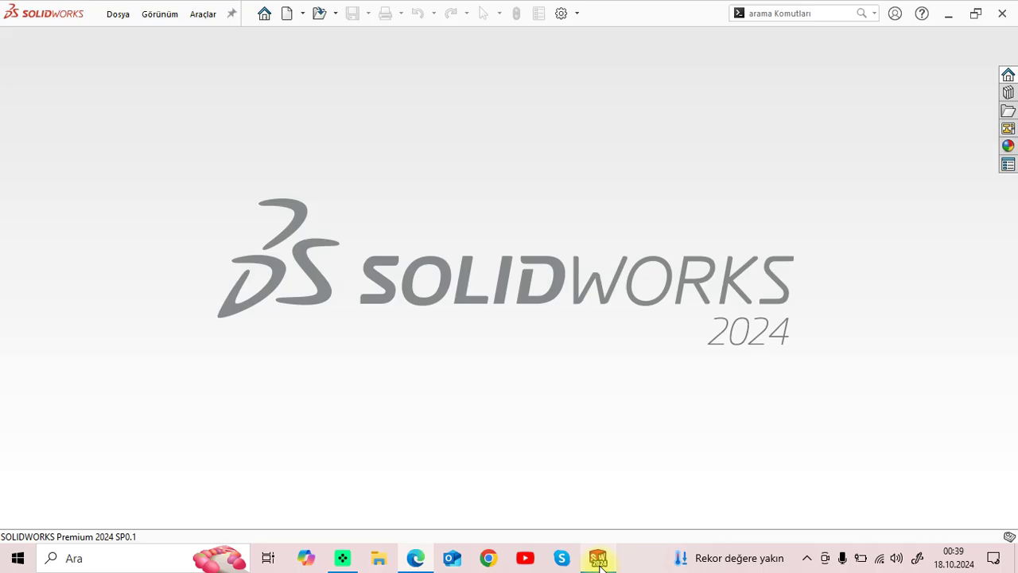
# Step: Create a new blank part and set the viewport background to plain white
pyautogui.click(118, 14)
pyautogui.click(132, 37)
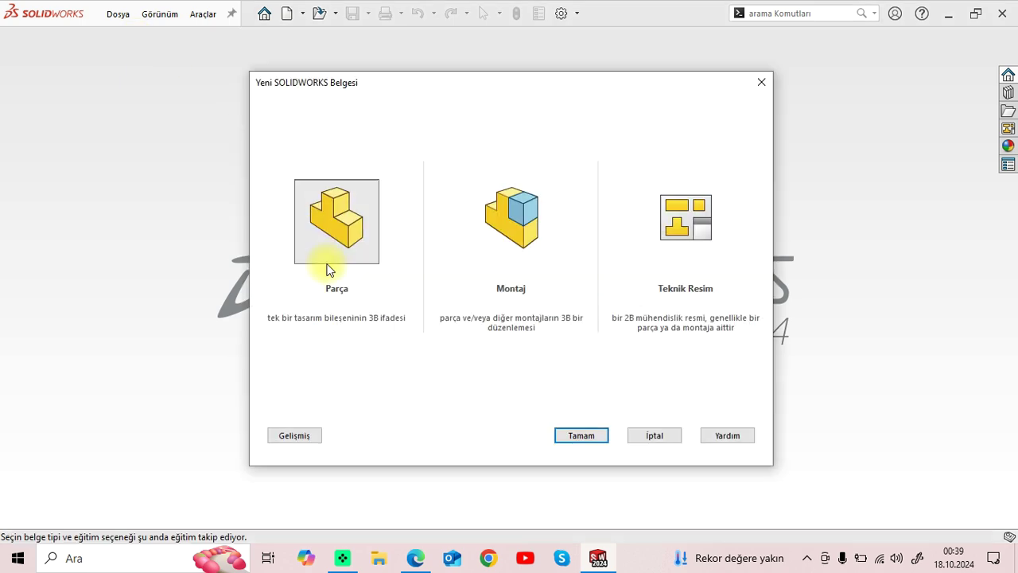
pyautogui.doubleClick(297, 199)
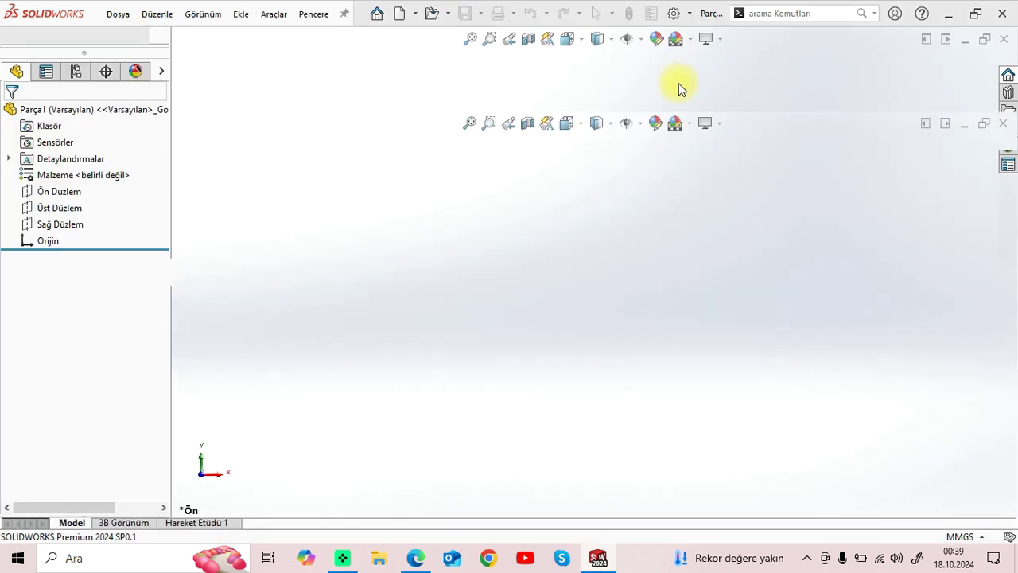
pyautogui.click(688, 125)
pyautogui.click(704, 164)
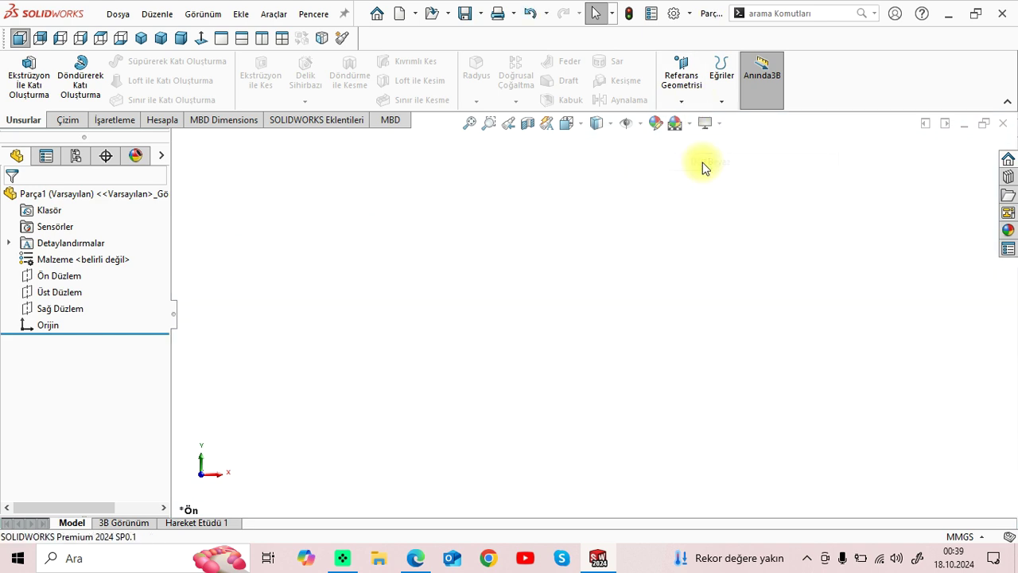
# Step: Start a sketch on the Top Plane after checking the reference drawing
pyautogui.click(30, 294)
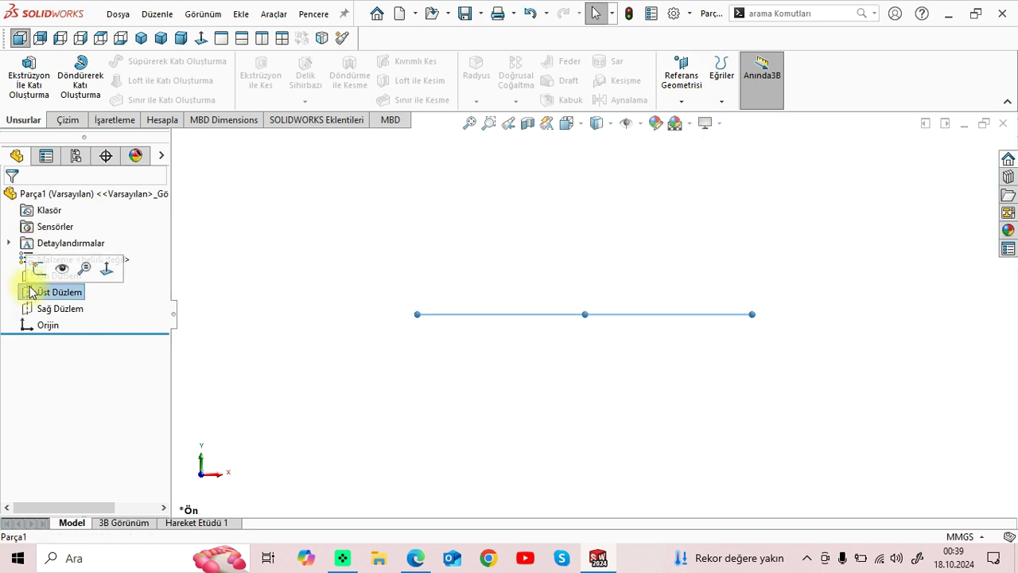
pyautogui.click(38, 268)
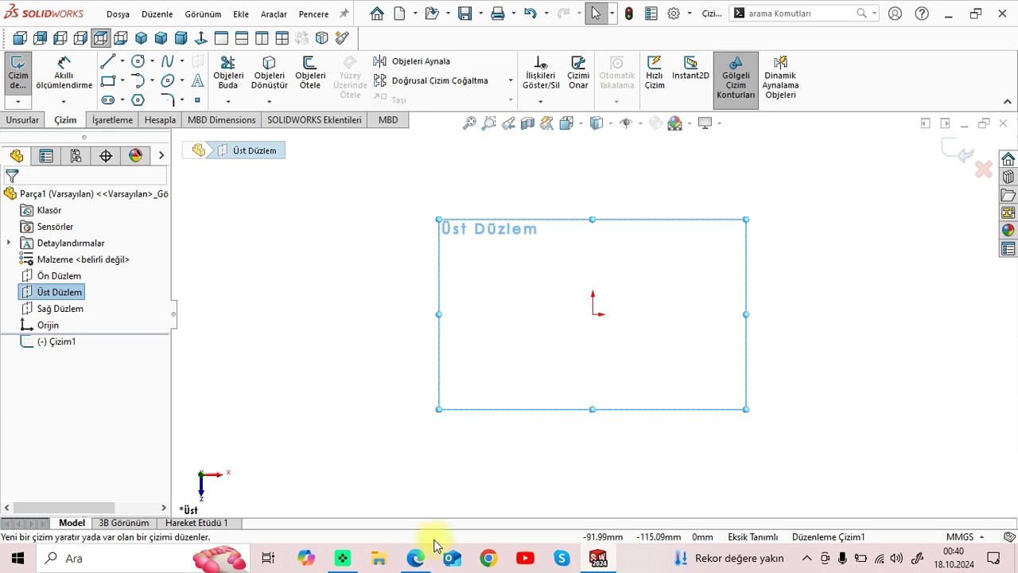
pyautogui.click(415, 559)
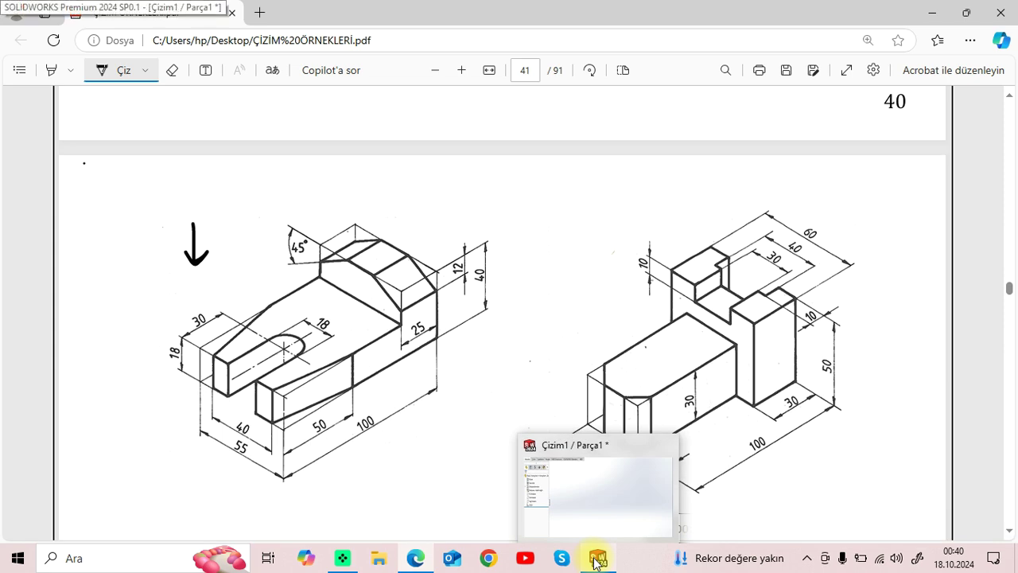
pyautogui.click(598, 562)
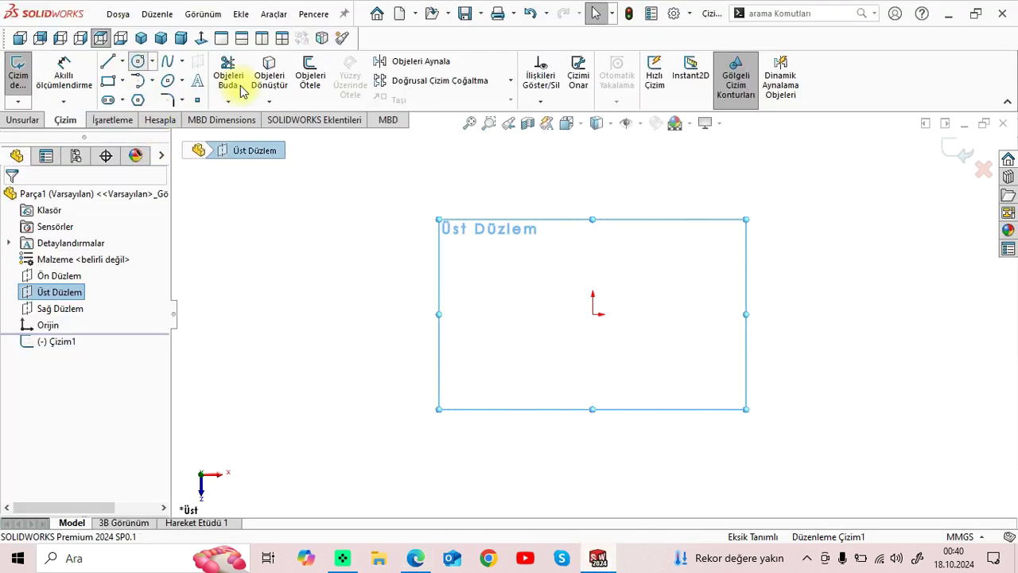
# Step: Draw a circle centred on the origin
pyautogui.click(593, 314)
pyautogui.click(590, 273)
pyautogui.rightClick(380, 243)
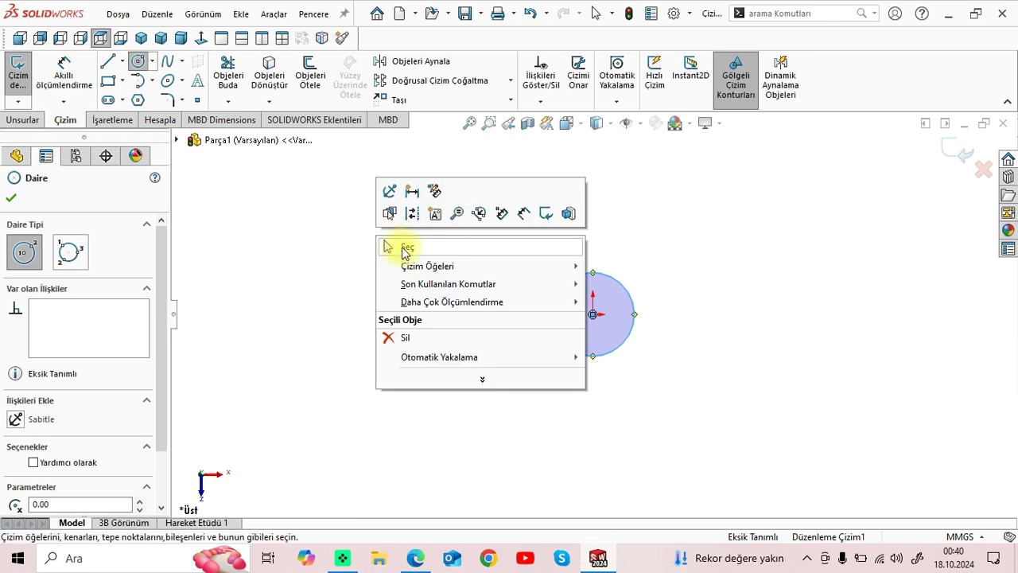
pyautogui.click(406, 248)
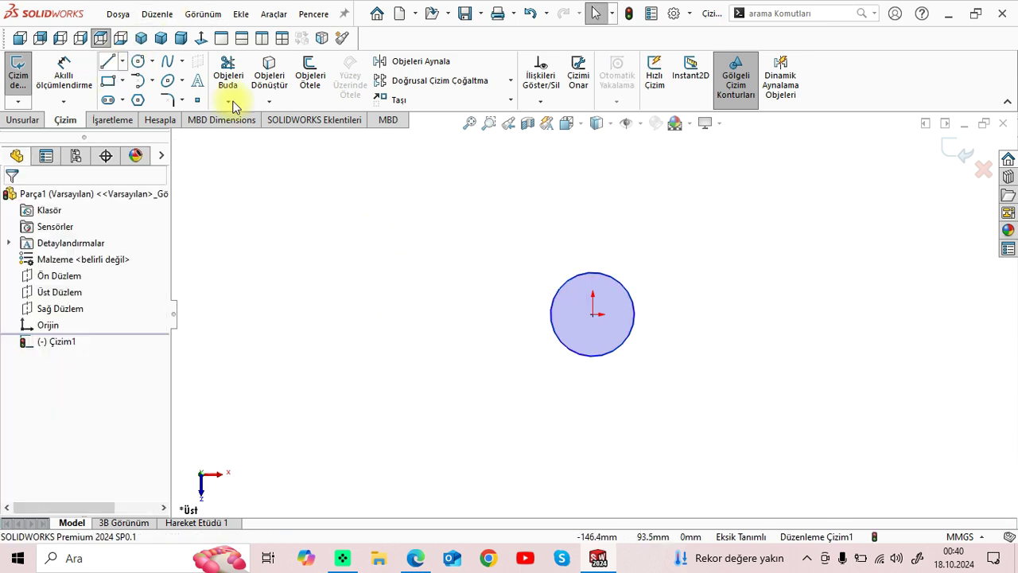
pyautogui.click(414, 565)
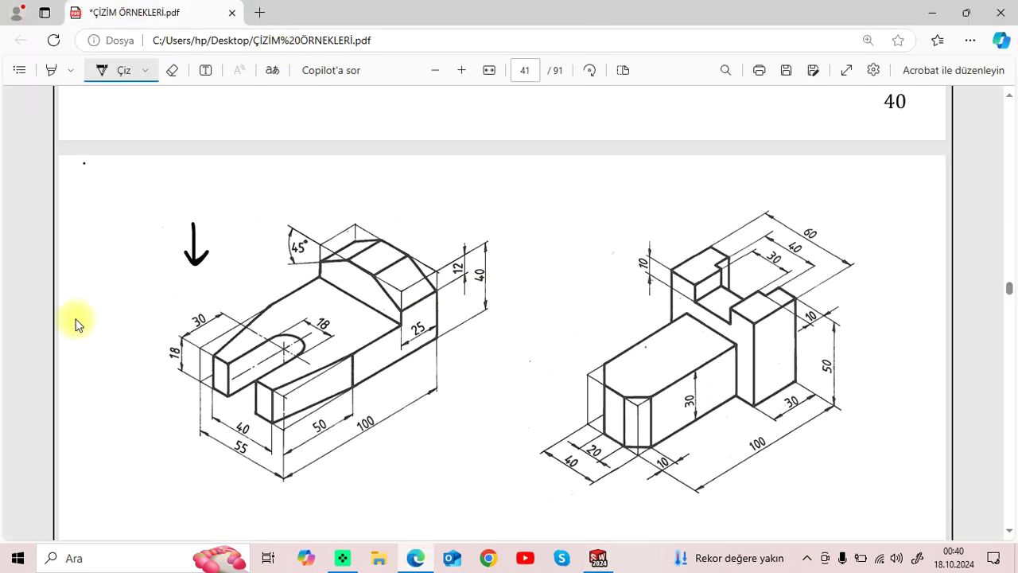
pyautogui.click(597, 557)
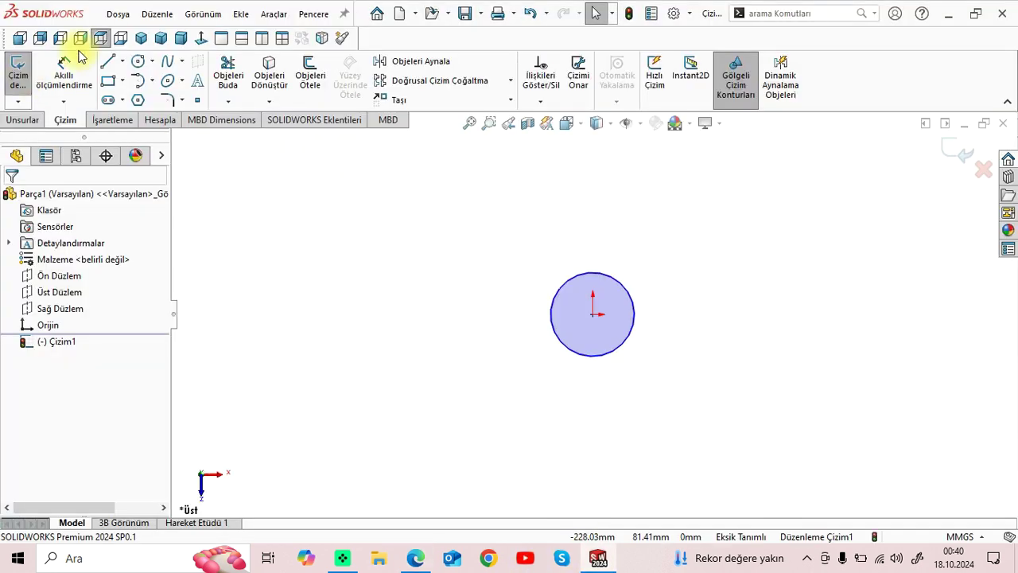
pyautogui.click(107, 64)
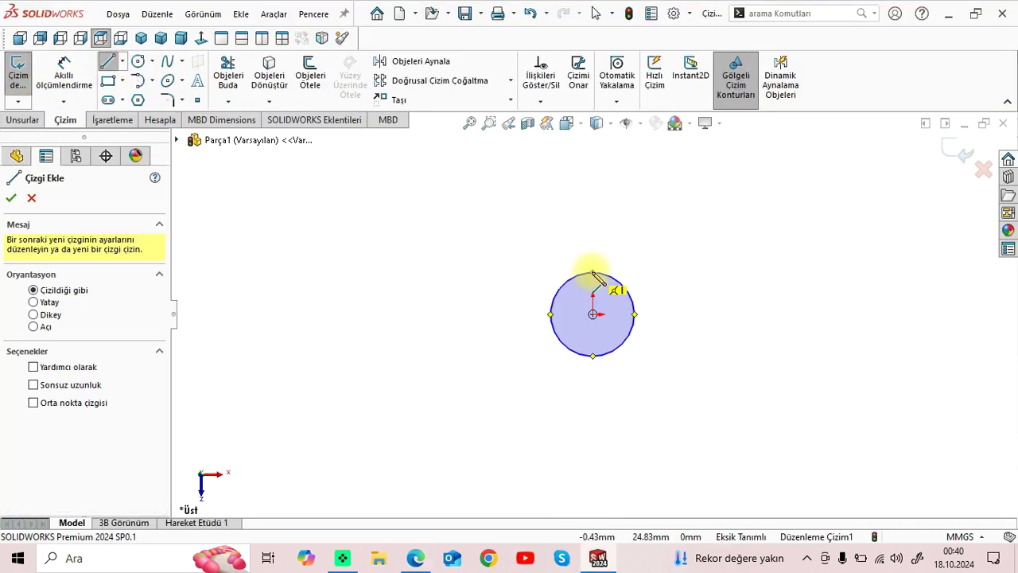
# Step: Draw a horizontal line left from the circle's top and a short vertical line up from its end
pyautogui.click(593, 273)
pyautogui.doubleClick(474, 273)
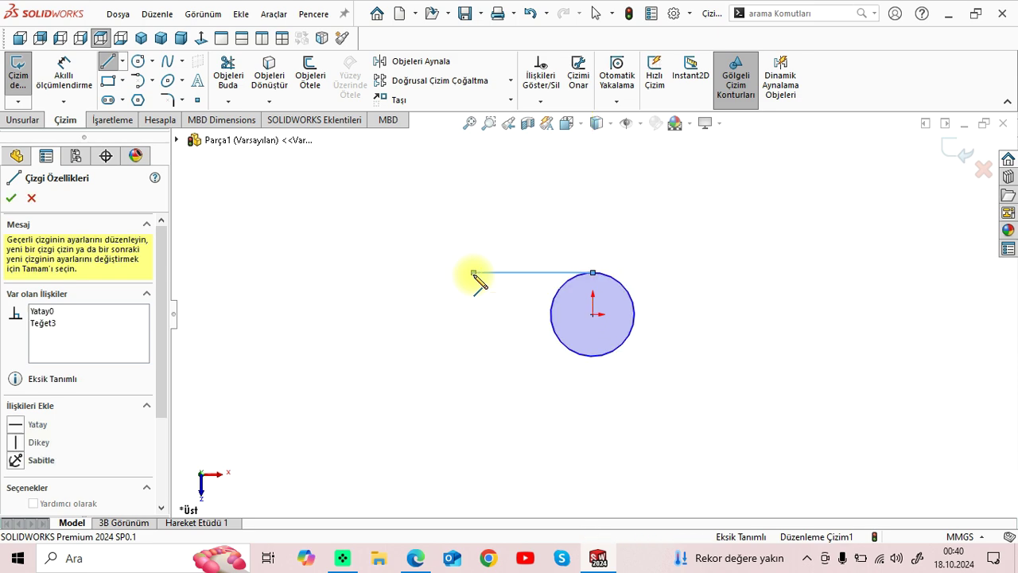
pyautogui.click(415, 558)
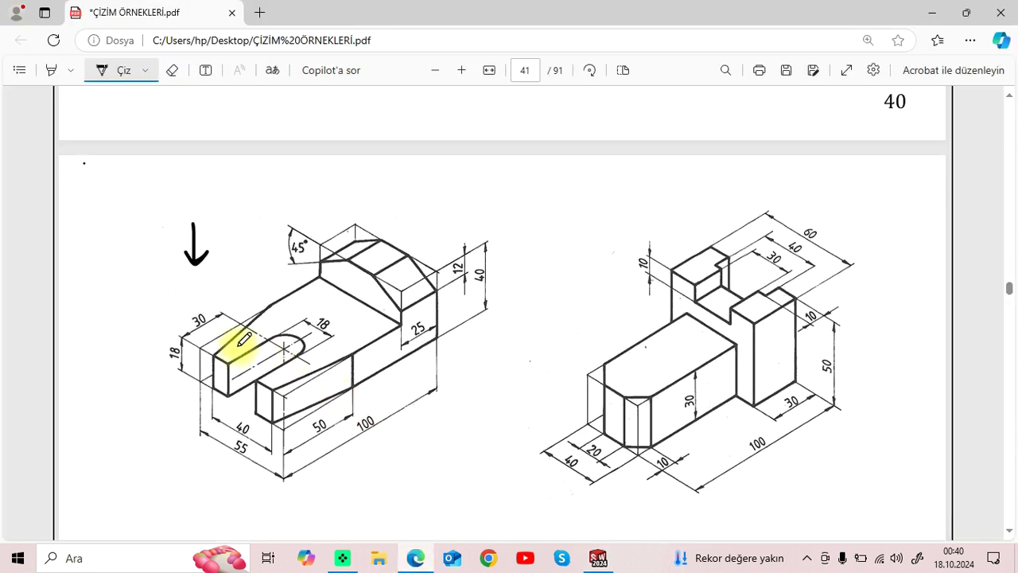
pyautogui.click(597, 559)
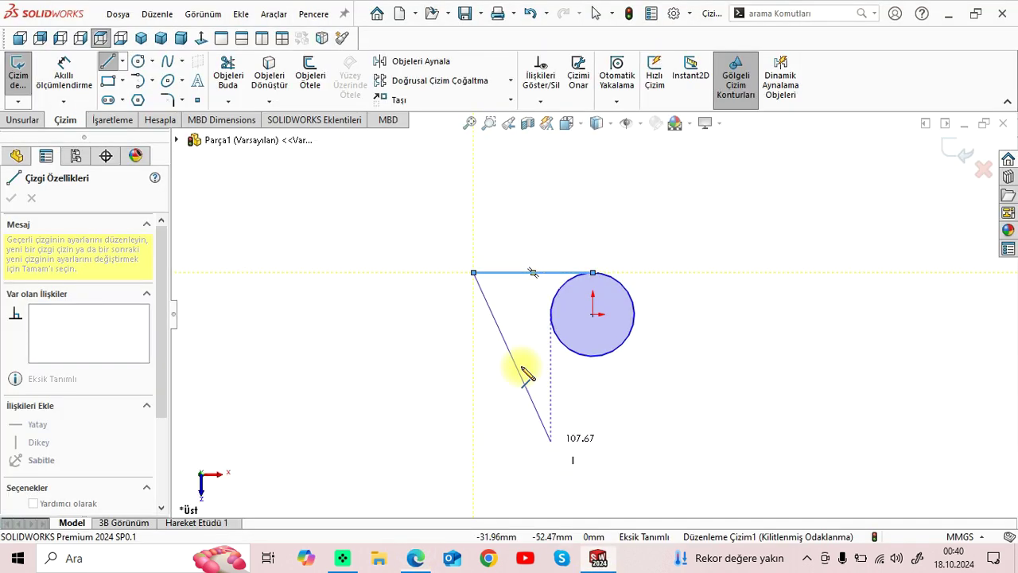
pyautogui.click(474, 234)
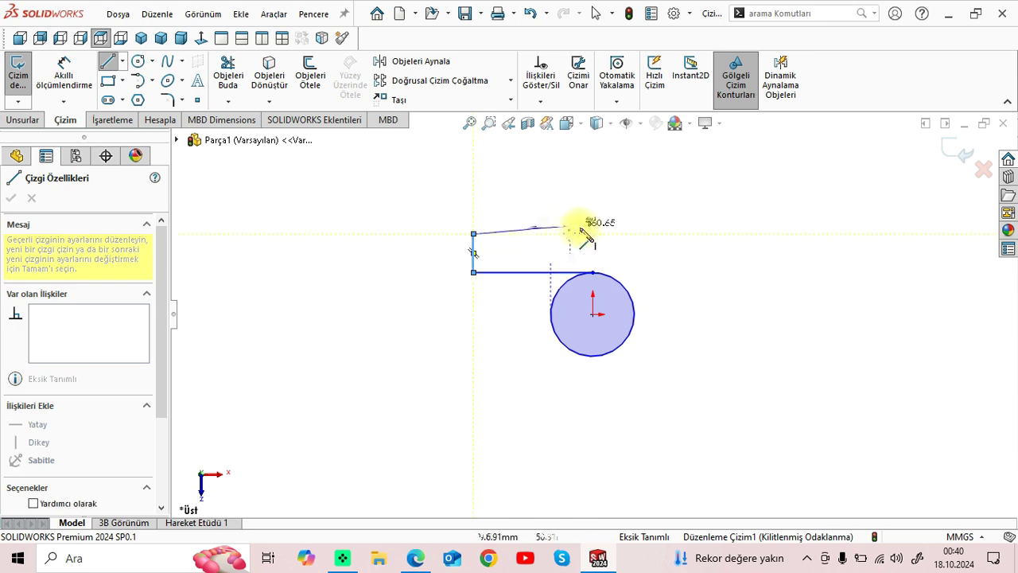
pyautogui.click(415, 558)
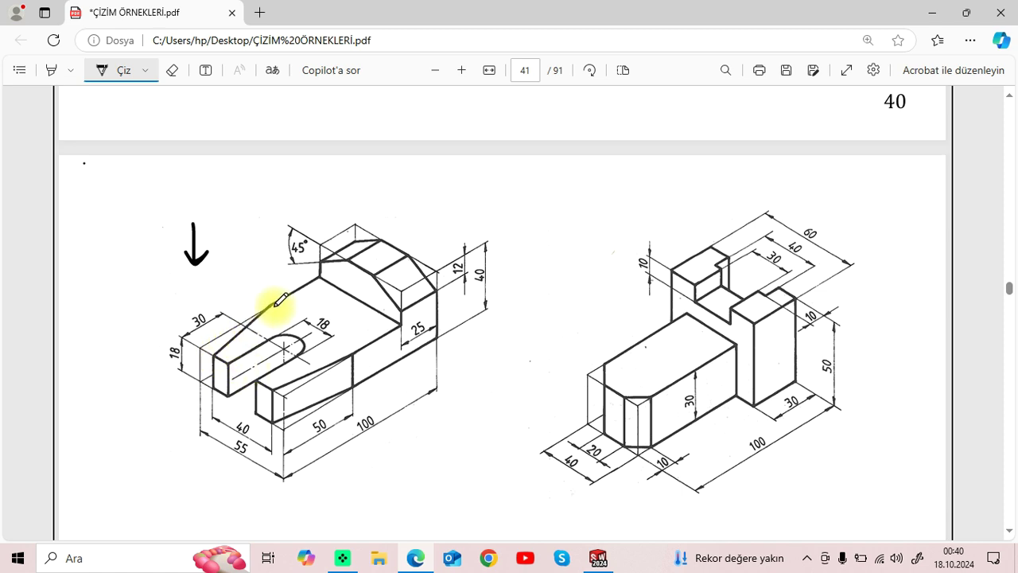
pyautogui.click(598, 558)
pyautogui.rightClick(366, 272)
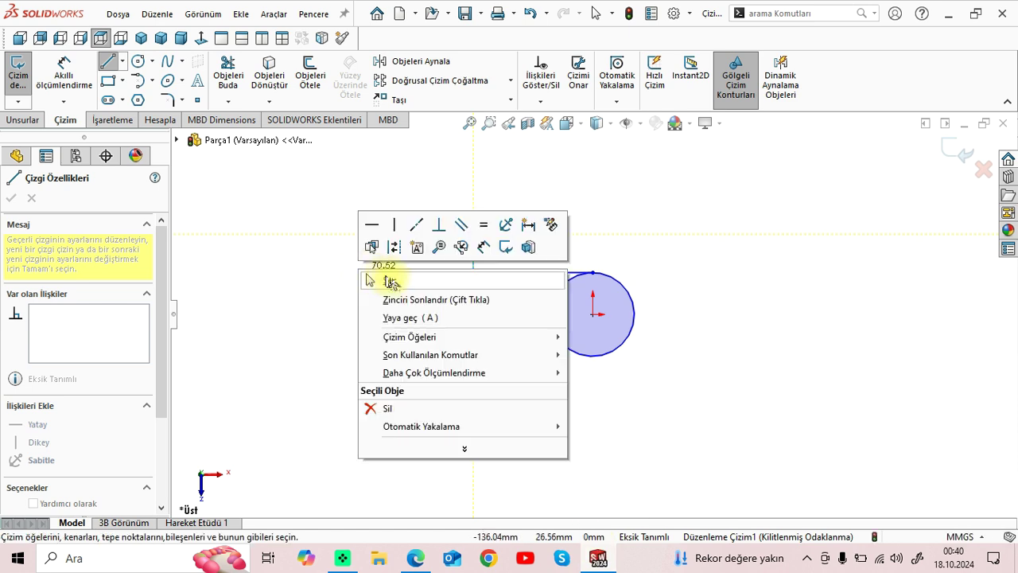
pyautogui.click(369, 279)
pyautogui.scroll(-2, 693, 323)
pyautogui.scroll(2, 533, 318)
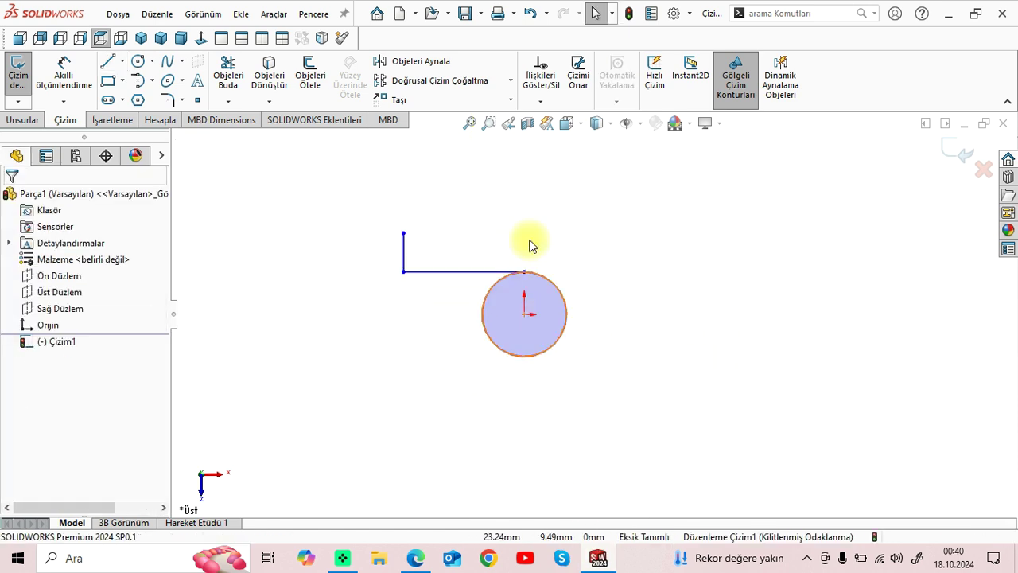
# Step: Add a tall vertical midpoint line on the right, centred level with the circle's centre
pyautogui.click(121, 61)
pyautogui.click(155, 111)
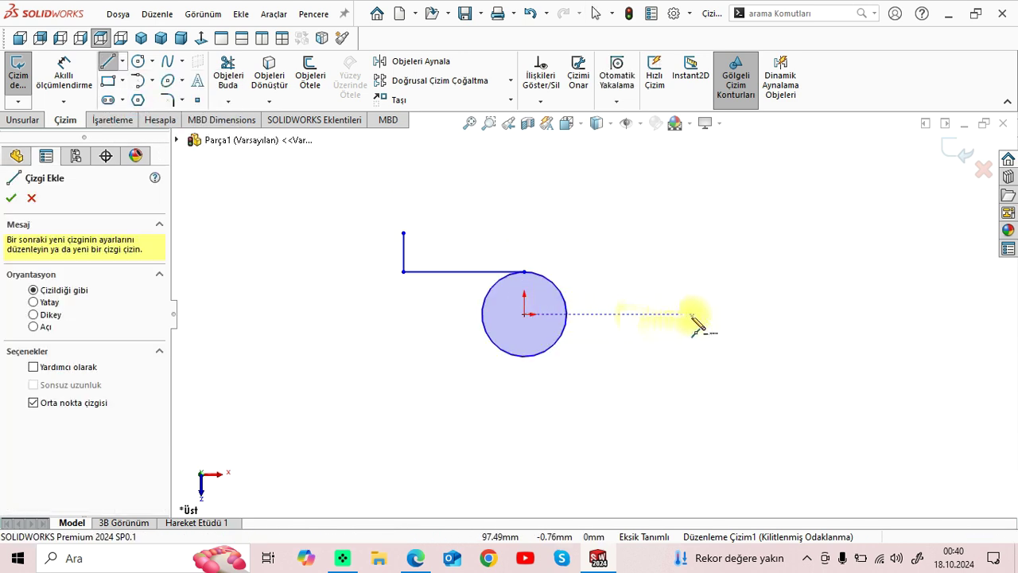
pyautogui.click(722, 314)
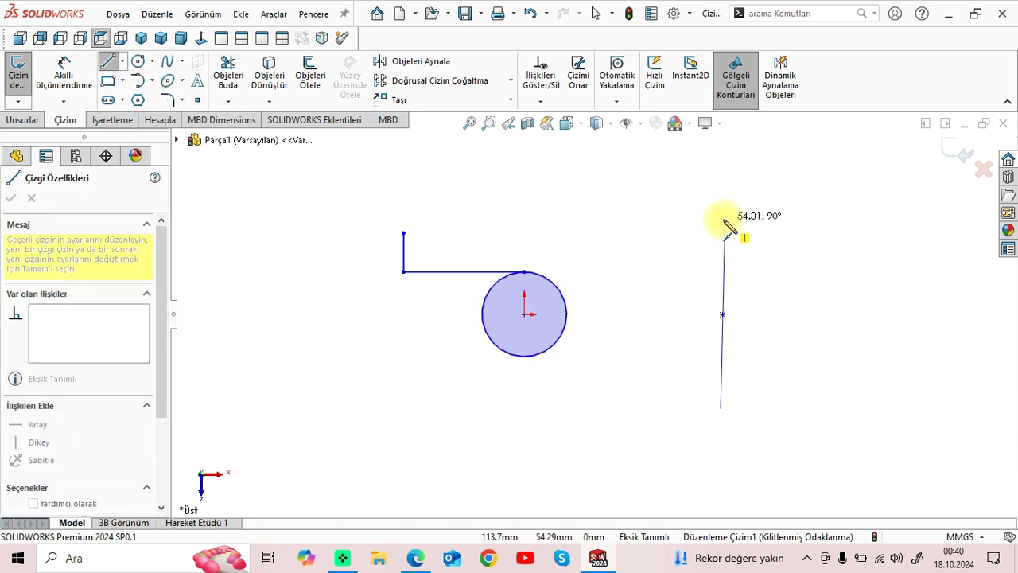
pyautogui.click(722, 217)
pyautogui.rightClick(637, 215)
pyautogui.click(648, 229)
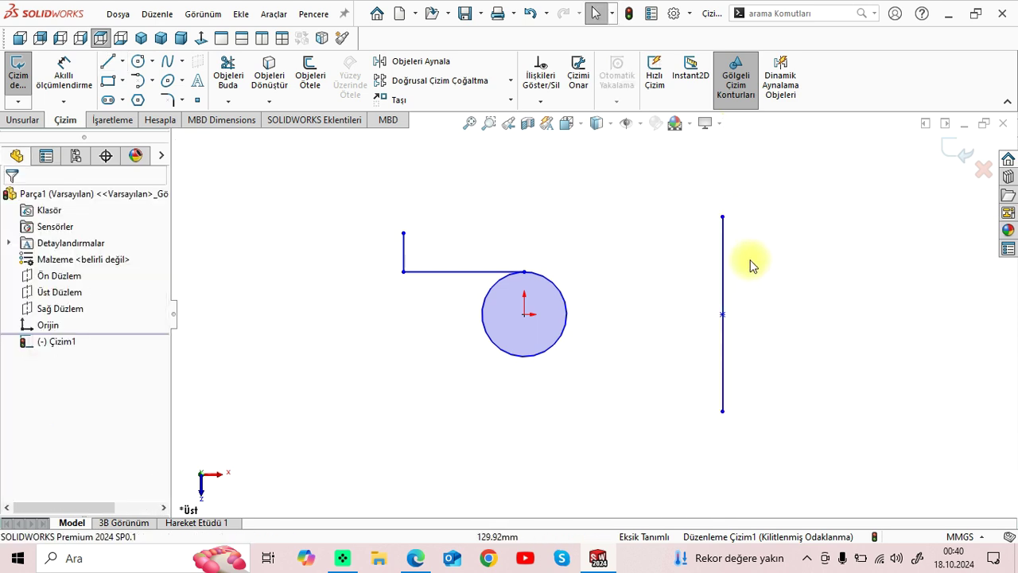
pyautogui.click(723, 276)
pyautogui.click(20, 380)
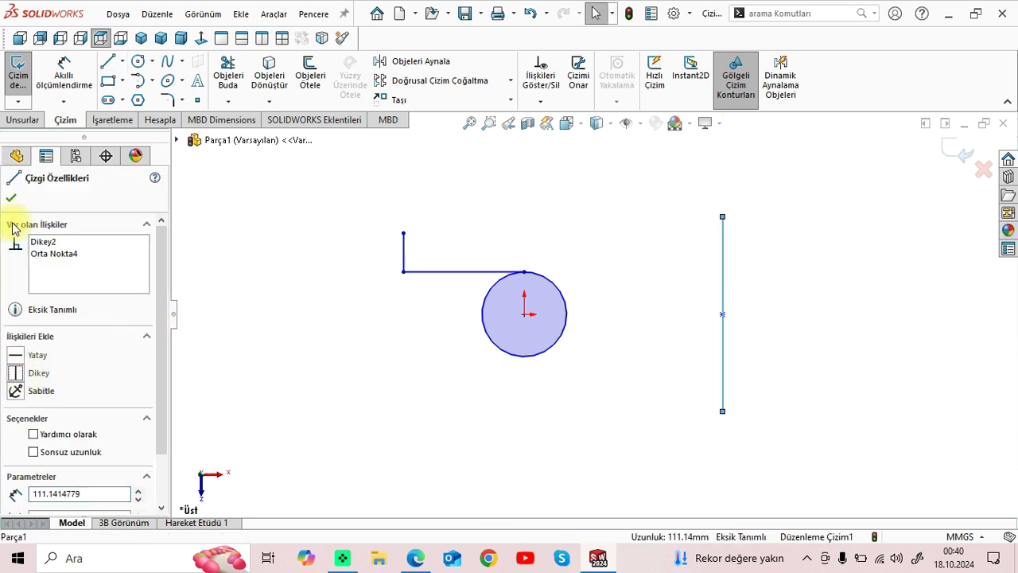
pyautogui.click(12, 199)
pyautogui.click(415, 557)
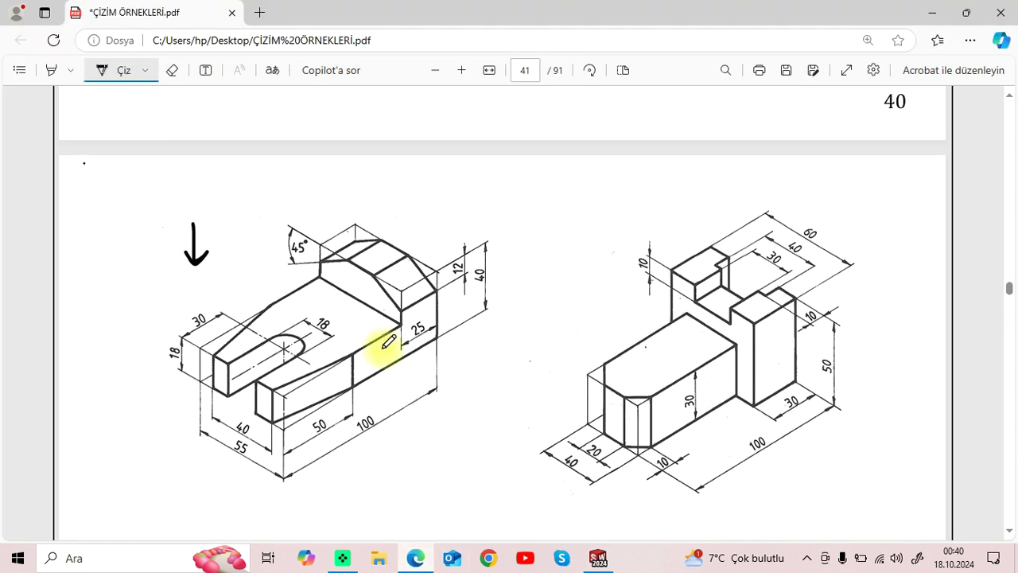
pyautogui.click(599, 568)
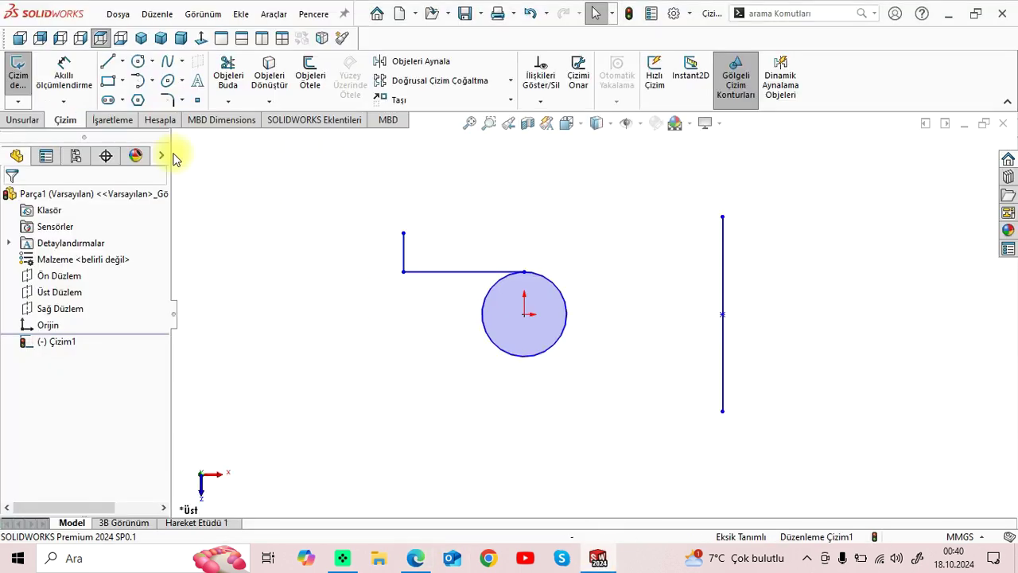
# Step: Join the right edge's top to the short vertical line with a horizontal and a slanted line
pyautogui.press('l')
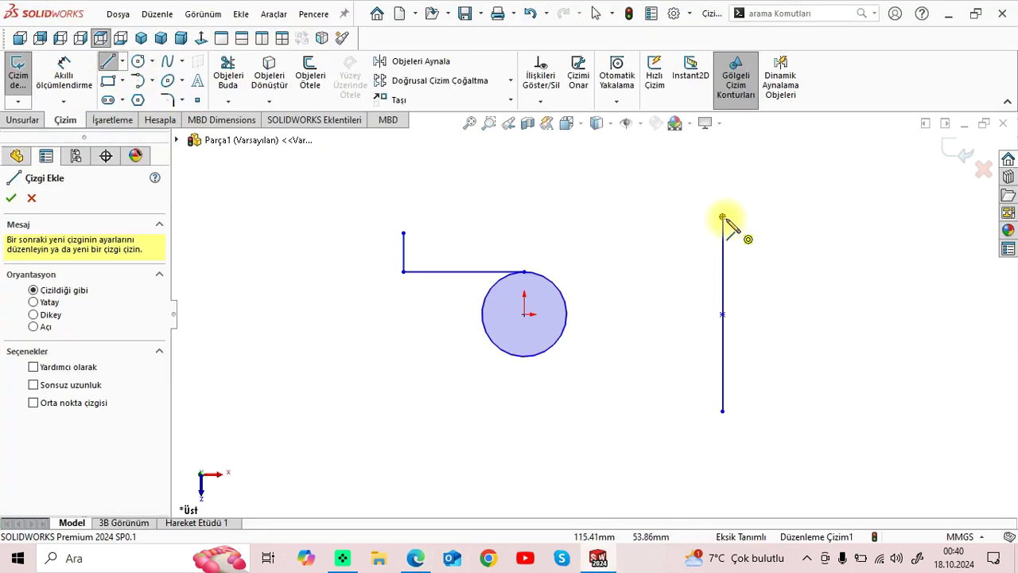
pyautogui.click(723, 217)
pyautogui.click(606, 217)
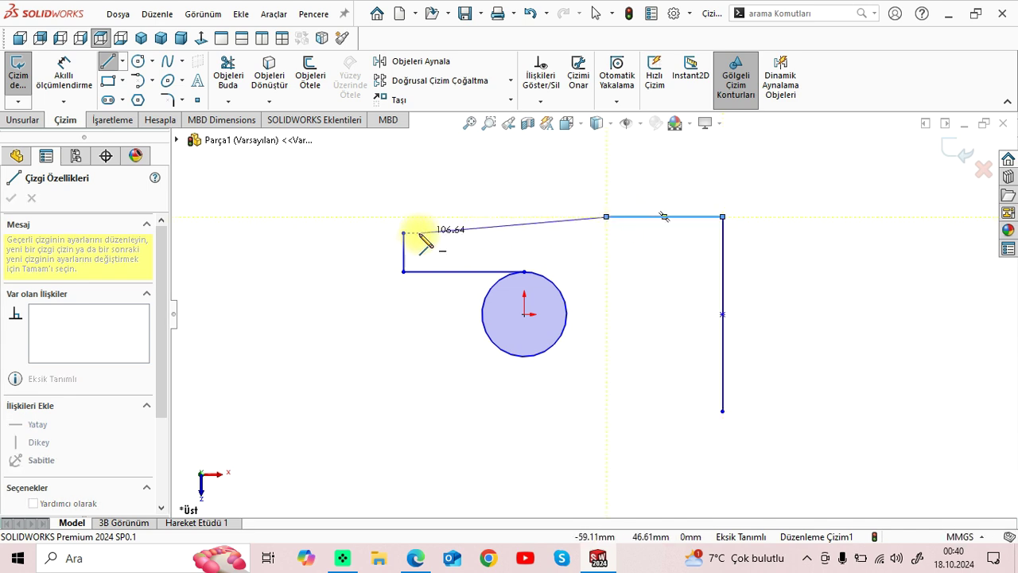
pyautogui.click(404, 233)
pyautogui.rightClick(303, 210)
pyautogui.click(317, 219)
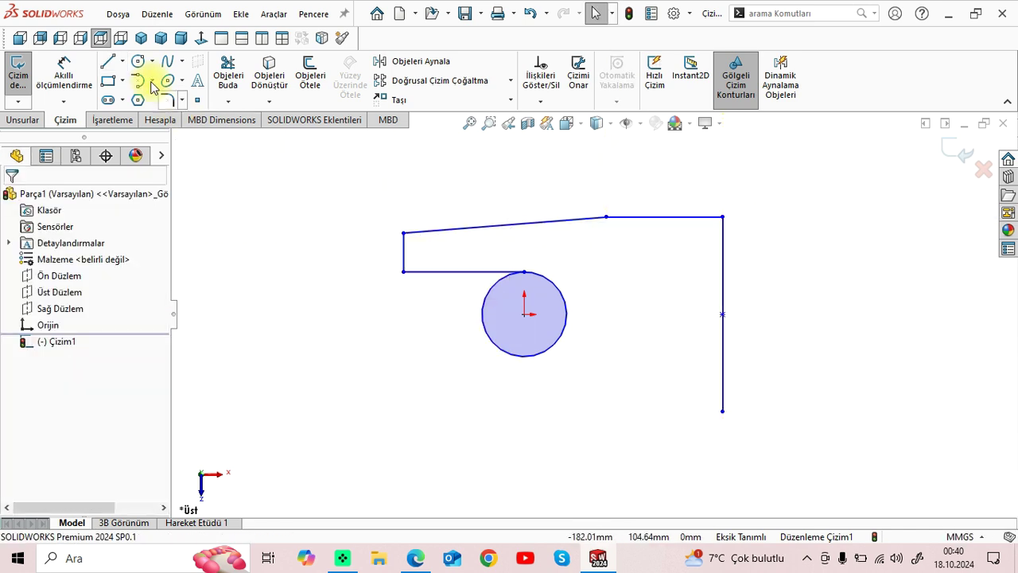
pyautogui.click(123, 62)
pyautogui.click(155, 97)
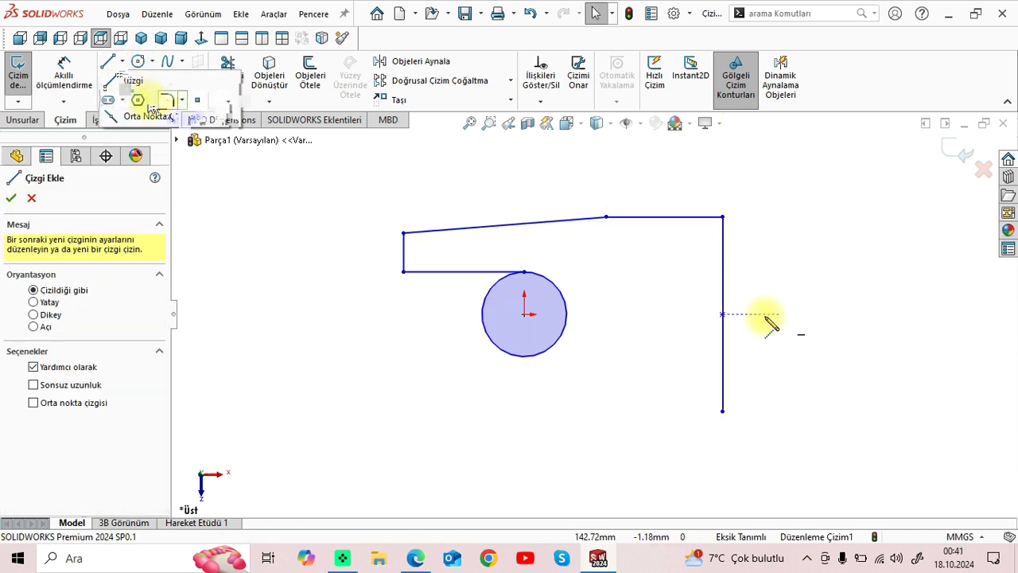
# Step: Draw a horizontal centerline from the right edge's midpoint to past the circle
pyautogui.click(722, 314)
pyautogui.click(309, 314)
pyautogui.rightClick(239, 252)
pyautogui.click(268, 264)
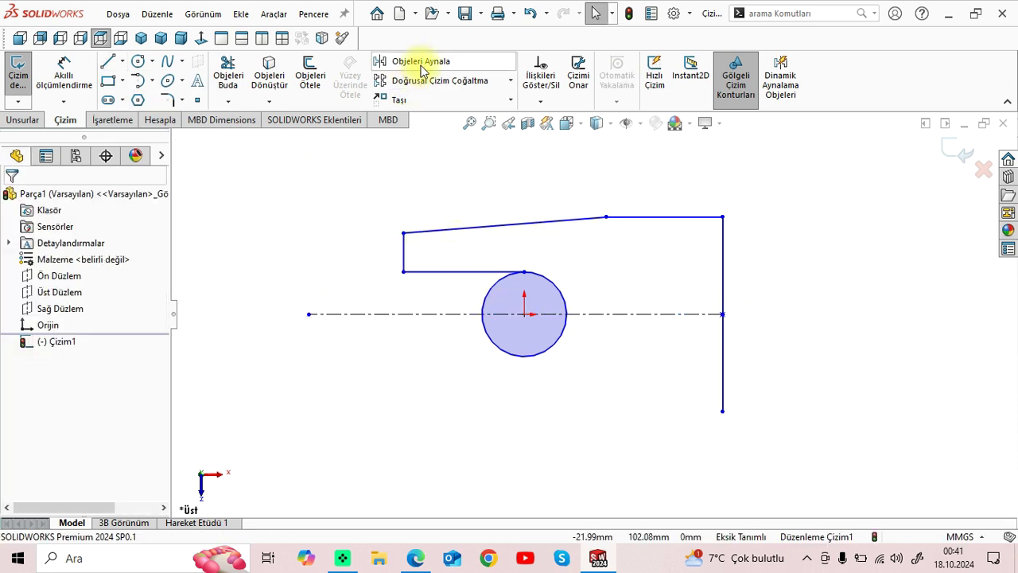
# Step: Mirror the four upper outline lines across the centerline
pyautogui.click(540, 223)
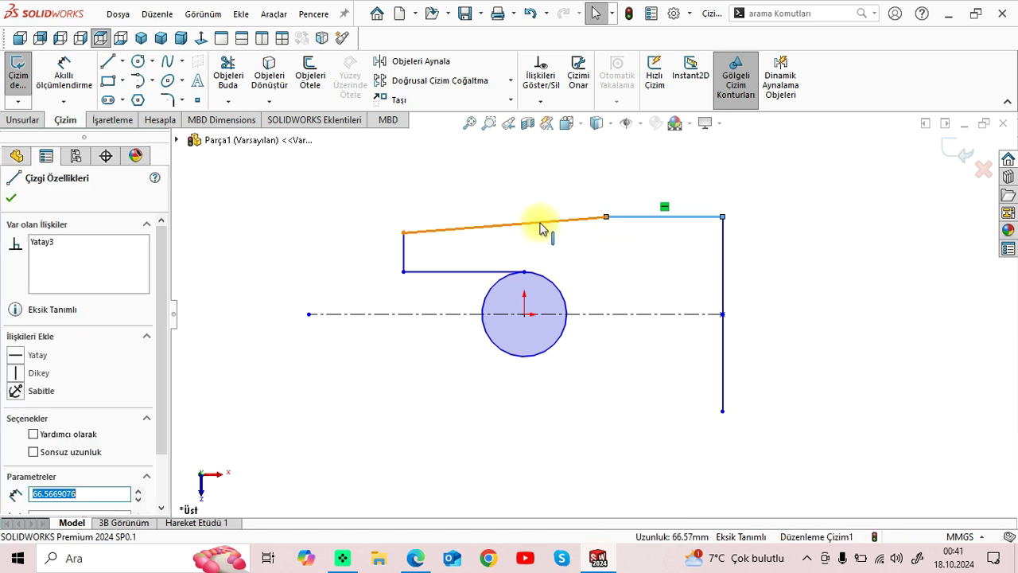
pyautogui.keyDown('ctrl'); pyautogui.click(404, 253); pyautogui.keyUp('ctrl')
pyautogui.keyDown('ctrl'); pyautogui.click(425, 272); pyautogui.keyUp('ctrl')
pyautogui.click(425, 272)
pyautogui.keyDown('ctrl'); pyautogui.click(306, 310); pyautogui.keyUp('ctrl')
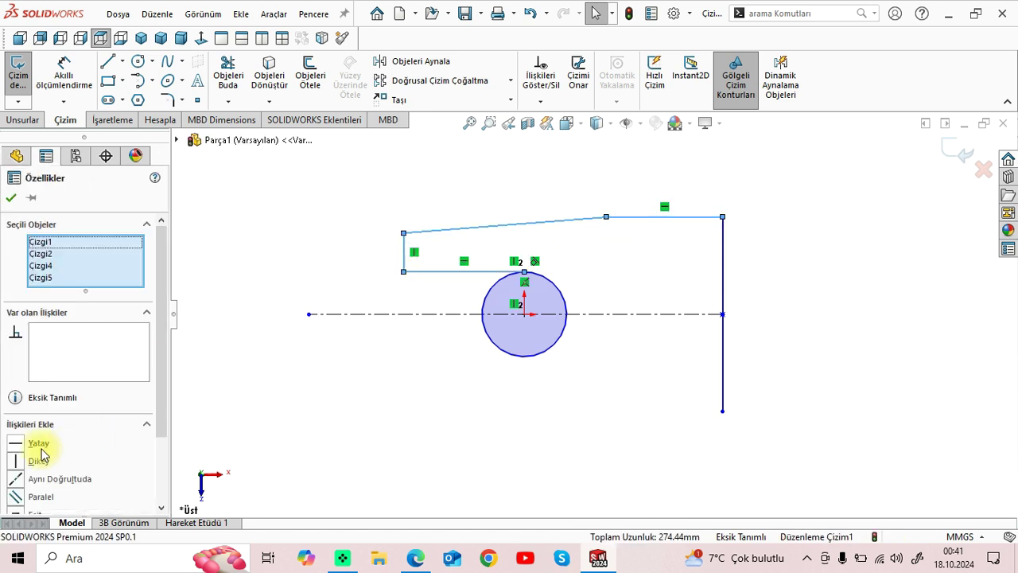
pyautogui.click(404, 61)
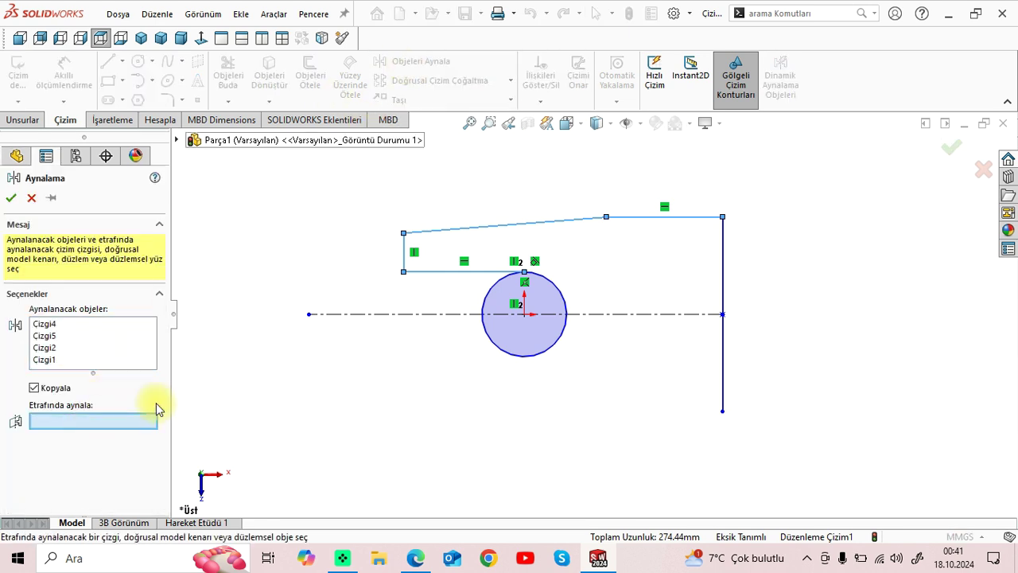
pyautogui.click(630, 317)
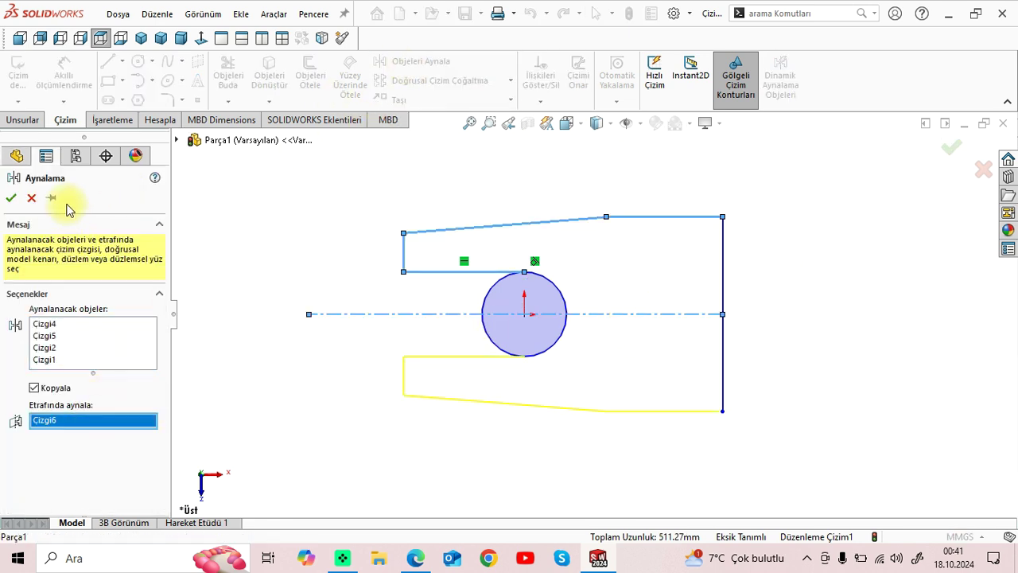
pyautogui.click(17, 200)
pyautogui.scroll(1, 543, 357)
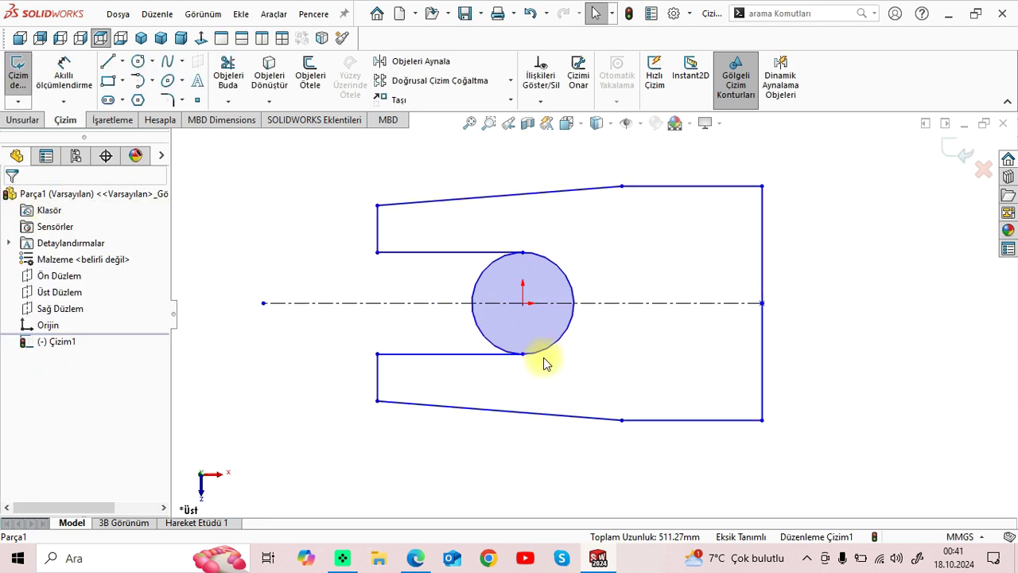
pyautogui.scroll(-1, 543, 363)
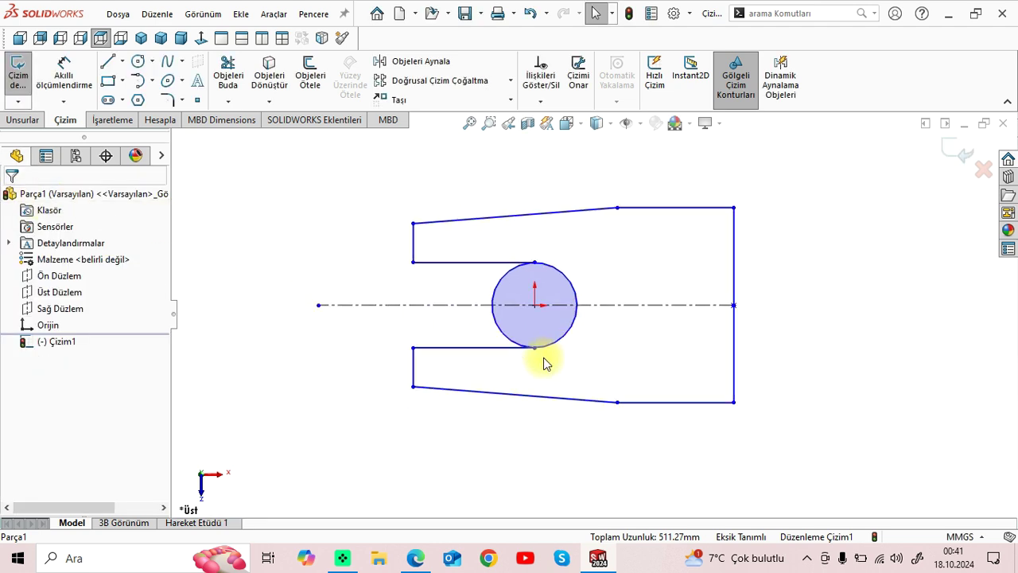
# Step: Trim away the circle's left arc, leaving a rounded slot end
pyautogui.click(228, 73)
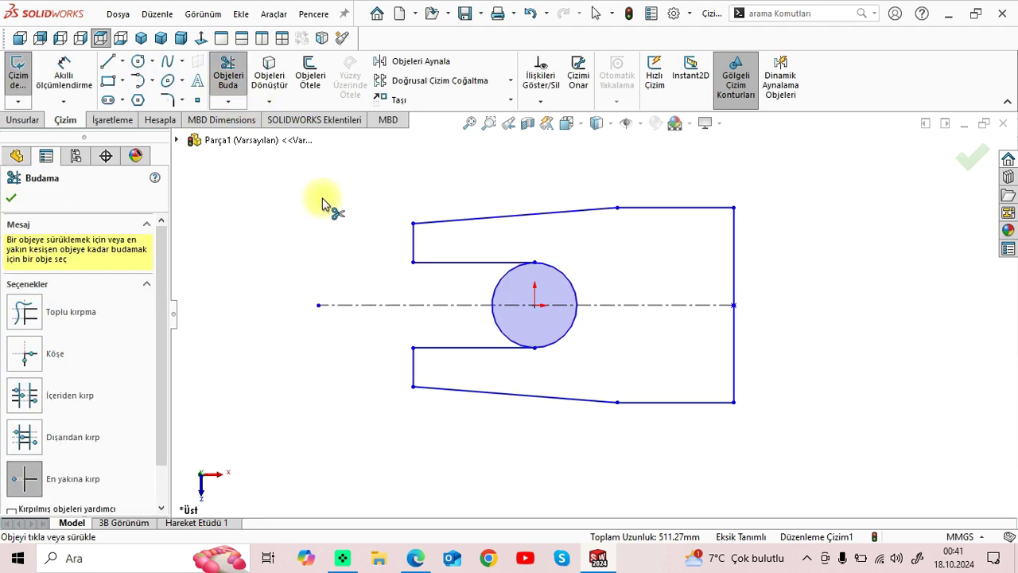
pyautogui.click(505, 310)
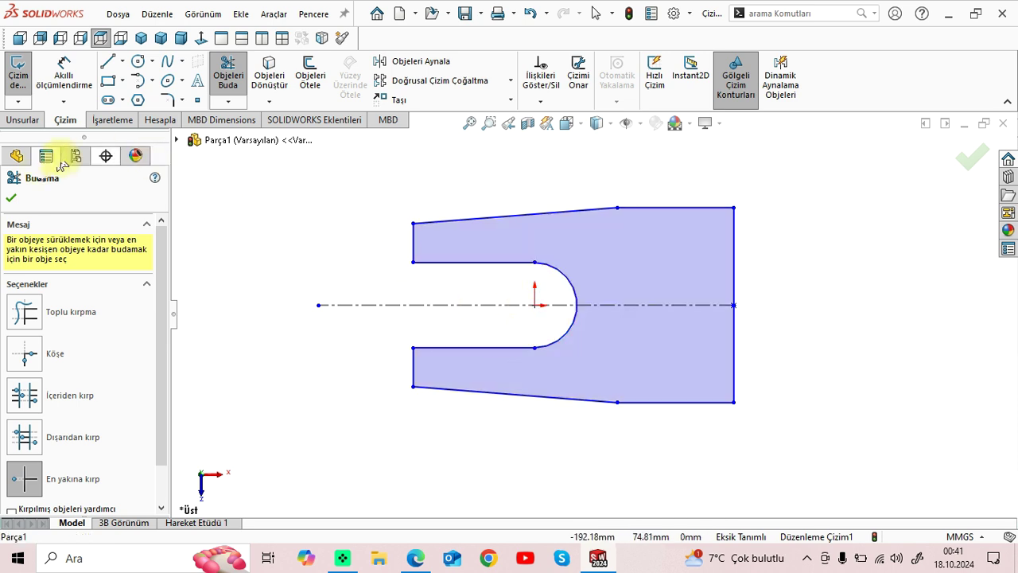
pyautogui.click(11, 200)
pyautogui.scroll(-1, 717, 307)
pyautogui.scroll(1, 600, 319)
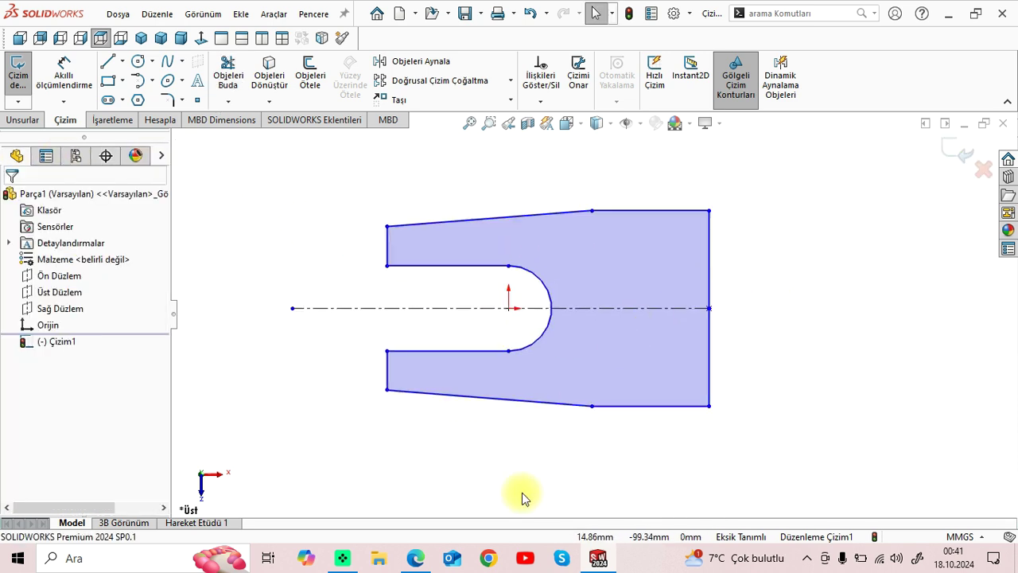
# Step: Study the zoomed reference drawing, then start a vertical dimension between the left corners
pyautogui.click(415, 558)
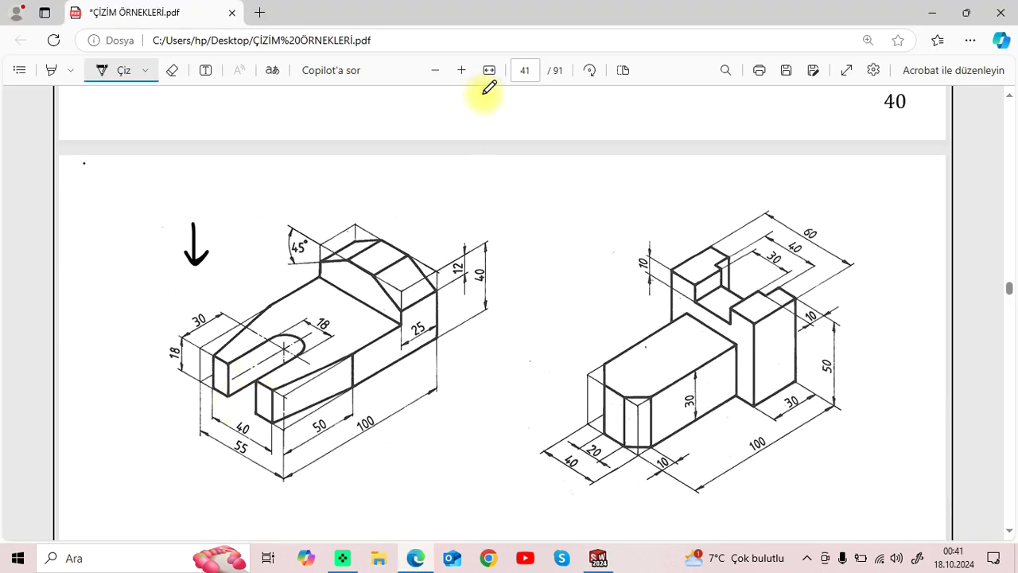
pyautogui.click(462, 70)
pyautogui.scroll(-1, 434, 266)
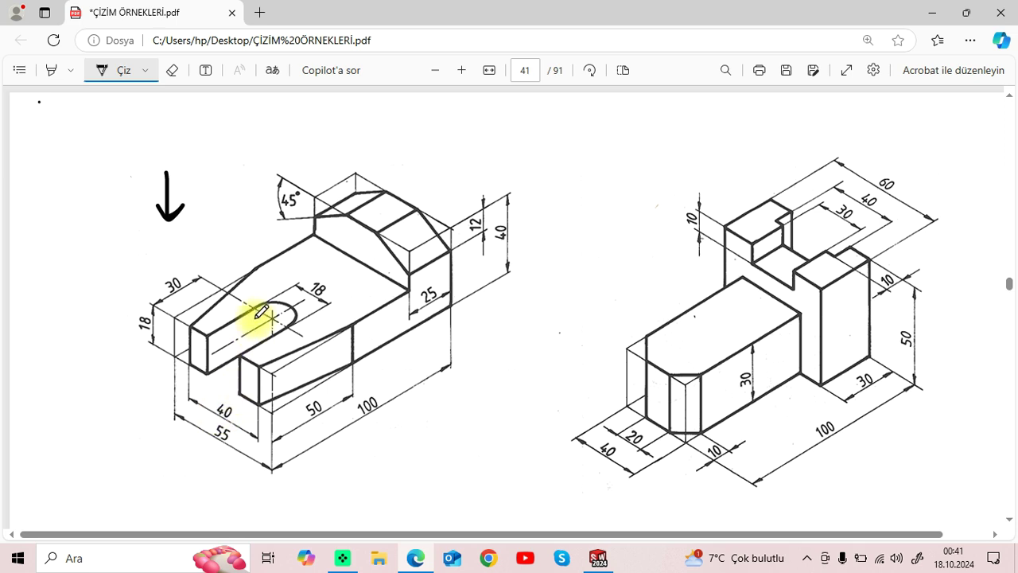
pyautogui.click(597, 560)
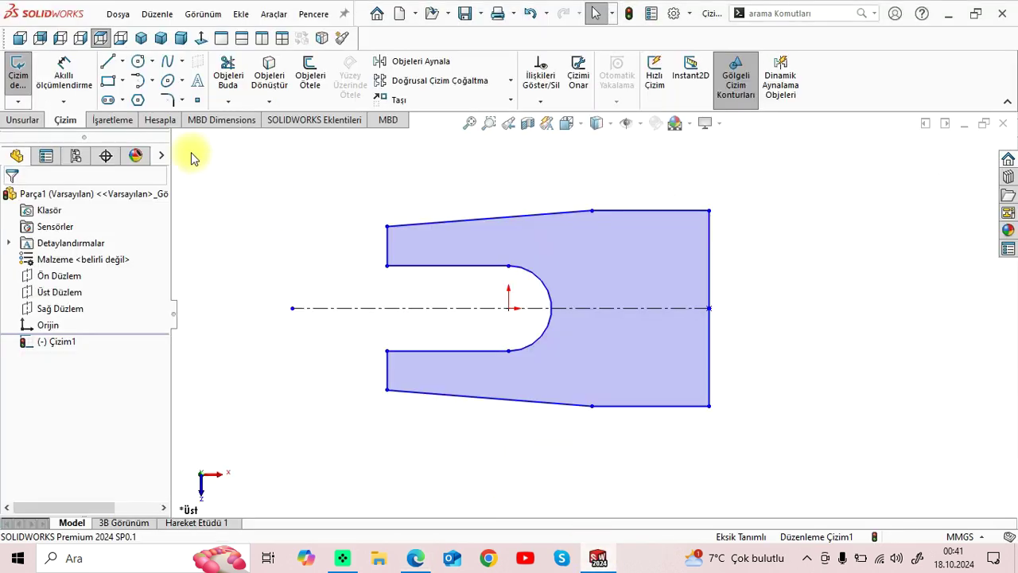
pyautogui.click(387, 226)
pyautogui.click(387, 389)
# Step: Dimension the left end height as 40 mm and the straight slot length as 30 mm
pyautogui.click(257, 306)
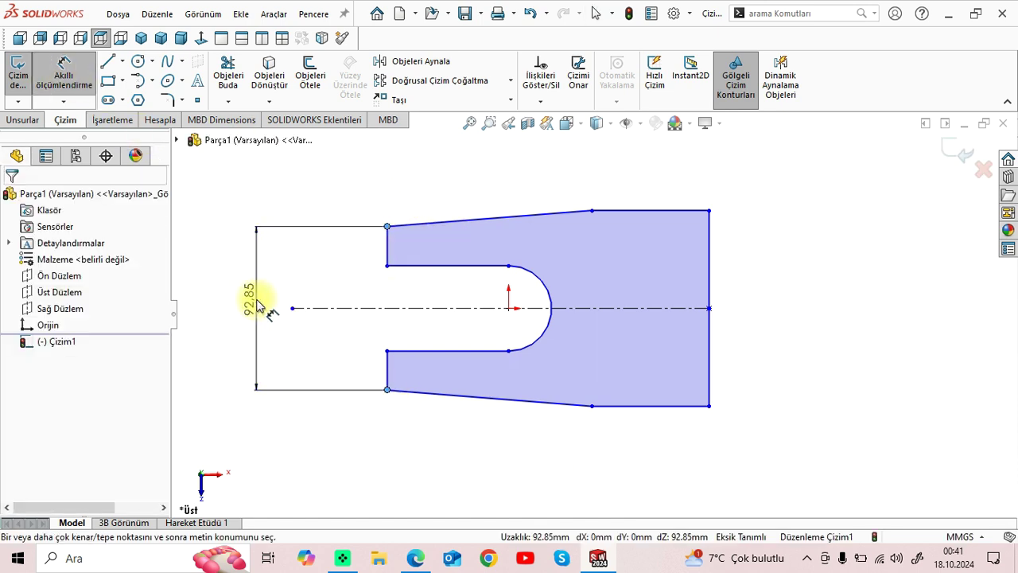
pyautogui.write('40')
pyautogui.press('Return')
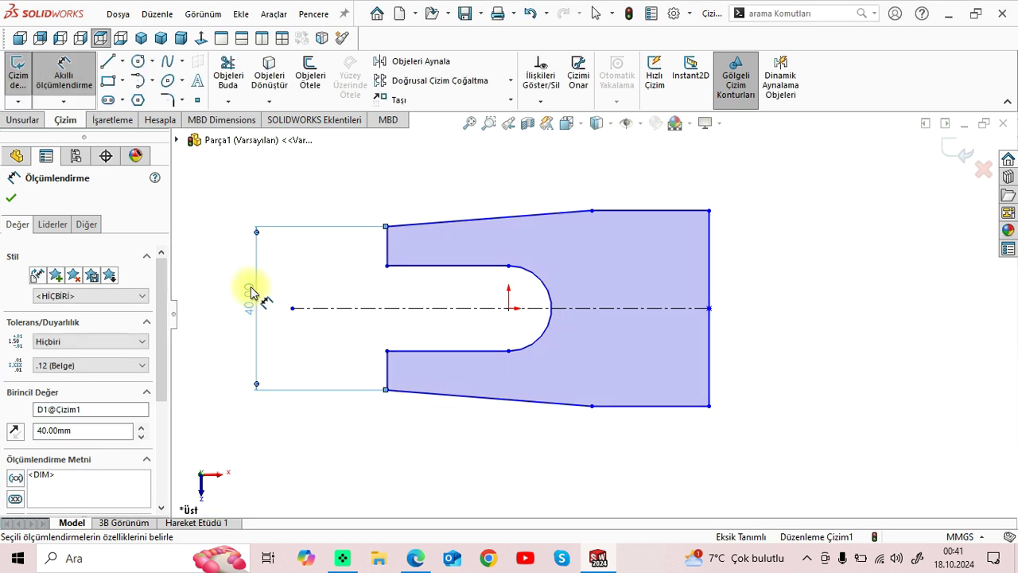
pyautogui.click(508, 308)
pyautogui.click(388, 266)
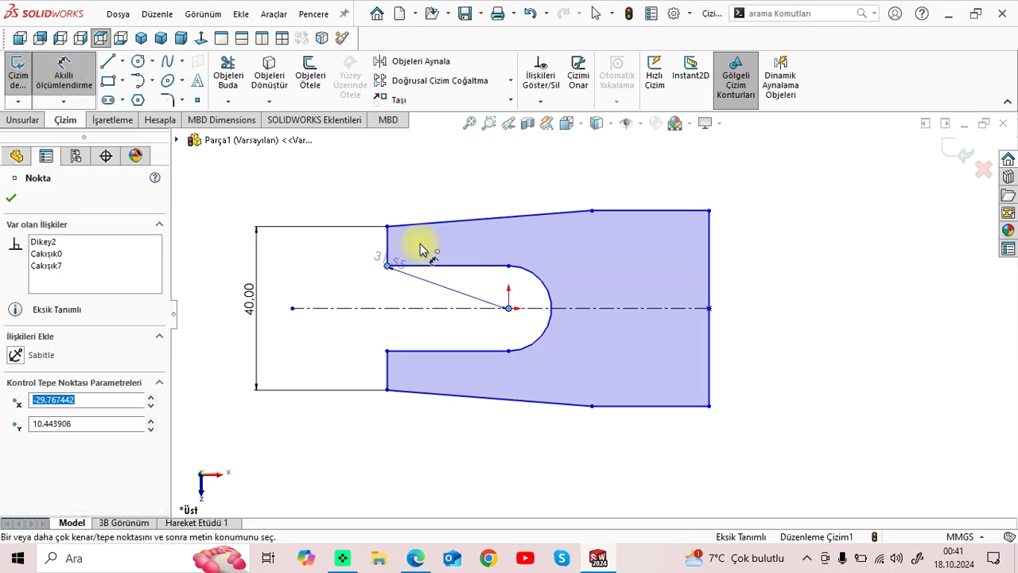
pyautogui.click(454, 181)
pyautogui.write('30')
pyautogui.press('Return')
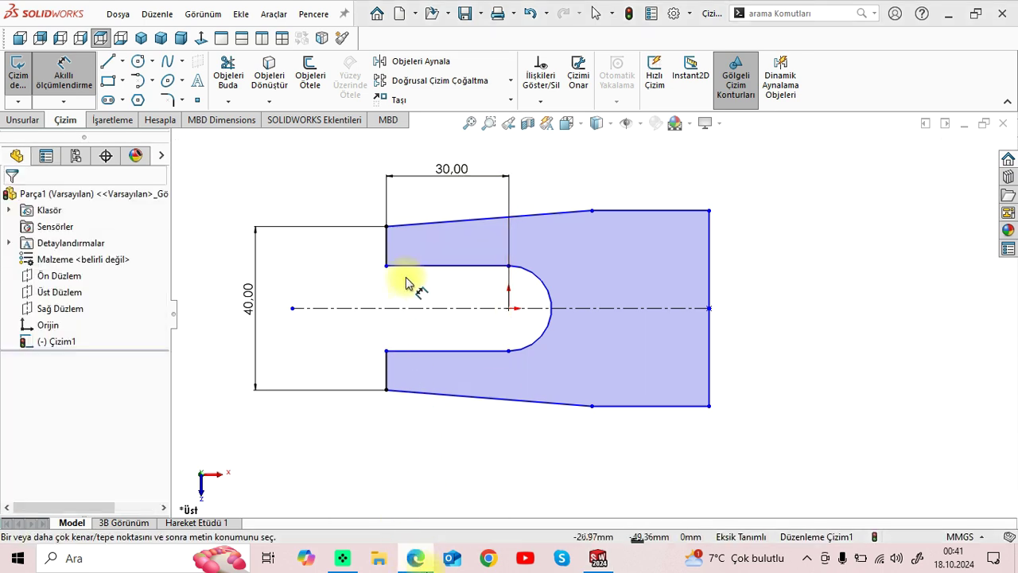
pyautogui.click(416, 559)
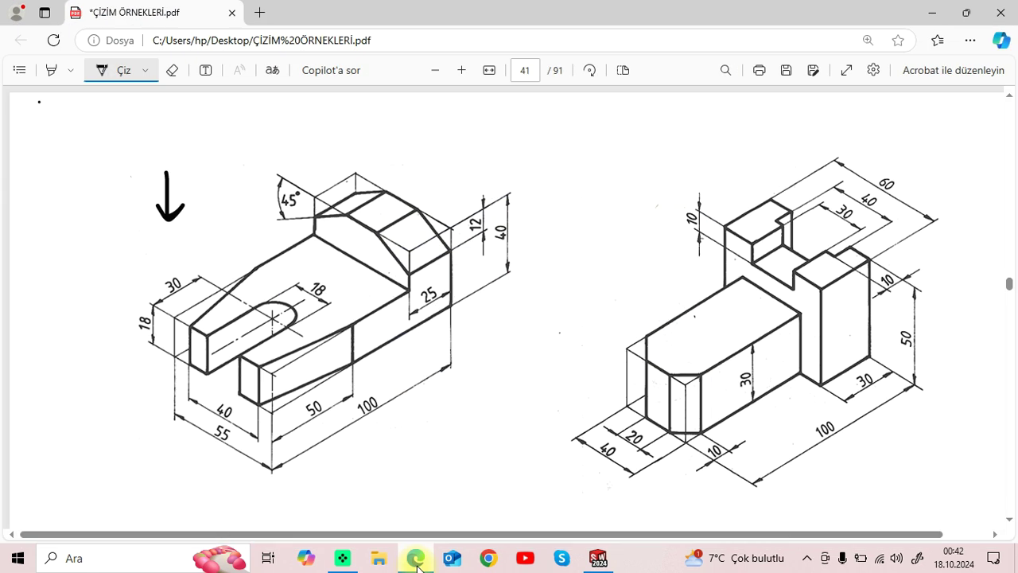
# Step: Circle the 18 and 50 dimensions in ink on the PDF, erasing a stray stroke
pyautogui.moveTo(313, 275)
pyautogui.mouseDown()
pyautogui.moveTo(313, 296)
pyautogui.moveTo(326, 301)
pyautogui.mouseUp()
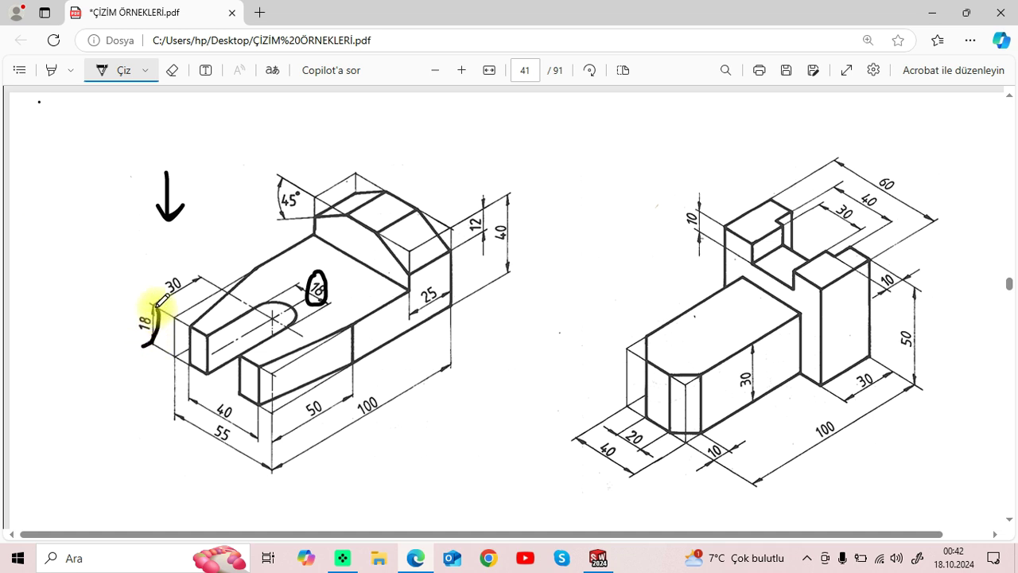
pyautogui.click(172, 70)
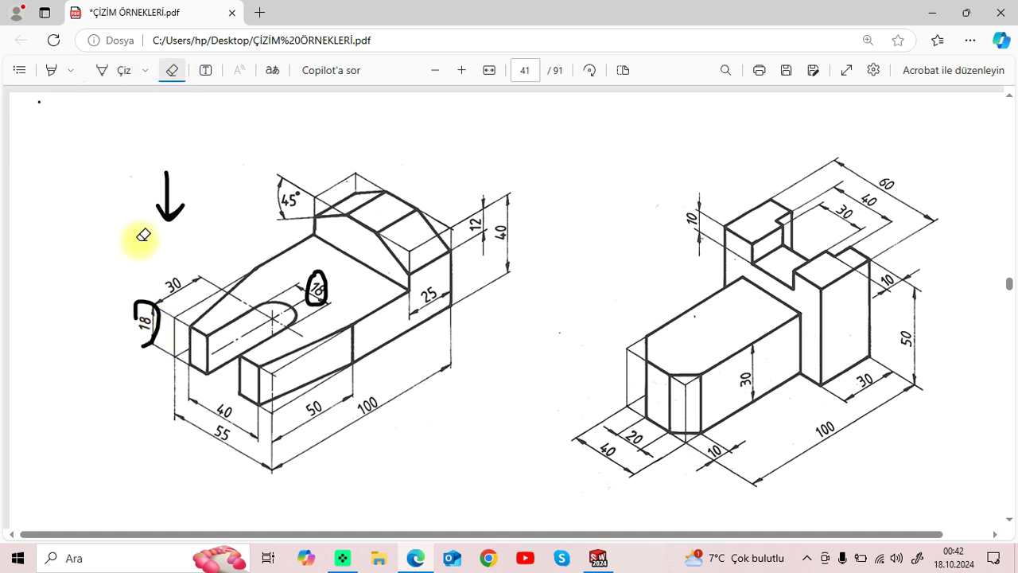
pyautogui.click(143, 332)
pyautogui.click(124, 73)
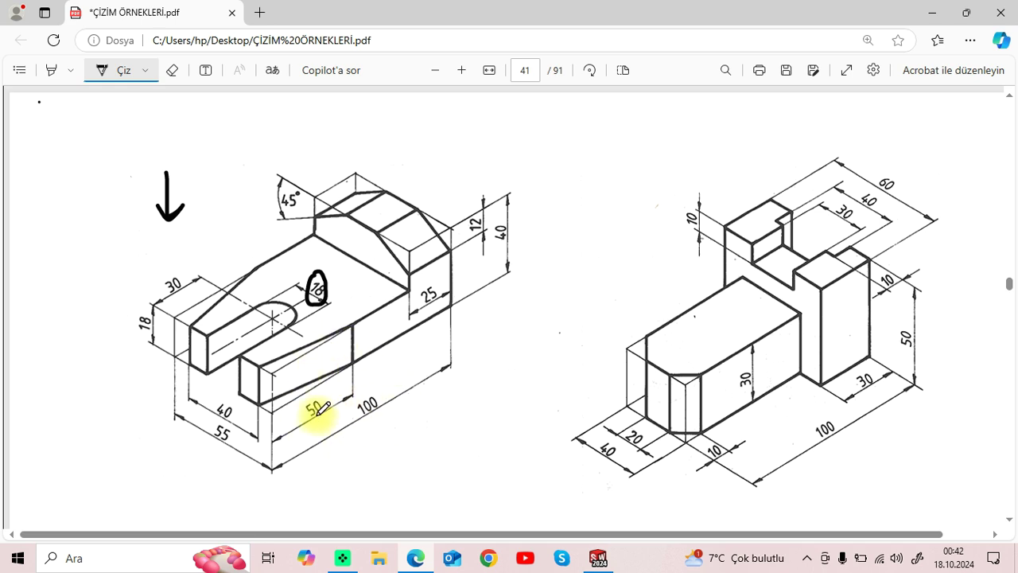
pyautogui.moveTo(317, 390); pyautogui.dragTo(301, 423)
pyautogui.click(596, 561)
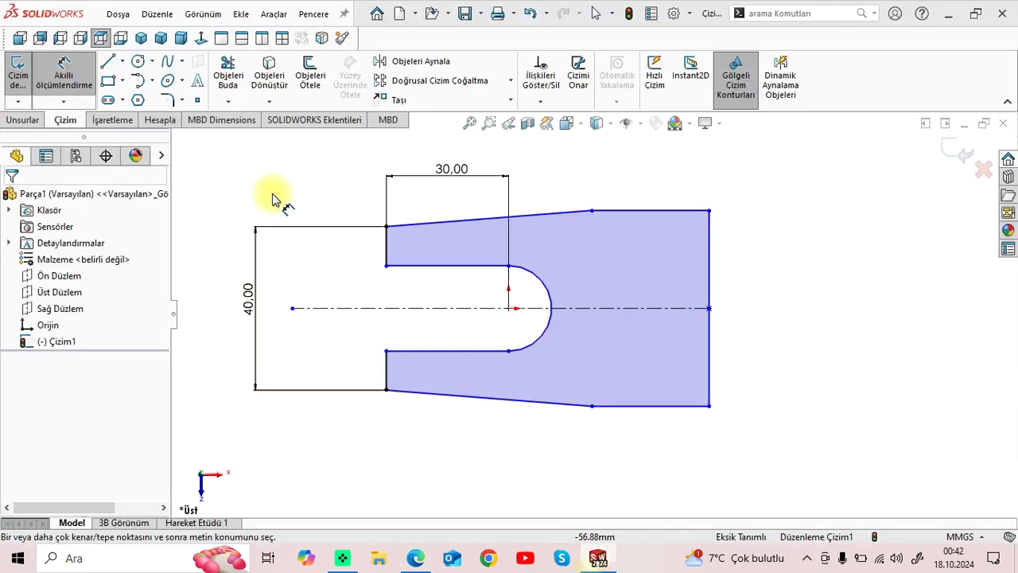
# Step: Dimension the top edge from the left corner to the bend as 50 mm
pyautogui.click(386, 228)
pyautogui.click(592, 212)
pyautogui.click(518, 150)
pyautogui.write('50')
pyautogui.press('Return')
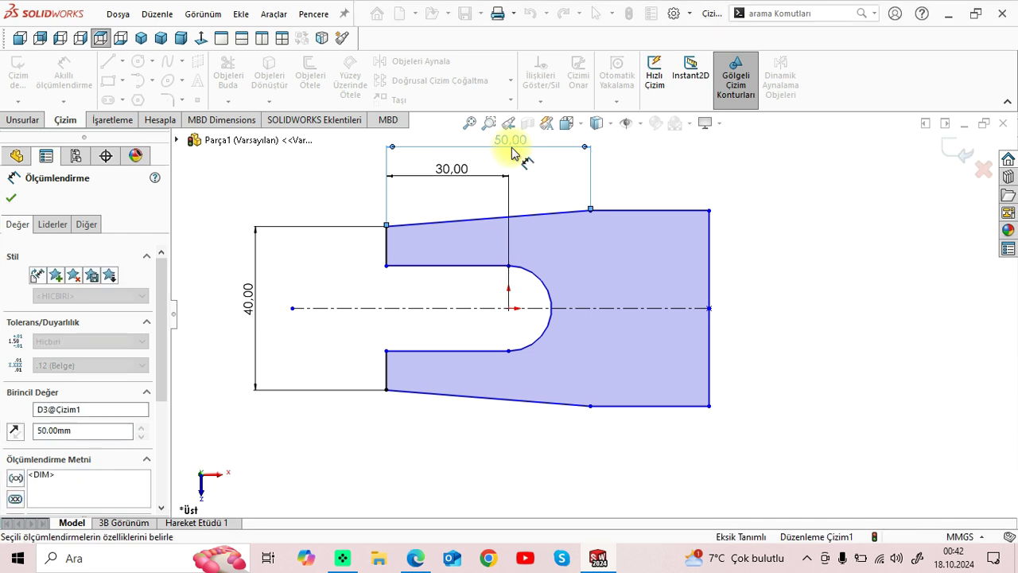
pyautogui.press('Escape')
# Step: Add a vertical relation between the top and bottom bend corners
pyautogui.click(591, 212)
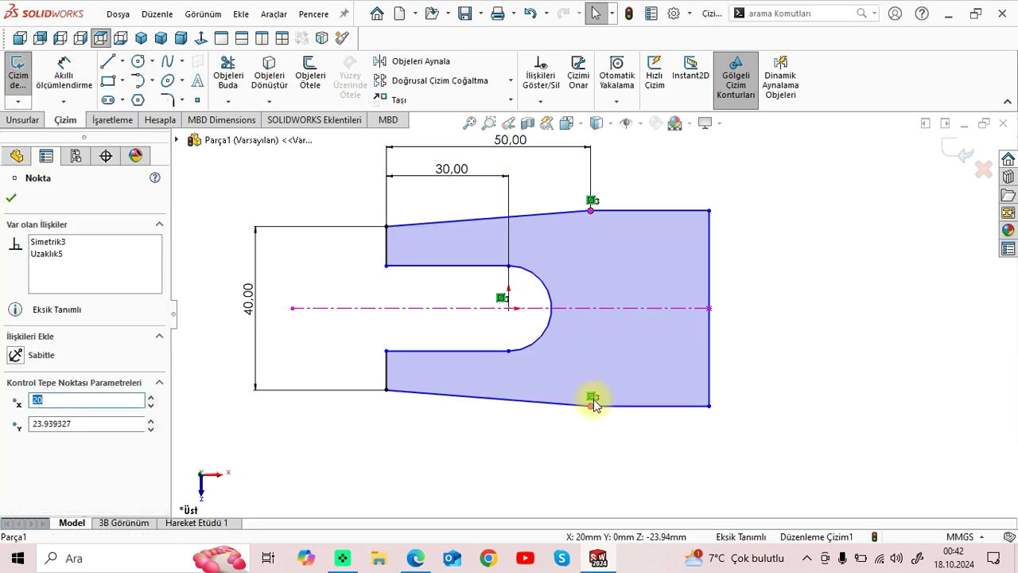
pyautogui.keyDown('ctrl'); pyautogui.click(591, 404); pyautogui.keyUp('ctrl')
pyautogui.click(16, 457)
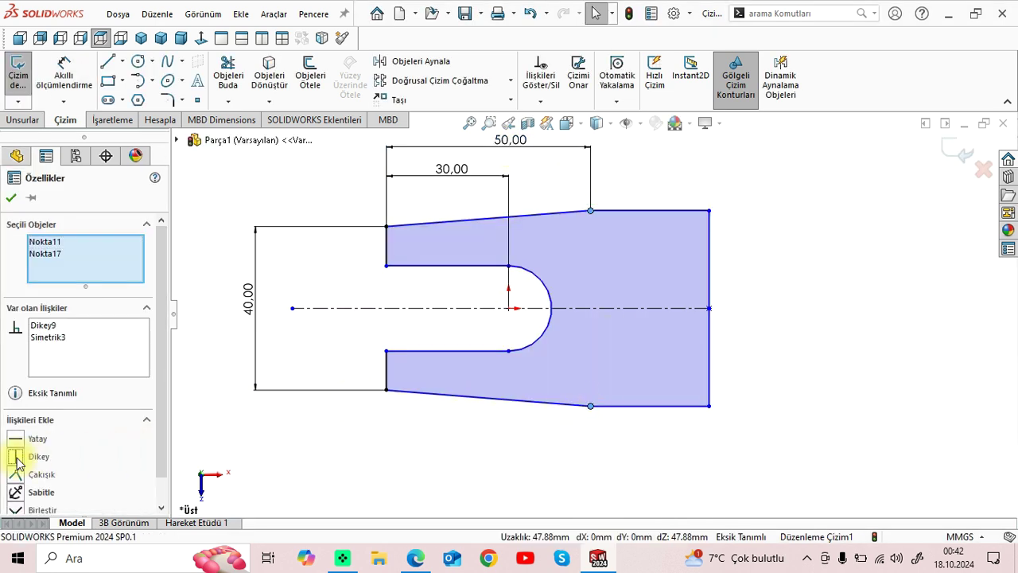
pyautogui.click(12, 199)
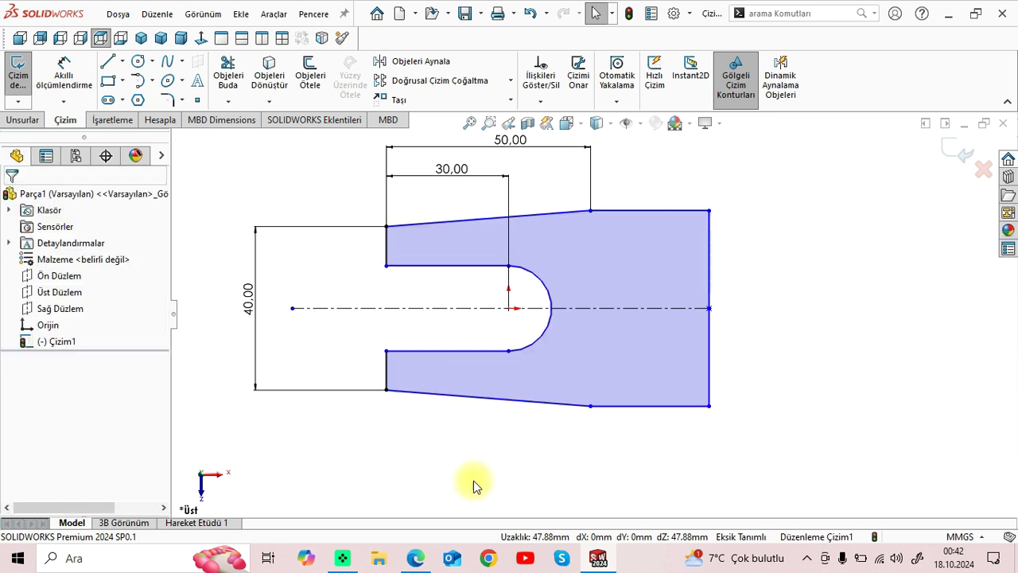
# Step: Dimension the right edge height as 55 mm
pyautogui.click(415, 559)
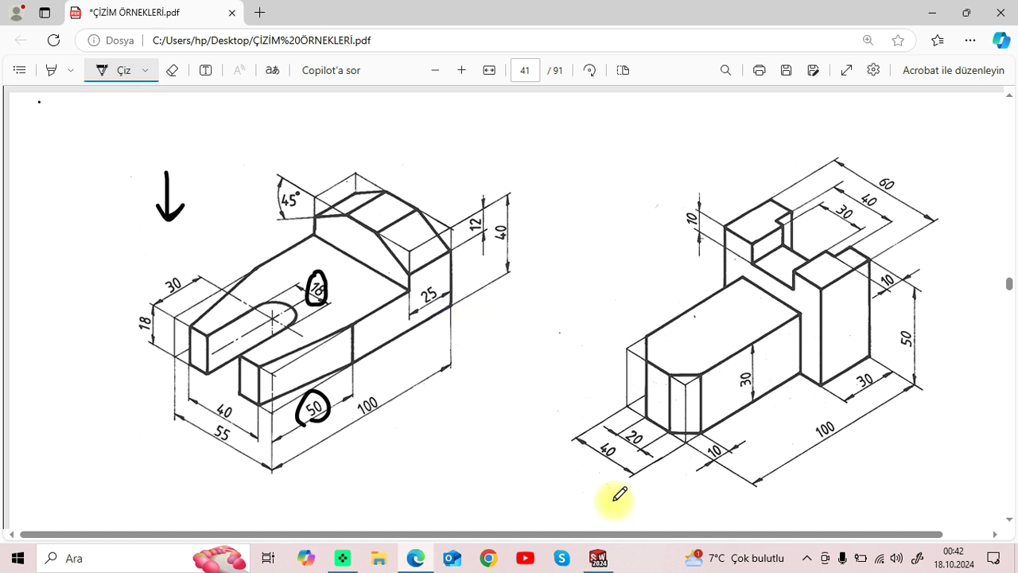
pyautogui.click(598, 559)
pyautogui.click(64, 73)
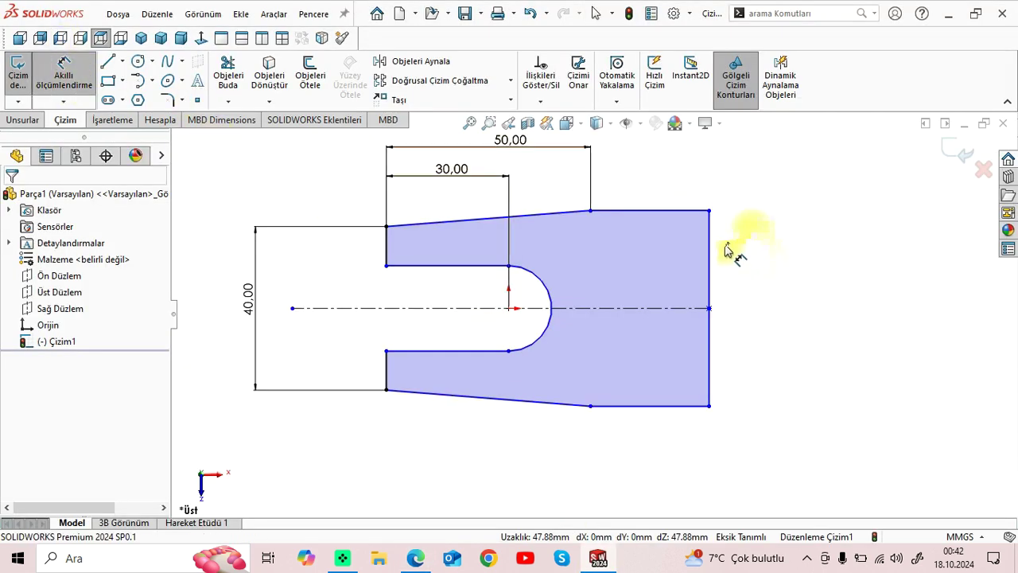
pyautogui.click(710, 288)
pyautogui.click(749, 312)
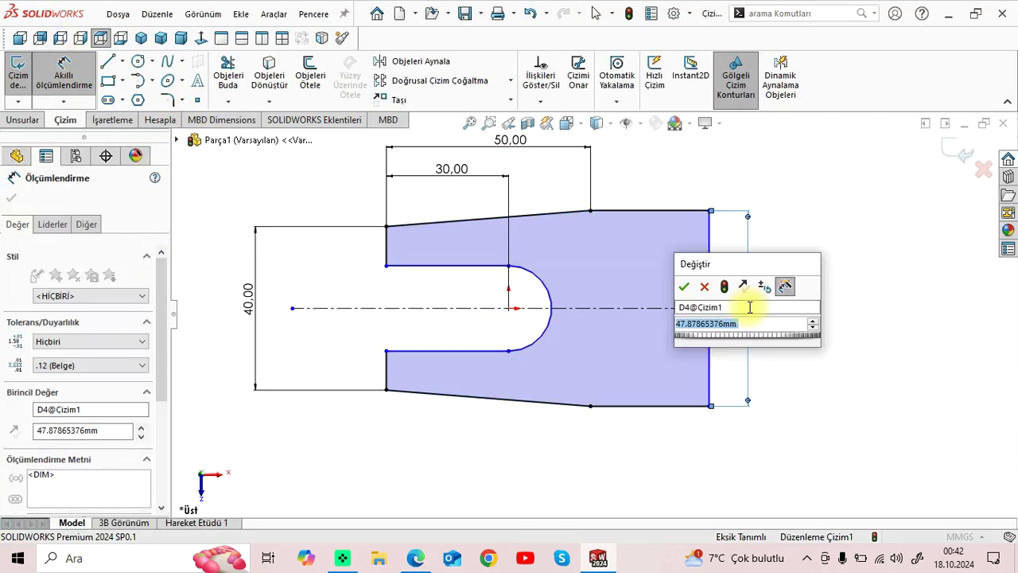
pyautogui.write('55')
pyautogui.press('Return')
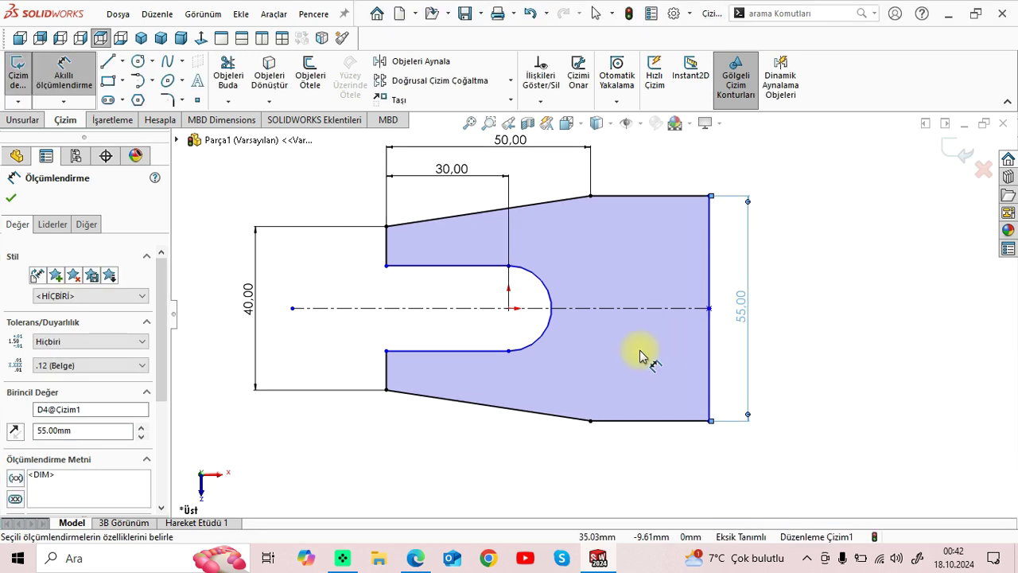
# Step: Mark 100 on the reference drawing and dimension the overall length as 100 mm
pyautogui.click(415, 558)
pyautogui.moveTo(371, 438)
pyautogui.mouseDown()
pyautogui.moveTo(373, 420)
pyautogui.moveTo(360, 439)
pyautogui.mouseUp()
pyautogui.click(598, 559)
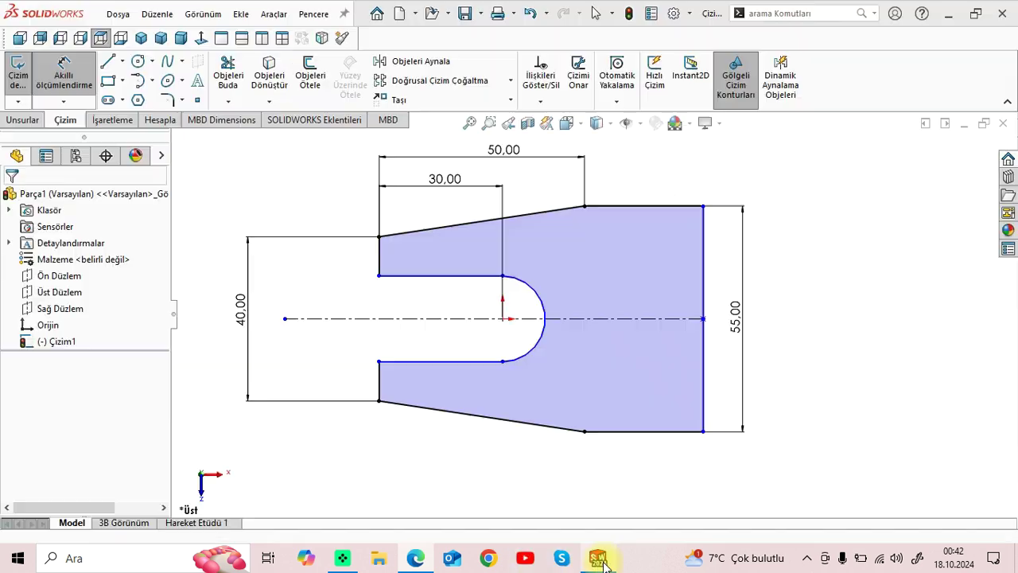
pyautogui.click(380, 401)
pyautogui.click(703, 432)
pyautogui.click(610, 474)
pyautogui.write('100')
pyautogui.press('Return')
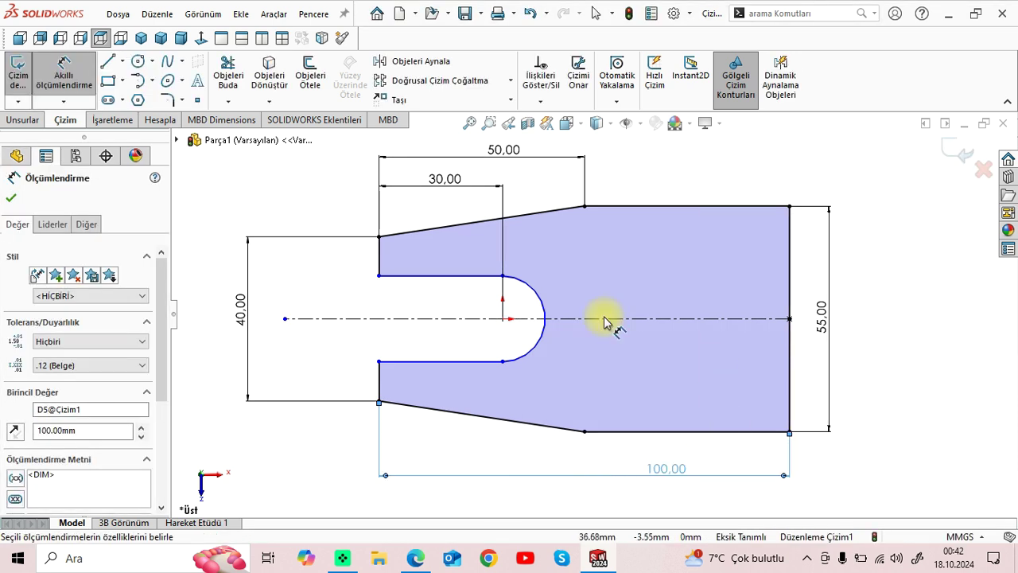
# Step: Reshape the slot end and give its arc a radius of R9
pyautogui.moveTo(381, 280); pyautogui.dragTo(386, 292)
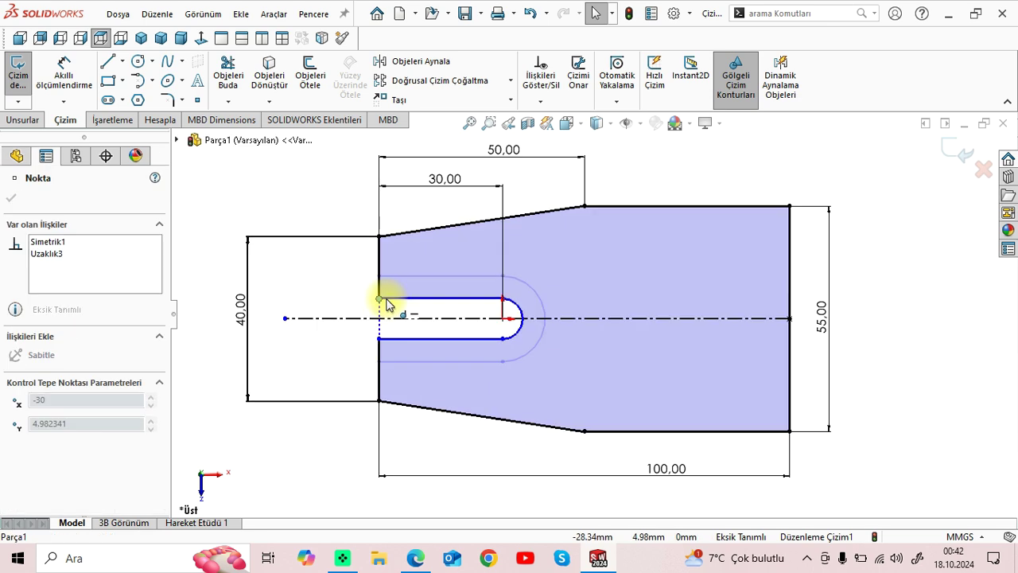
pyautogui.click(324, 204)
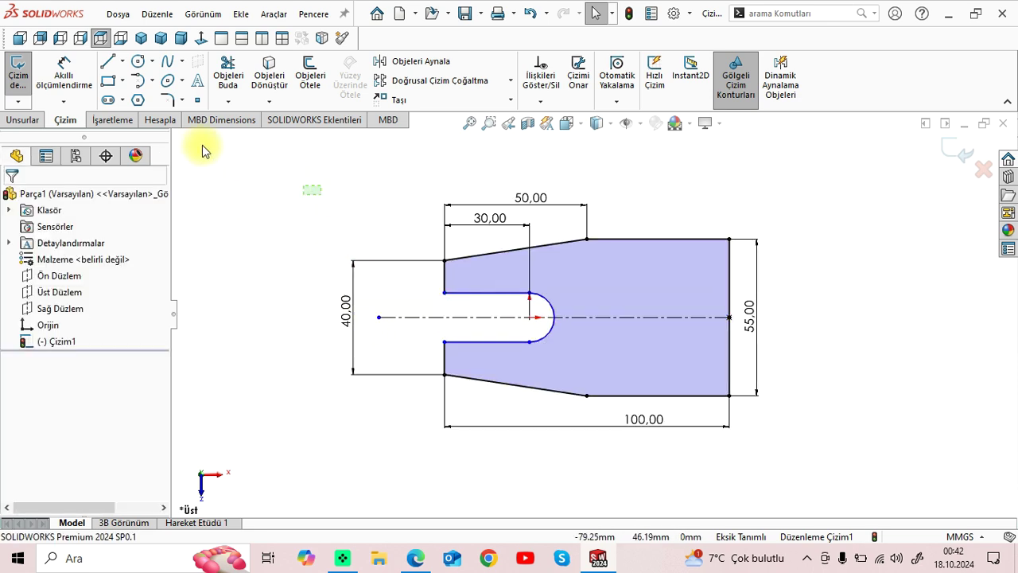
pyautogui.click(416, 558)
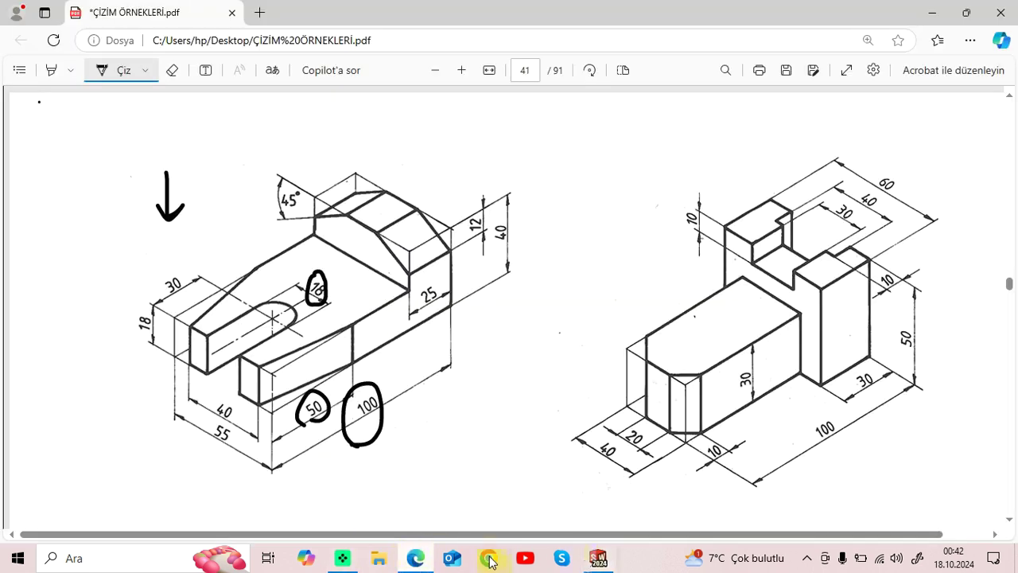
pyautogui.click(598, 558)
pyautogui.click(64, 70)
pyautogui.click(550, 303)
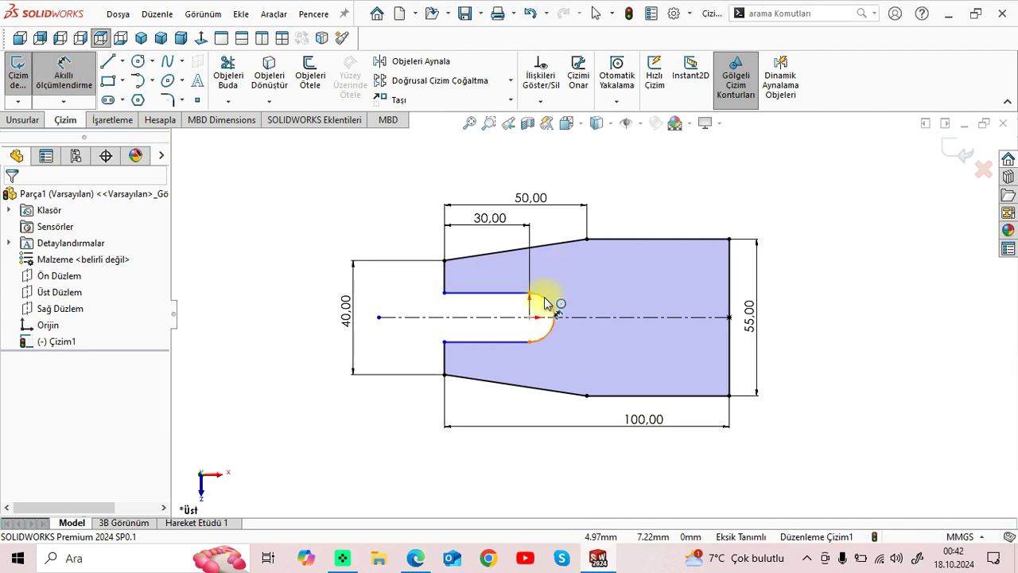
pyautogui.click(566, 288)
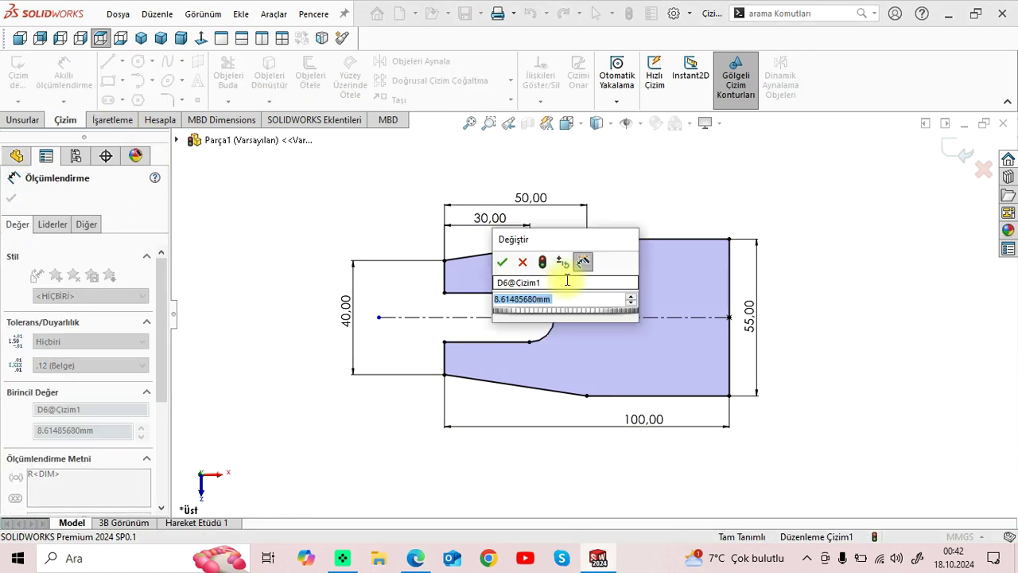
pyautogui.write('9')
pyautogui.press('Return')
pyautogui.press('Escape')
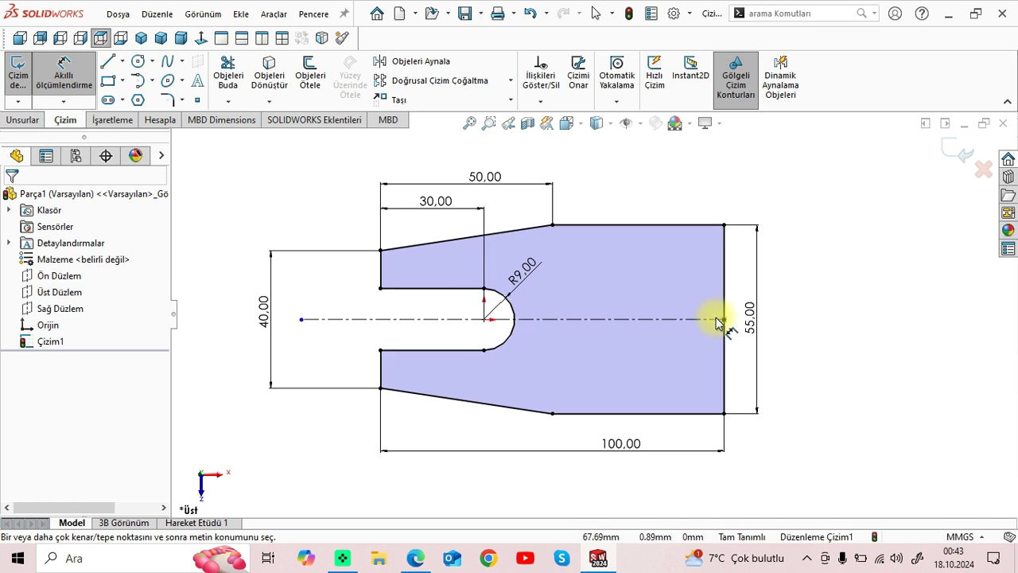
pyautogui.press('Escape')
pyautogui.moveTo(703, 314); pyautogui.dragTo(711, 322)
pyautogui.click(762, 322)
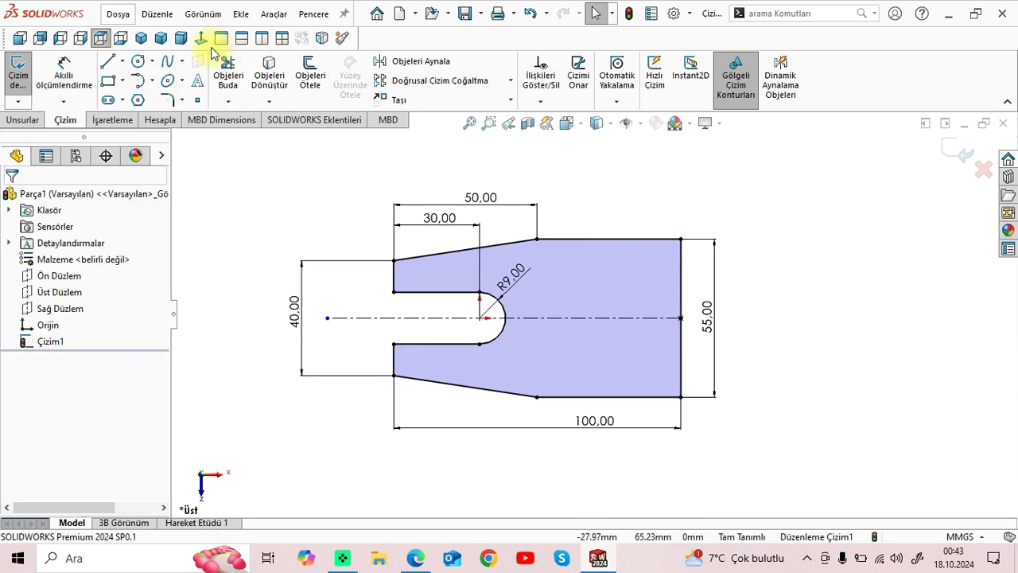
pyautogui.click(142, 39)
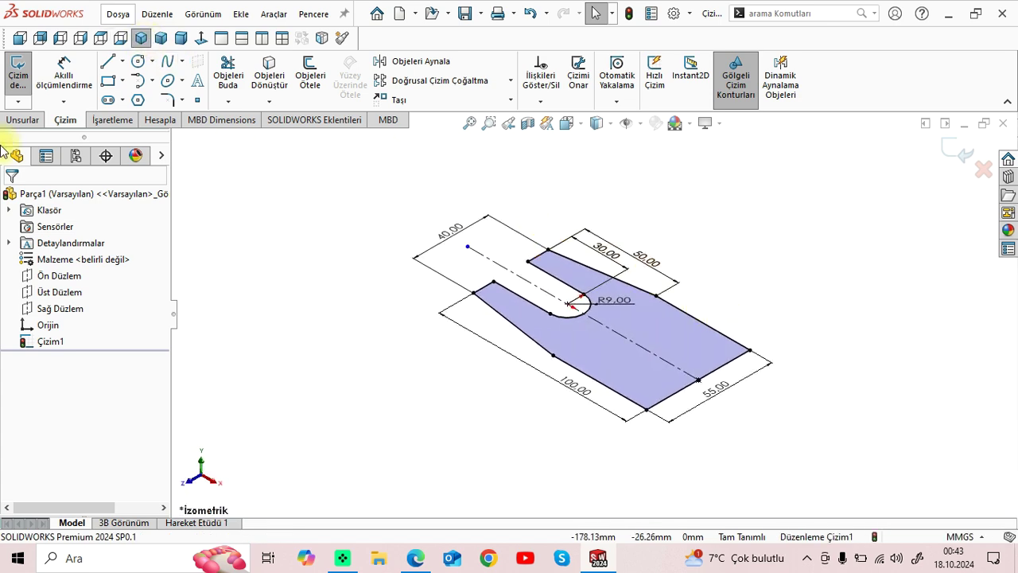
# Step: Extrude the notched sketch into a solid block, entering 20 as the depth
pyautogui.click(21, 120)
pyautogui.click(29, 76)
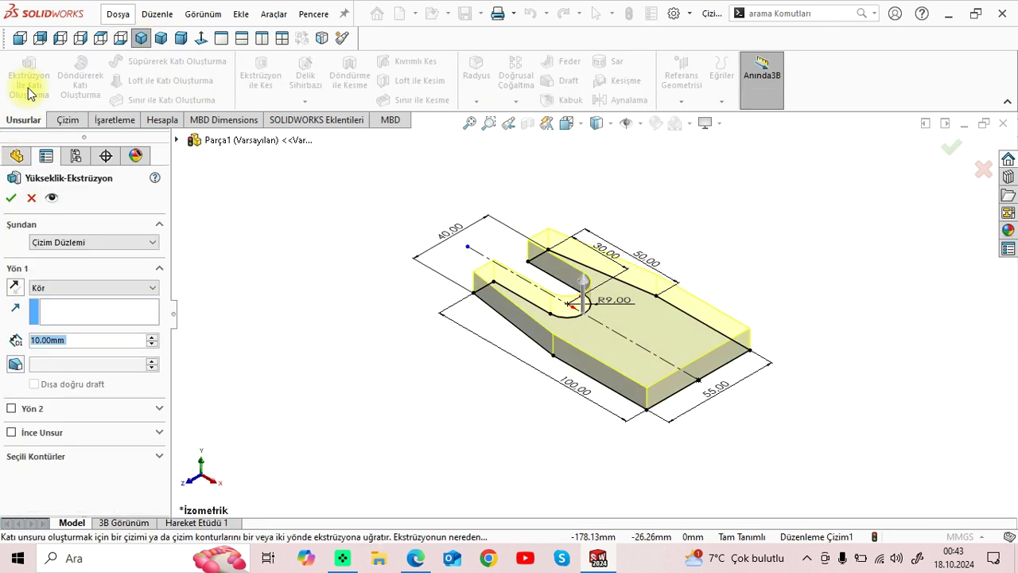
pyautogui.click(413, 558)
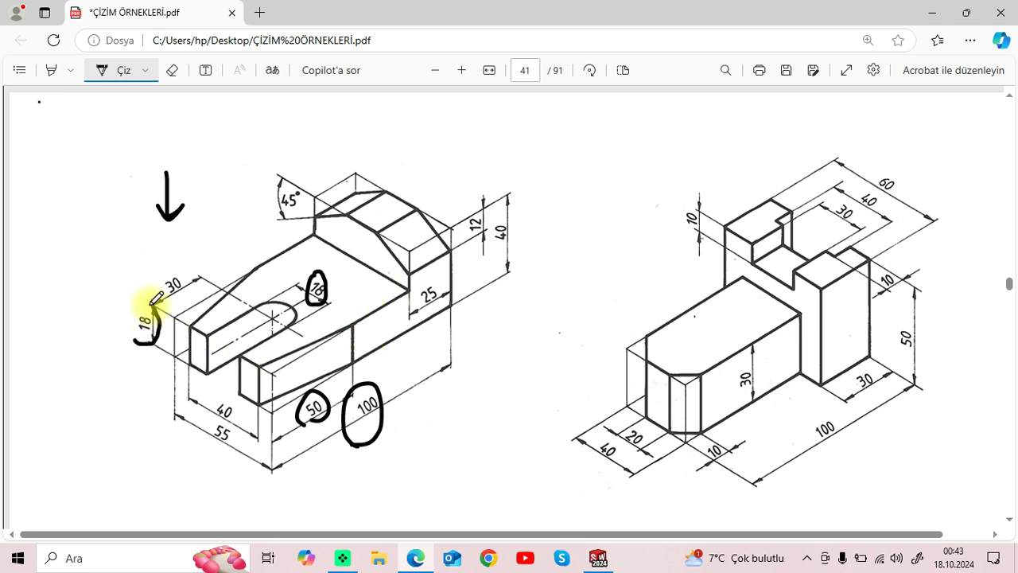
pyautogui.click(597, 557)
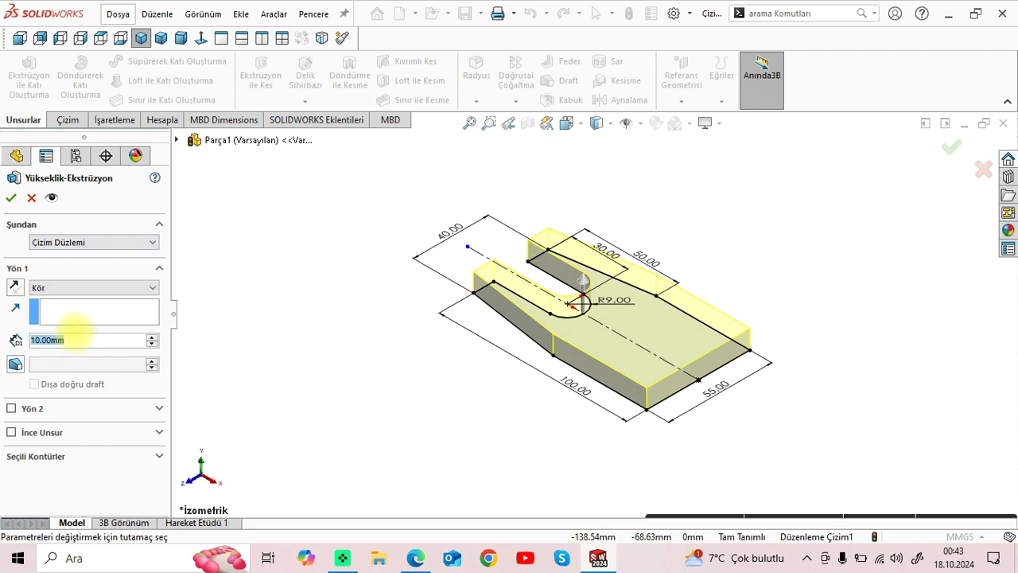
pyautogui.write('20')
pyautogui.press('Return')
pyautogui.press('Return')
pyautogui.click(478, 335)
pyautogui.moveTo(546, 427)
pyautogui.mouseDown(button='middle')
pyautogui.moveTo(573, 348)
pyautogui.moveTo(542, 377)
pyautogui.mouseUp(button='middle')
pyautogui.hotkey('alt', 'Tab')
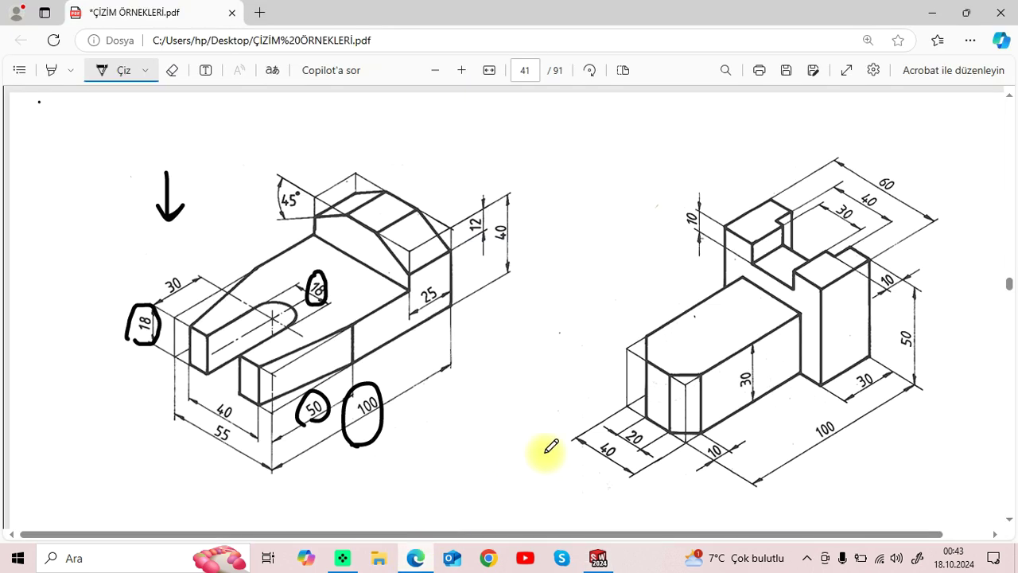
# Step: Ink an arrow pointing at the chamfered rear block, then return to SOLIDWORKS
pyautogui.moveTo(560, 151); pyautogui.dragTo(488, 182)
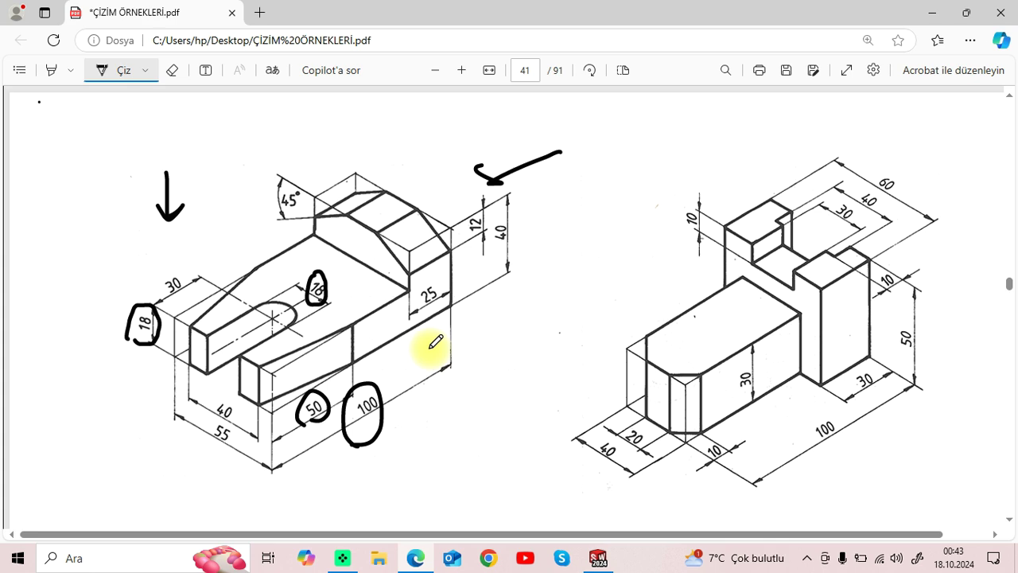
pyautogui.click(598, 558)
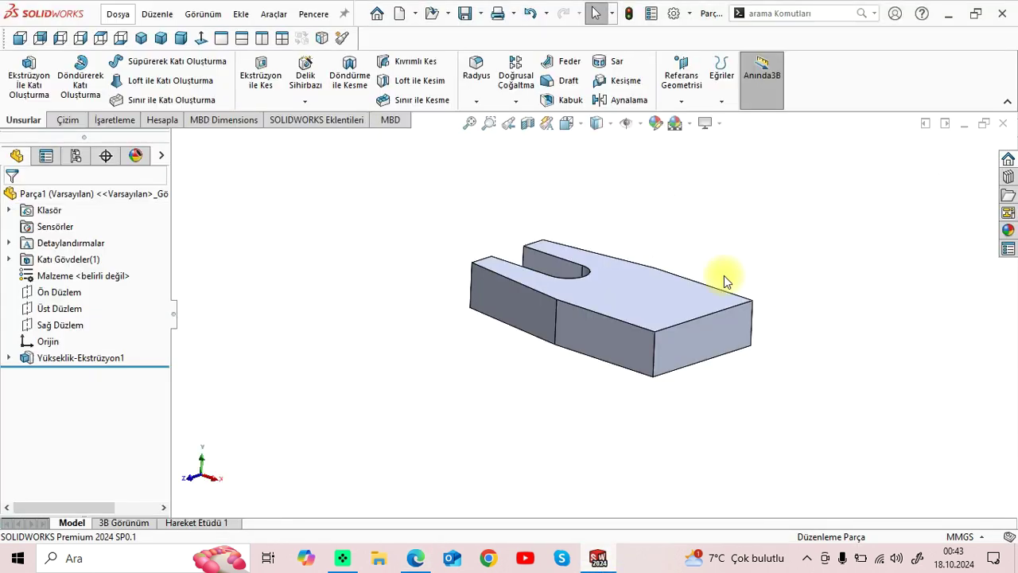
# Step: Start a sketch on the block's end face and convert its bottom edge into a sketch line
pyautogui.click(728, 328)
pyautogui.click(760, 285)
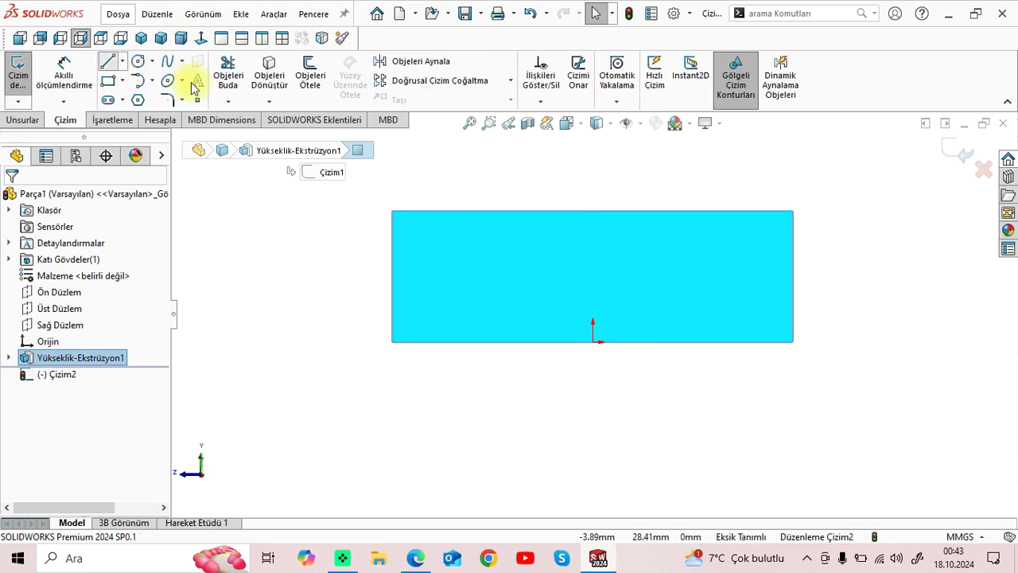
pyautogui.rightClick(295, 263)
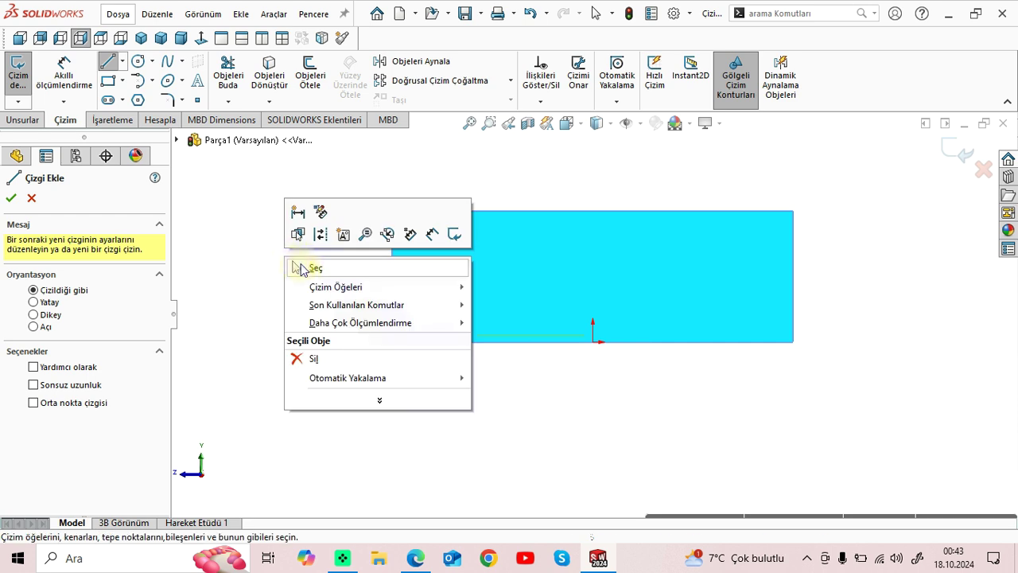
pyautogui.click(299, 266)
pyautogui.click(517, 345)
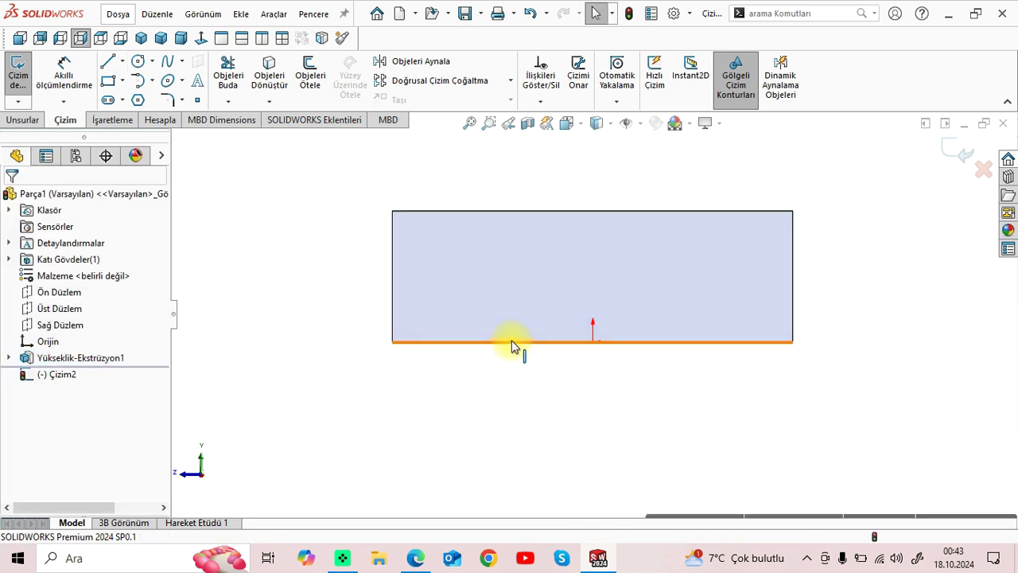
pyautogui.click(271, 80)
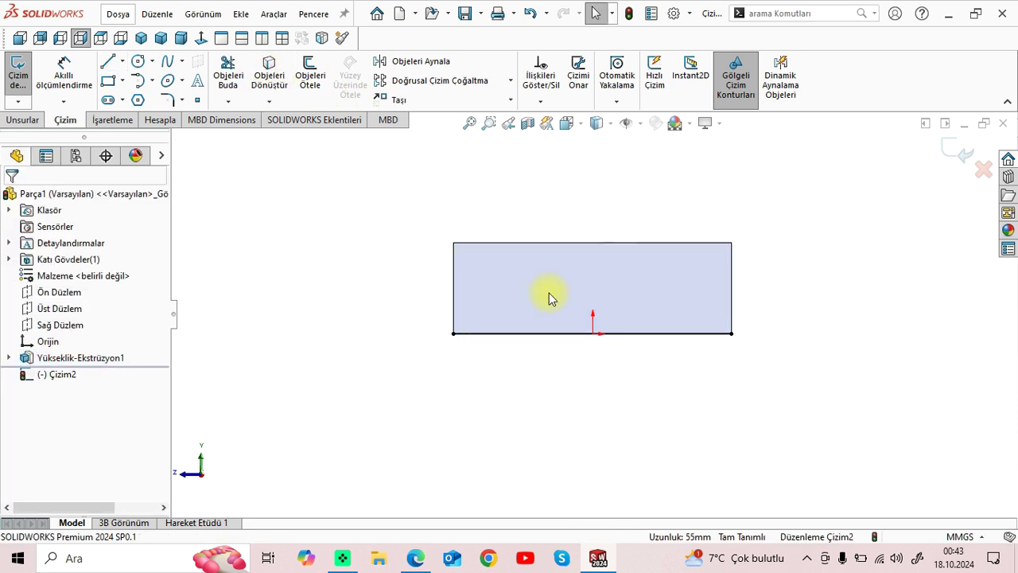
# Step: Draw a vertical centerline up from the origin, checking the reference drawing first
pyautogui.click(415, 556)
pyautogui.click(601, 547)
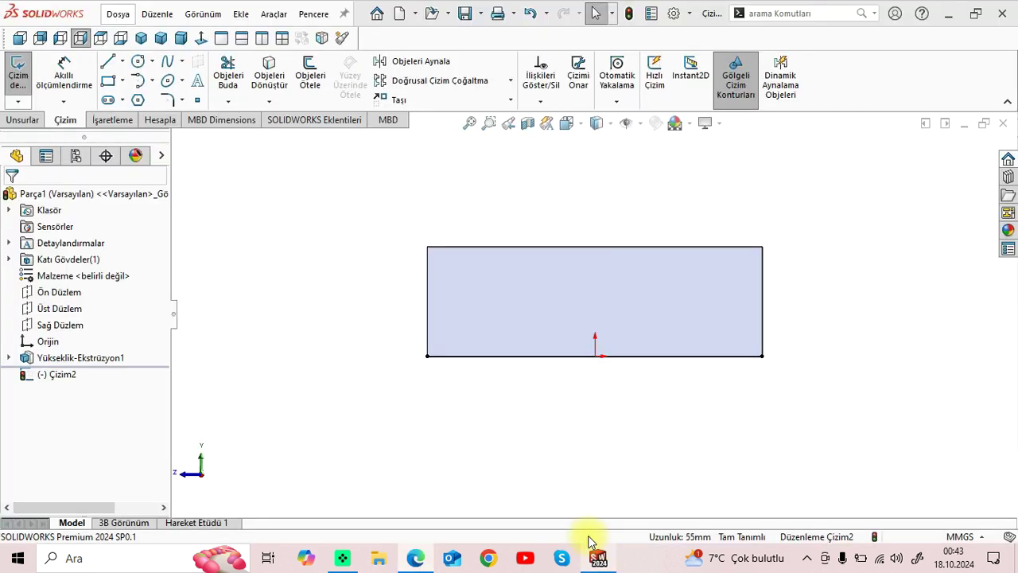
pyautogui.click(122, 62)
pyautogui.click(150, 98)
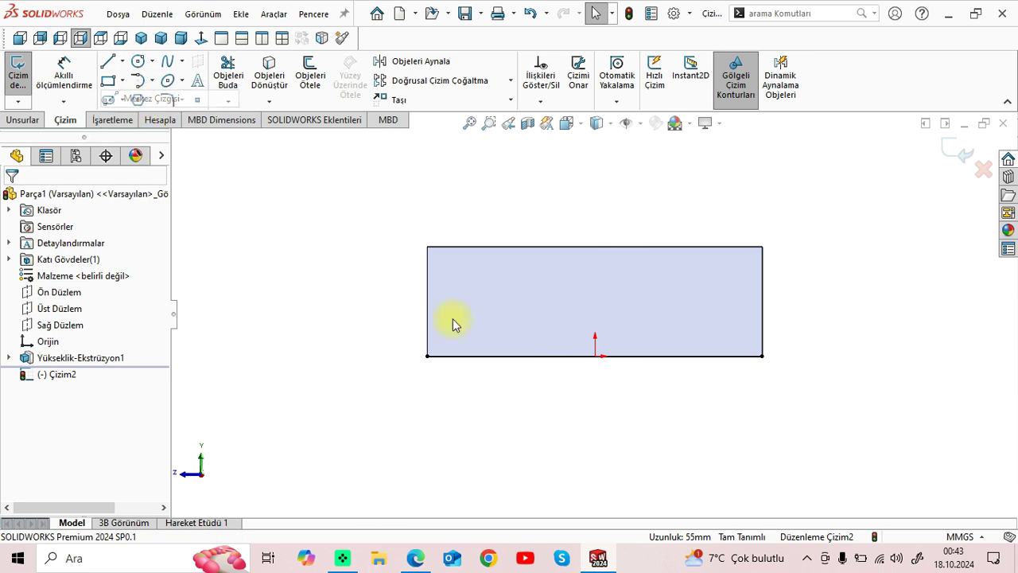
pyautogui.scroll(1, 586, 358)
pyautogui.click(595, 350)
pyautogui.click(594, 149)
pyautogui.rightClick(338, 256)
pyautogui.click(358, 386)
pyautogui.click(471, 127)
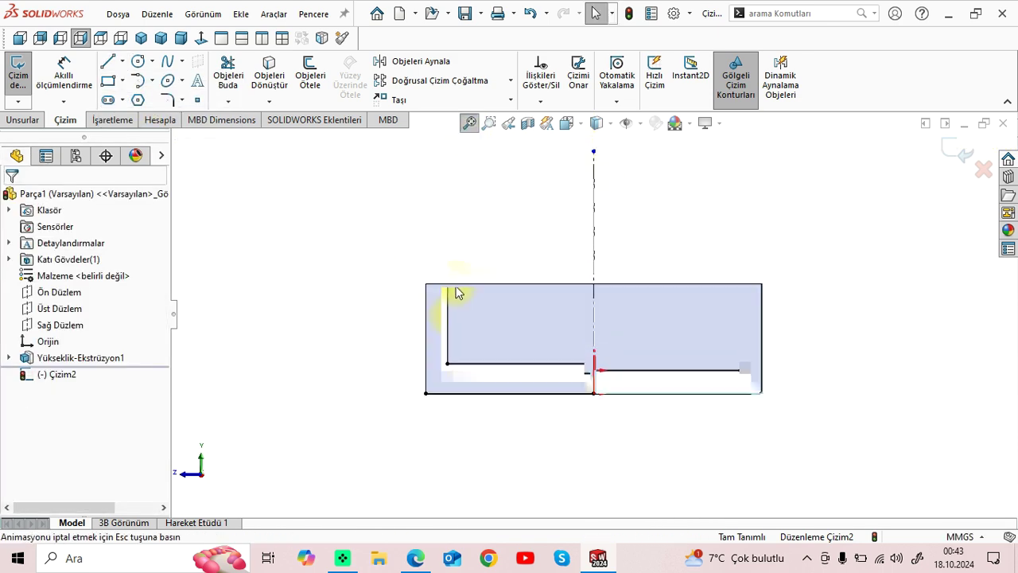
# Step: Draw a midpoint top line centred on the centerline's top end
pyautogui.click(122, 60)
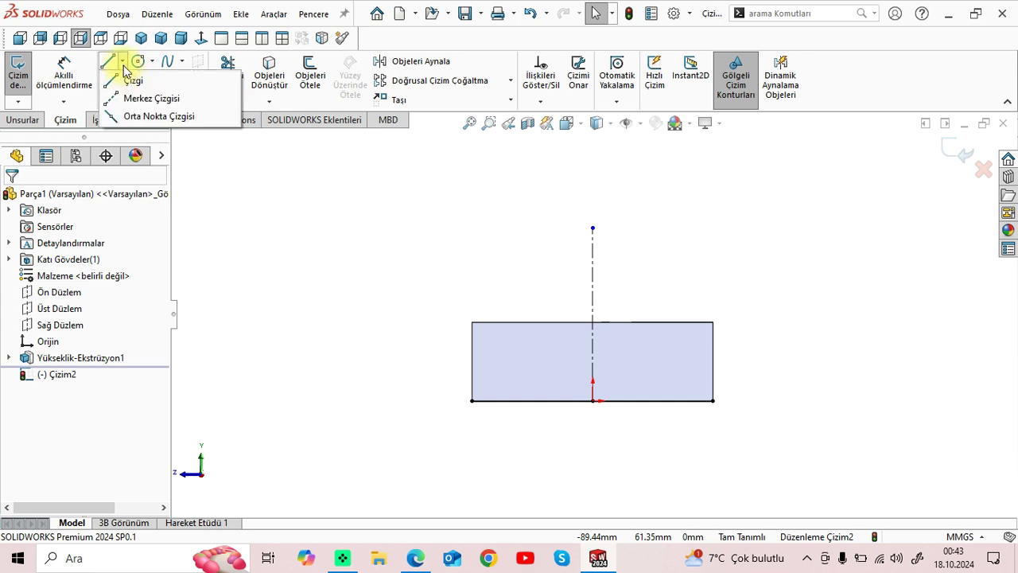
pyautogui.click(147, 118)
pyautogui.click(592, 230)
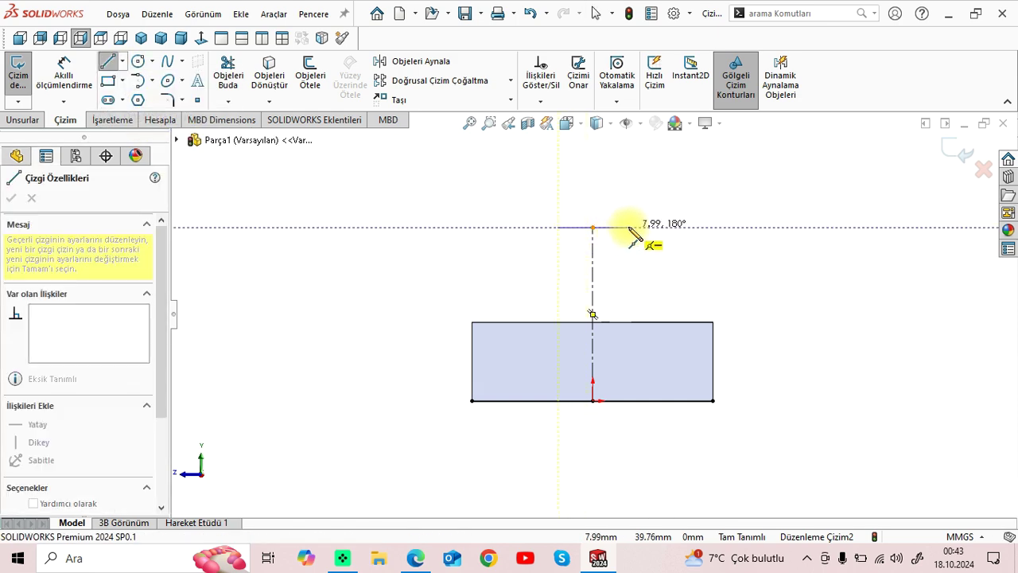
pyautogui.rightClick(470, 197)
pyautogui.click(481, 206)
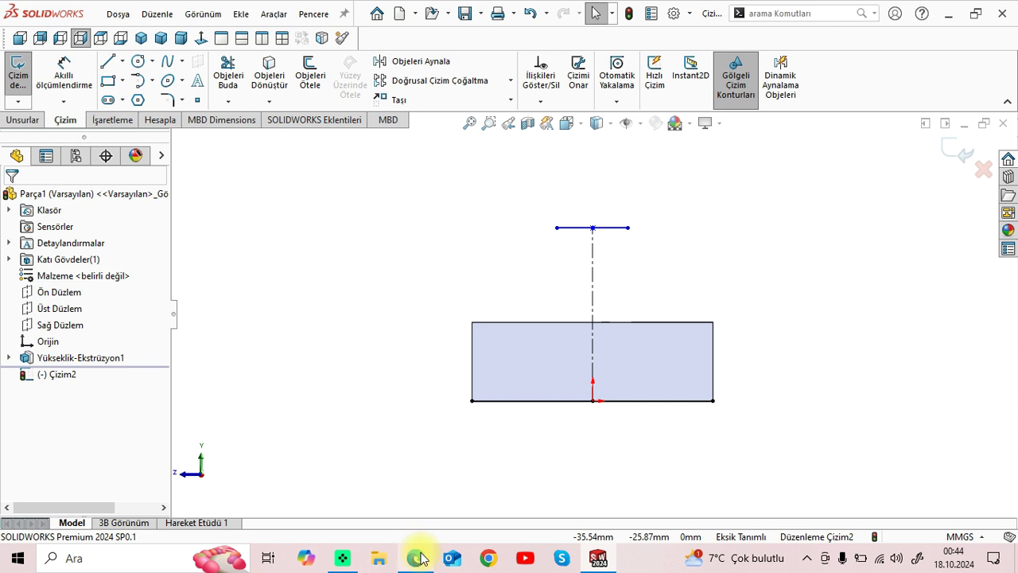
# Step: Draw the left vertical edge up from the bottom-left corner and a slanted edge to the top line's end
pyautogui.click(415, 557)
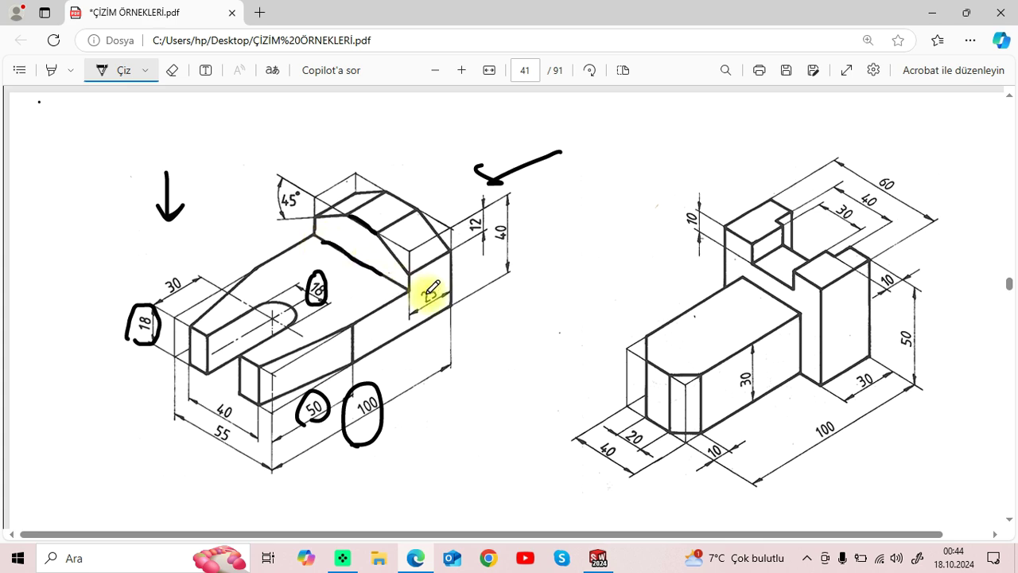
pyautogui.click(598, 557)
pyautogui.click(108, 61)
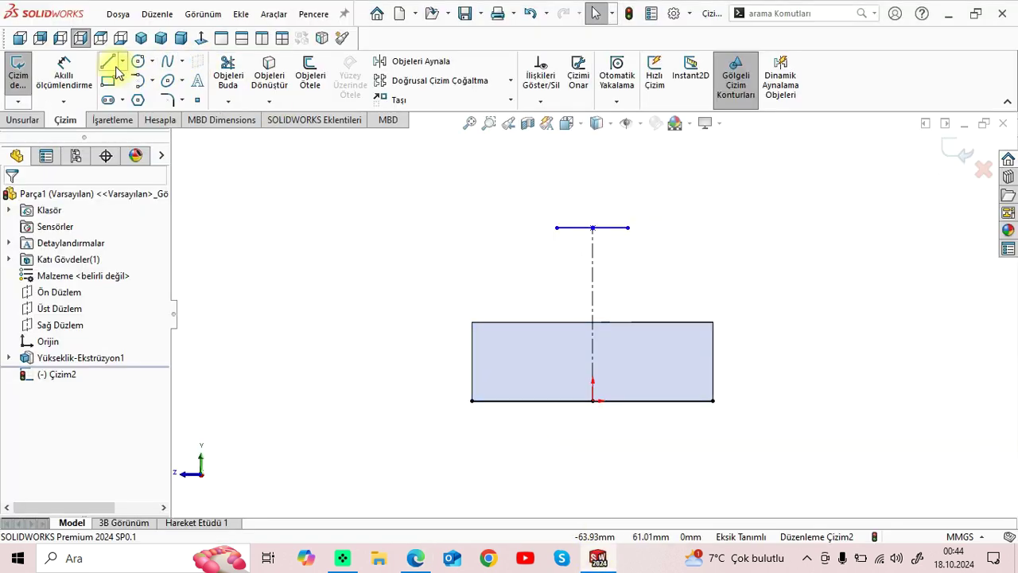
pyautogui.click(473, 401)
pyautogui.click(473, 283)
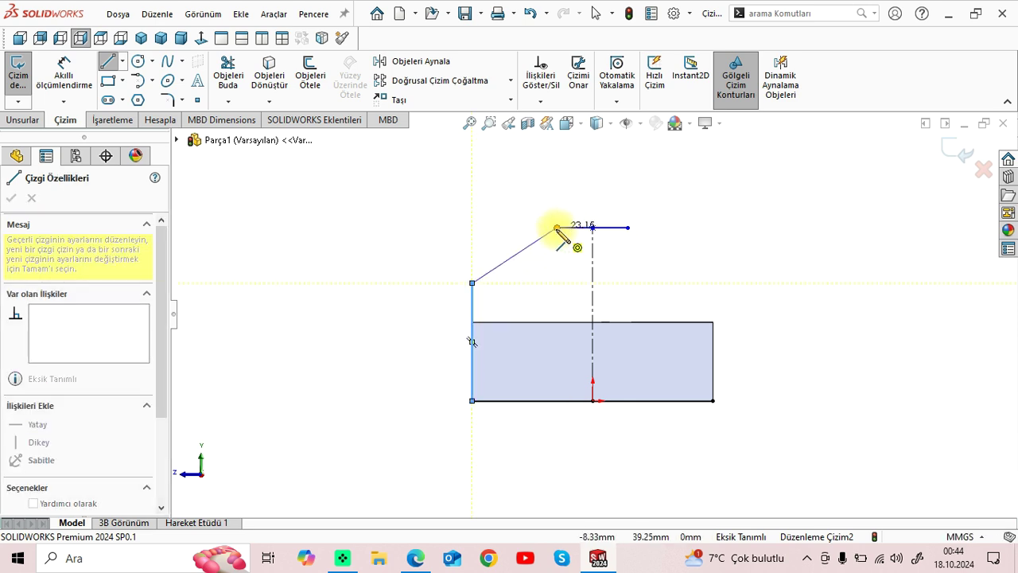
pyautogui.click(557, 227)
pyautogui.rightClick(418, 195)
pyautogui.click(428, 199)
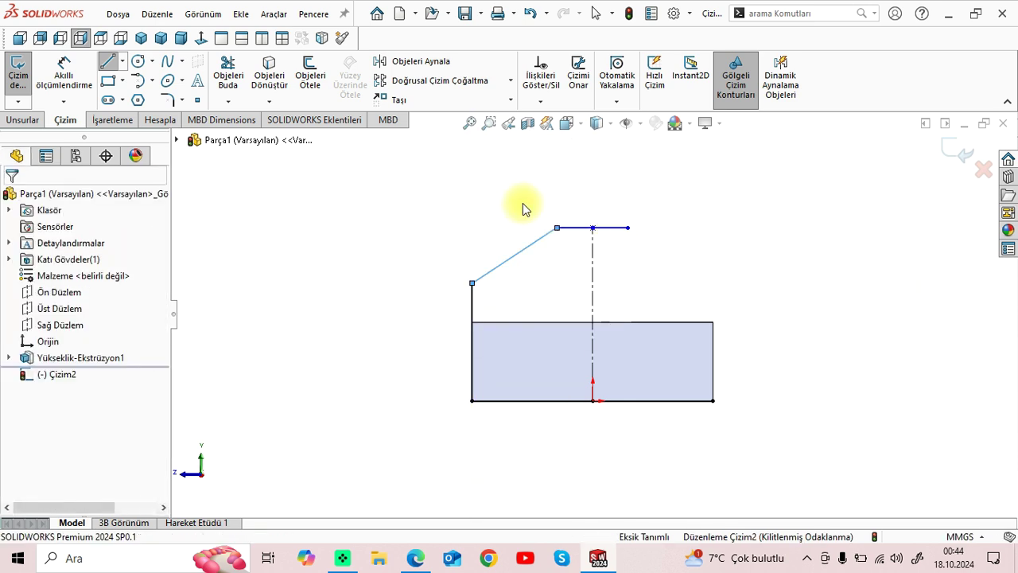
# Step: Select the slanted and left vertical edges for mirroring
pyautogui.click(525, 254)
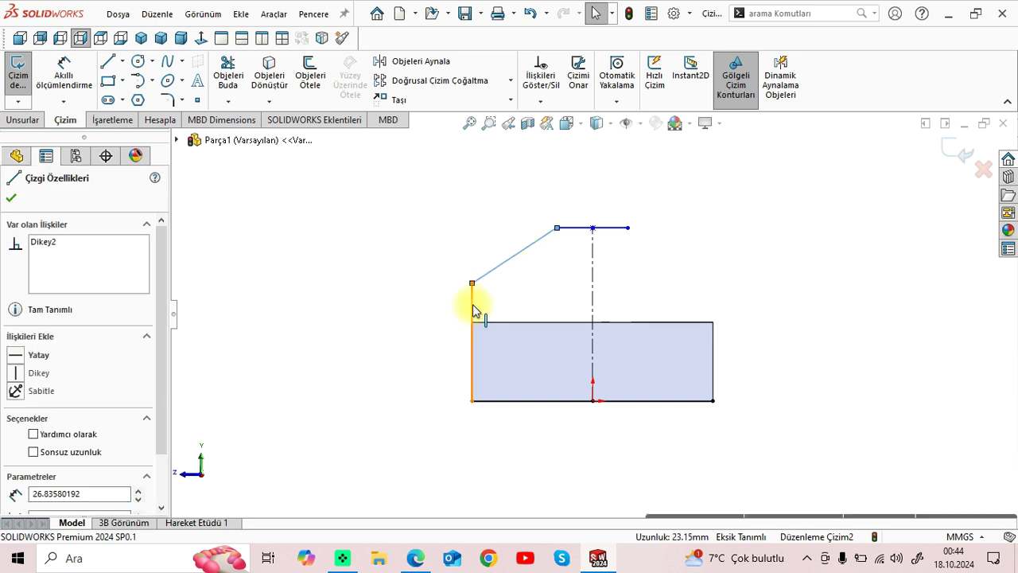
pyautogui.keyDown('ctrl'); pyautogui.click(474, 306); pyautogui.keyUp('ctrl')
pyautogui.click(411, 64)
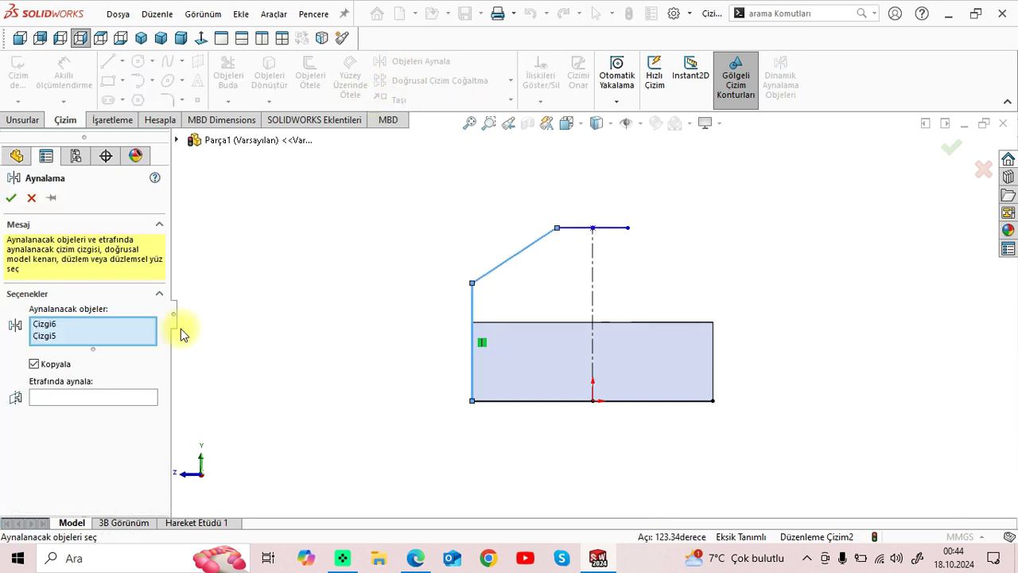
# Step: Mirror the vertical and slanted edges about the vertical centerline, then compare with the reference PDF
pyautogui.click(89, 398)
pyautogui.click(593, 275)
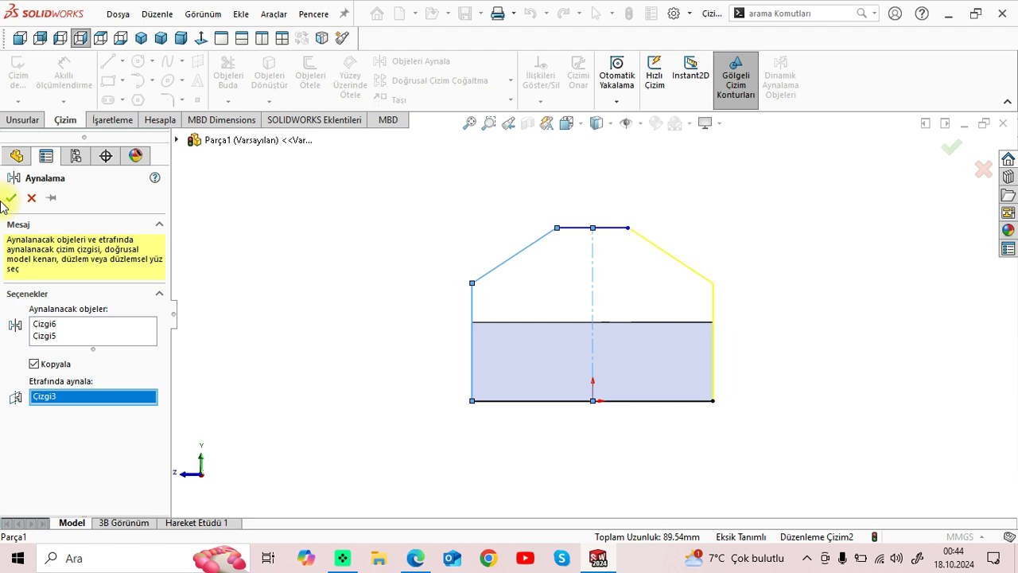
pyautogui.click(9, 199)
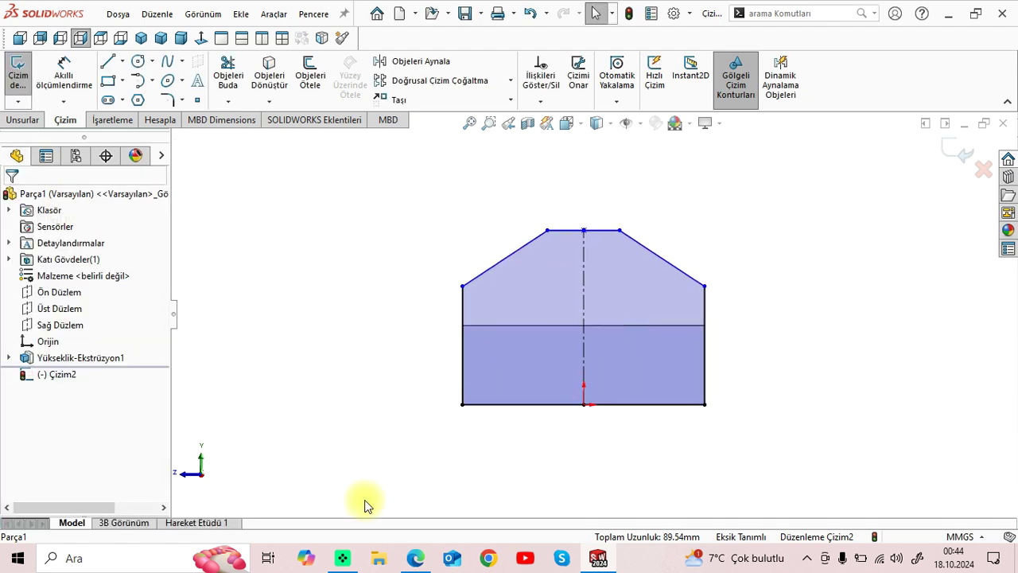
pyautogui.click(416, 558)
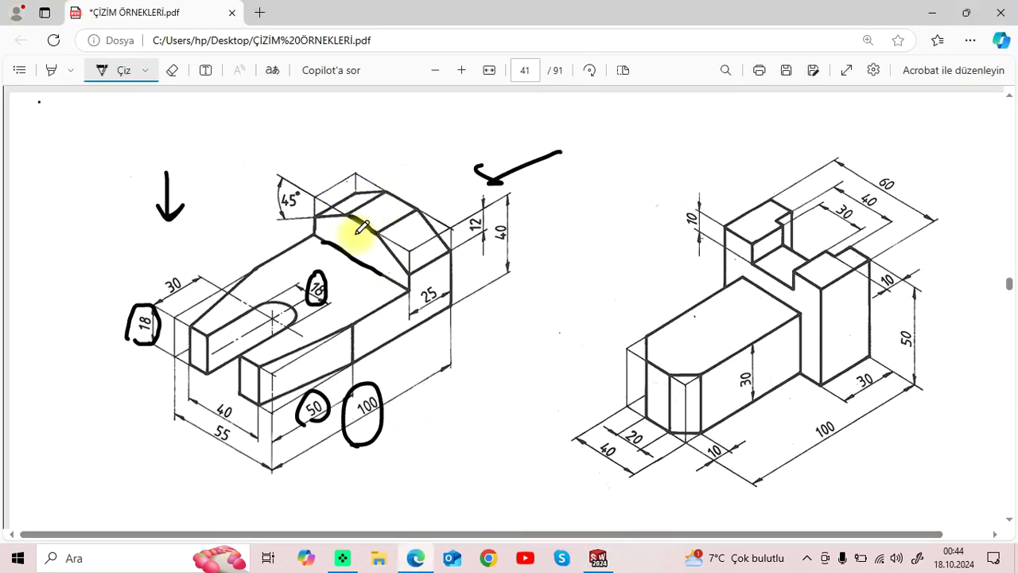
pyautogui.click(596, 557)
pyautogui.click(53, 79)
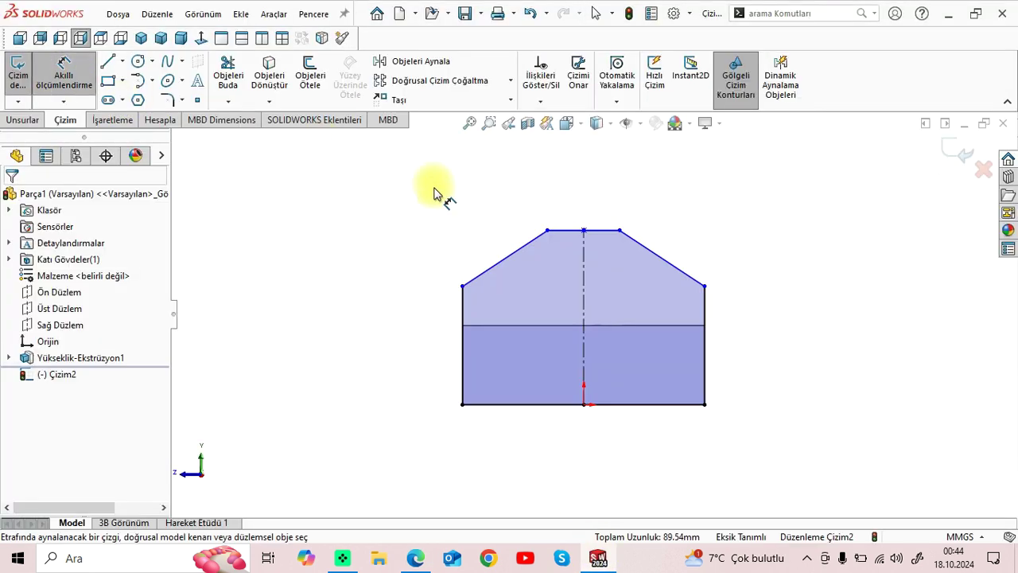
# Step: Dimension the angle between the left vertical and slanted edges as 45°
pyautogui.click(462, 310)
pyautogui.click(496, 270)
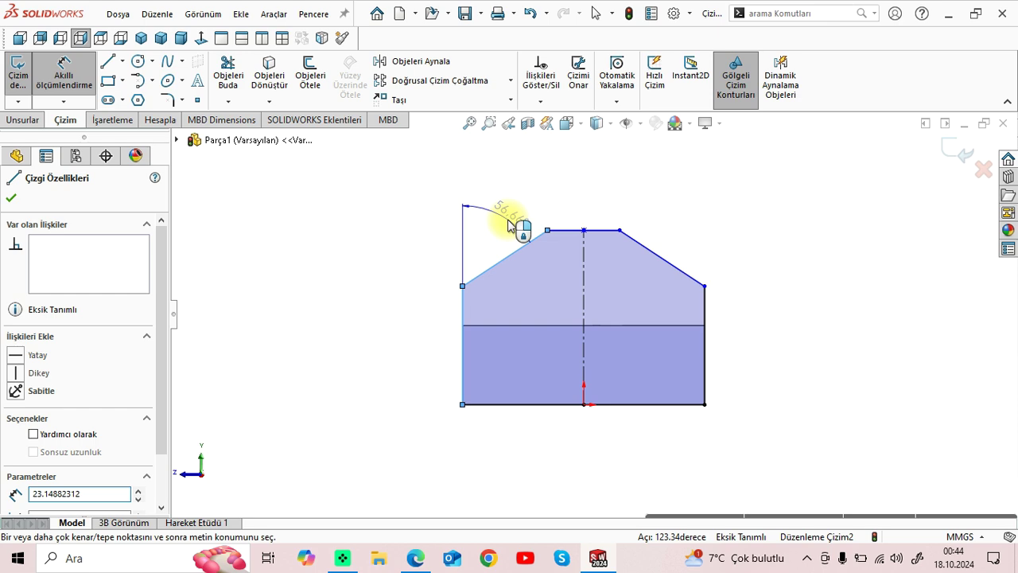
pyautogui.click(512, 226)
pyautogui.write('45')
pyautogui.press('Return')
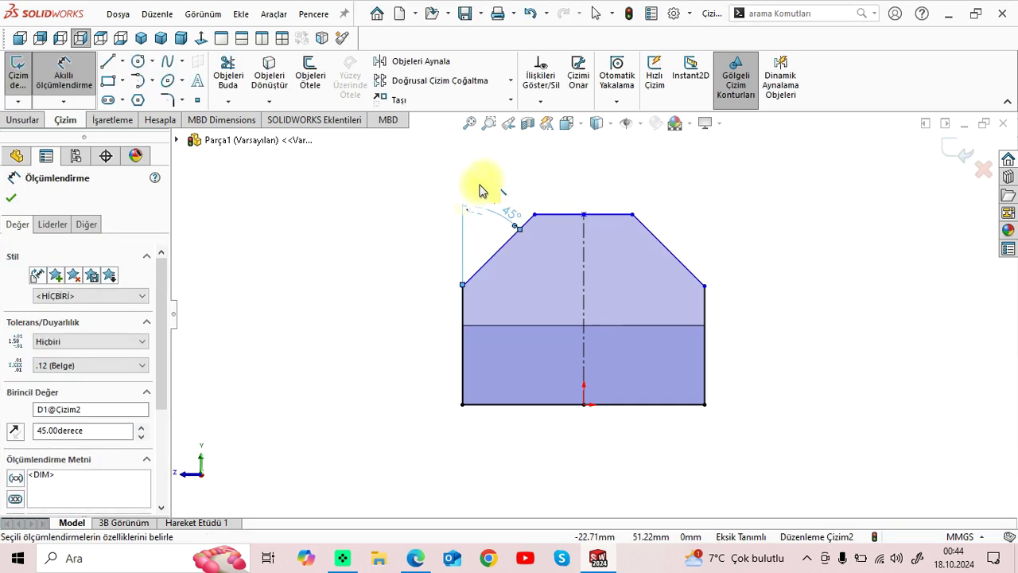
pyautogui.press('Escape')
# Step: Check the drawing's 40 dimension, then set the chamfer's vertical height to 12 mm
pyautogui.click(419, 560)
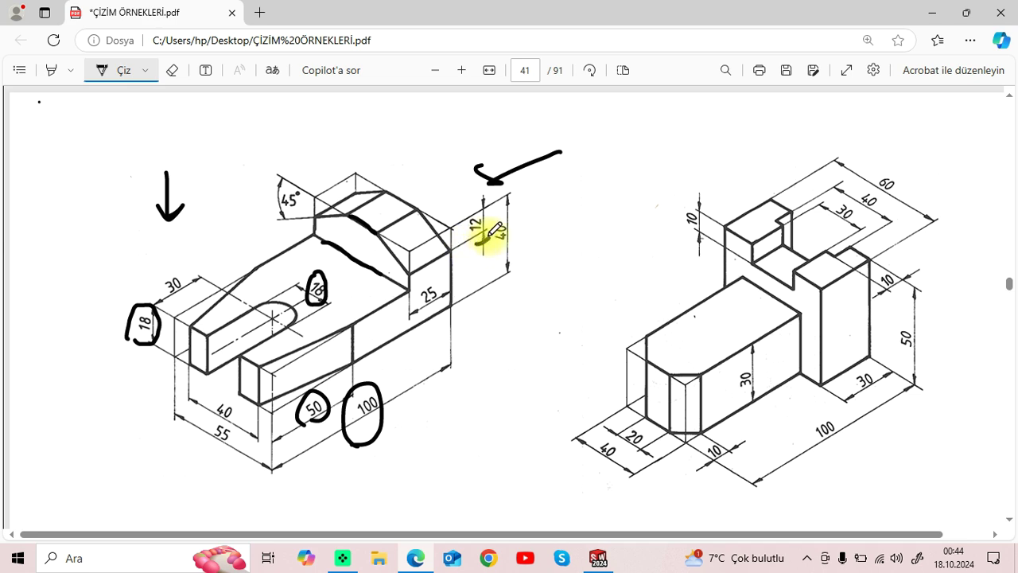
pyautogui.moveTo(507, 254)
pyautogui.mouseDown()
pyautogui.moveTo(511, 205)
pyautogui.moveTo(505, 275)
pyautogui.mouseUp()
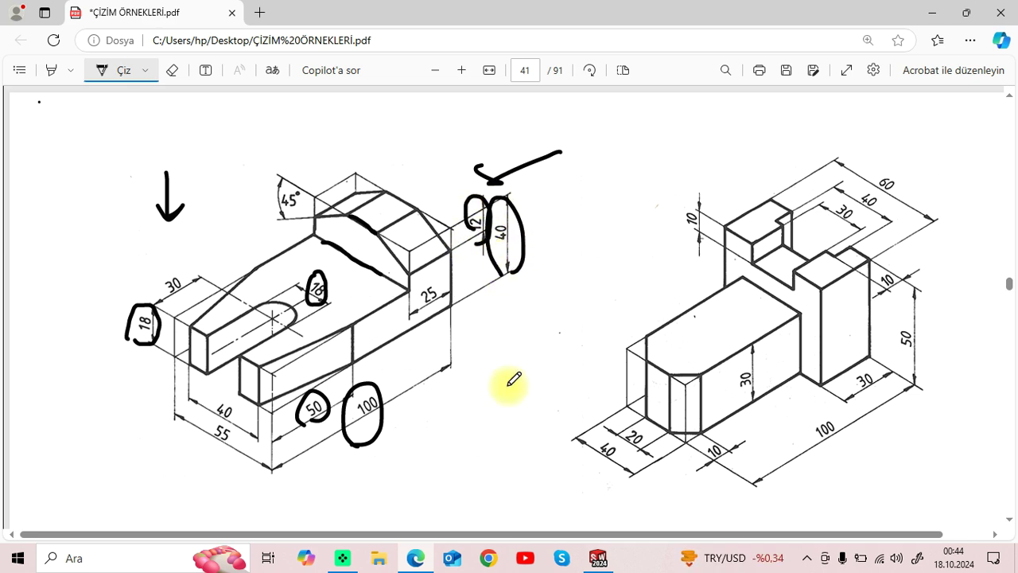
pyautogui.click(598, 558)
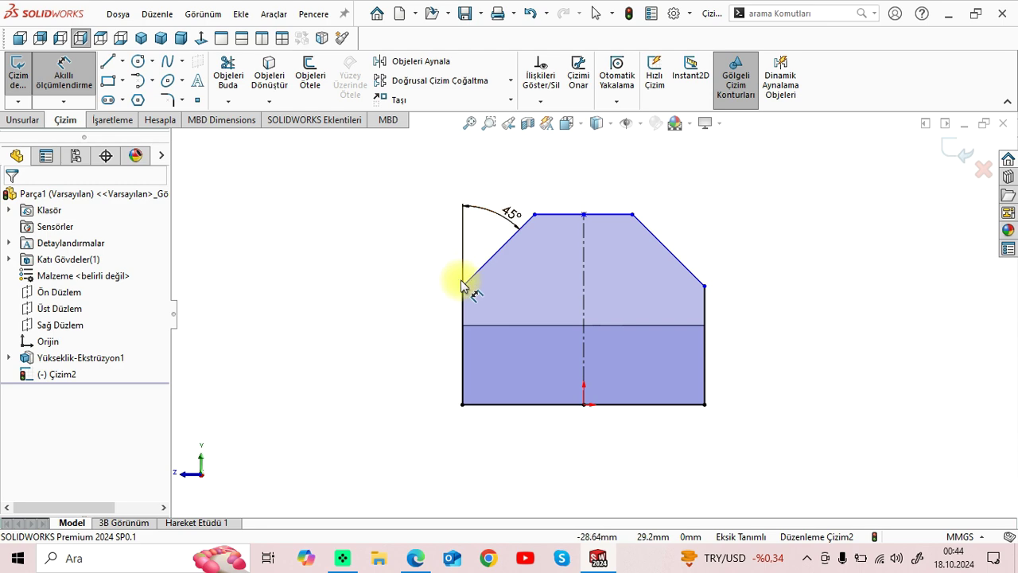
pyautogui.click(534, 215)
pyautogui.click(463, 285)
pyautogui.click(429, 238)
pyautogui.write('12')
pyautogui.press('Return')
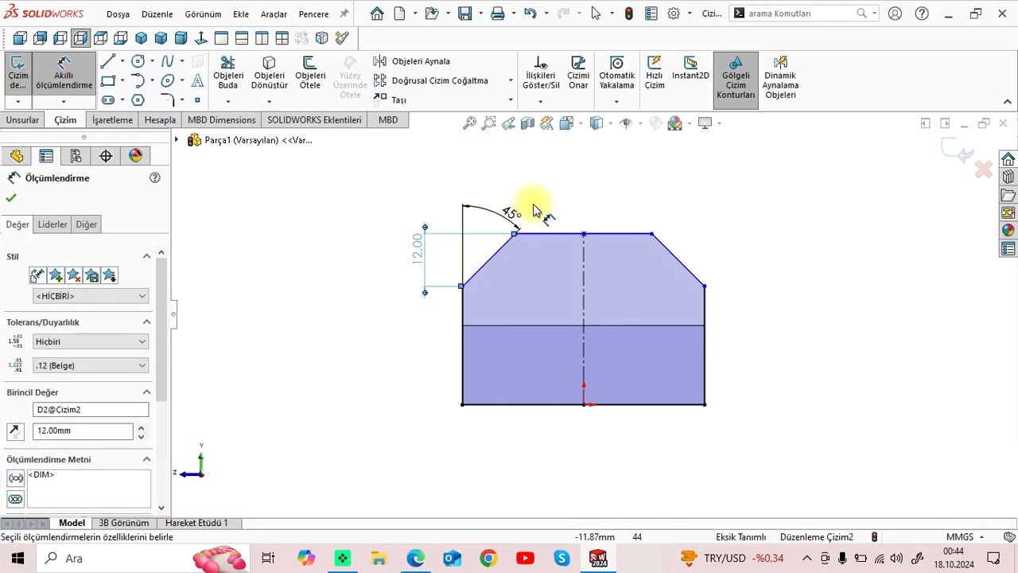
# Step: Set the overall profile height to 40 mm and view the sketch in isometric
pyautogui.click(561, 233)
pyautogui.click(542, 404)
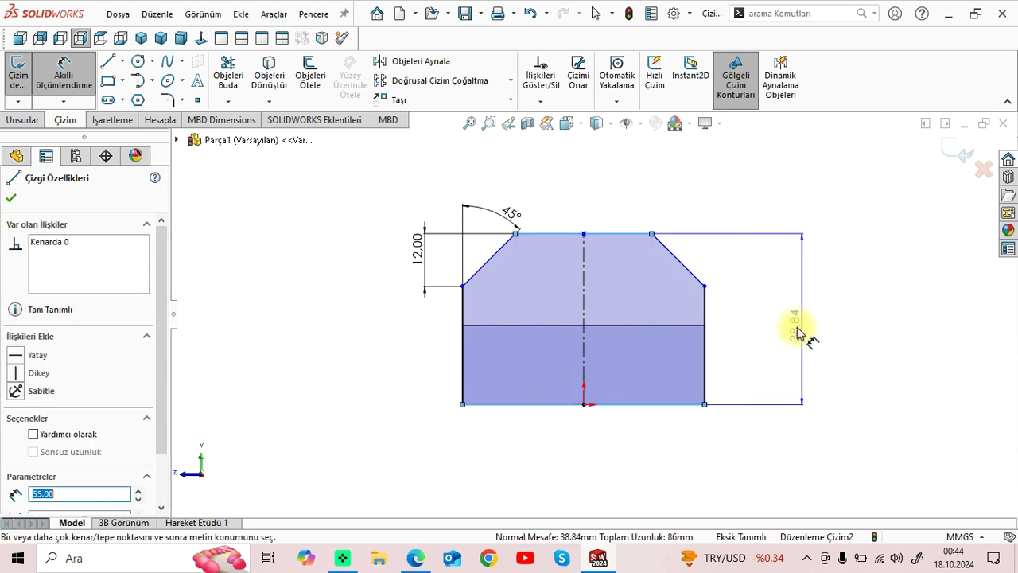
pyautogui.click(798, 330)
pyautogui.write('40')
pyautogui.press('Return')
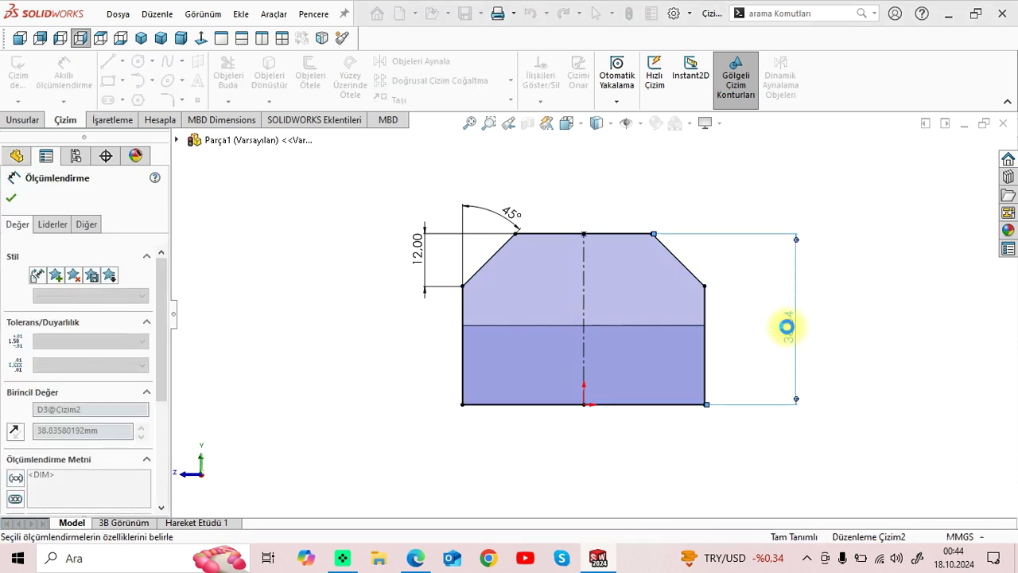
pyautogui.click(11, 197)
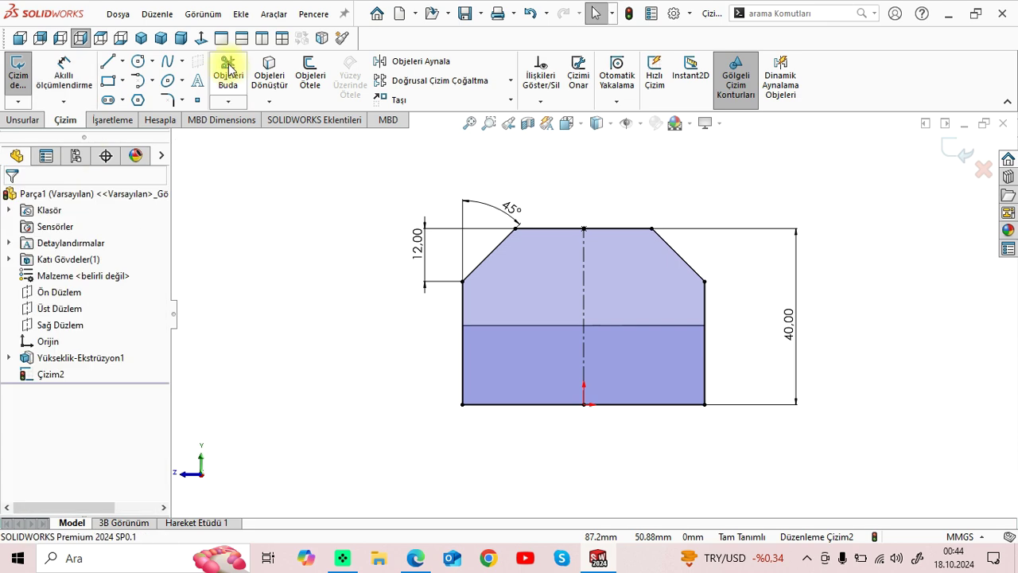
pyautogui.click(141, 39)
pyautogui.moveTo(676, 409)
pyautogui.mouseDown(button='middle')
pyautogui.moveTo(718, 322)
pyautogui.moveTo(676, 363)
pyautogui.mouseUp(button='middle')
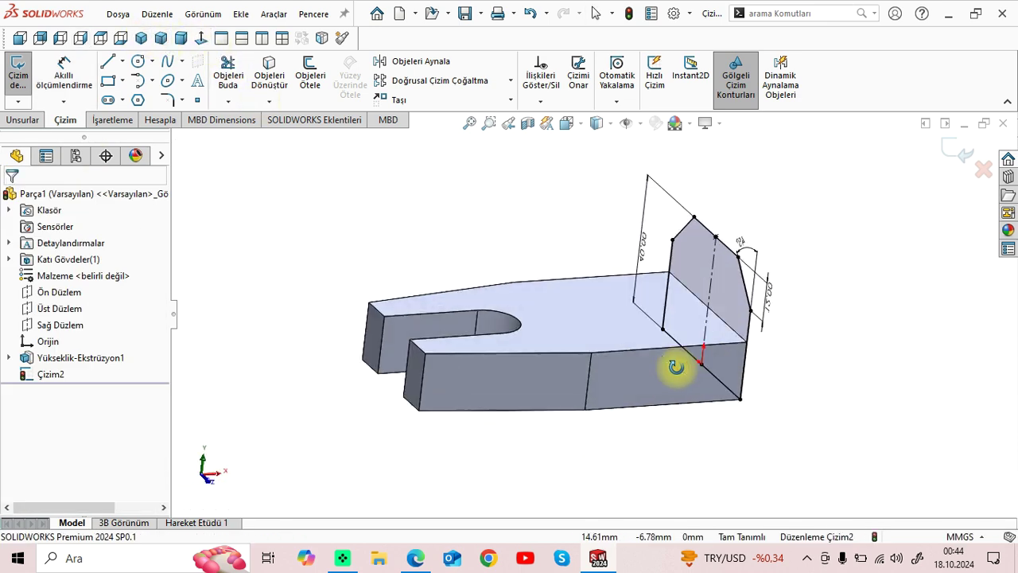
# Step: Extrude the chamfered face sketch 25 mm in the reversed direction into the block
pyautogui.click(415, 558)
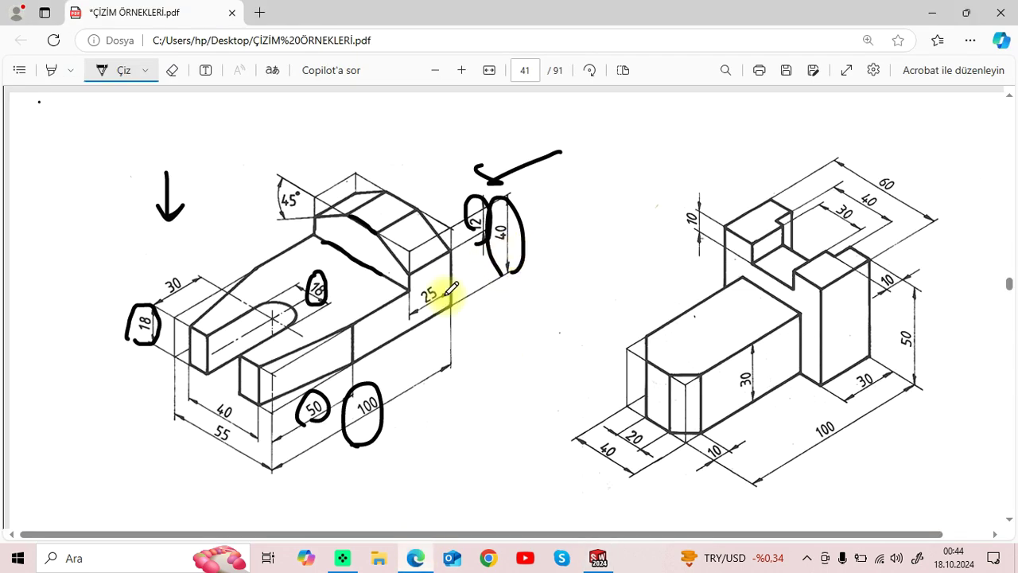
pyautogui.click(597, 558)
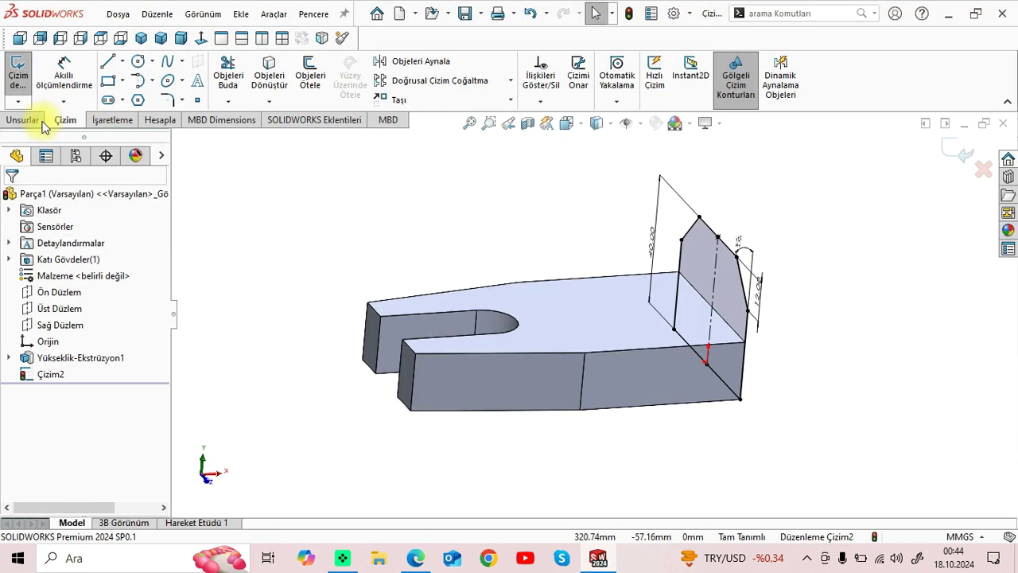
pyautogui.click(20, 121)
pyautogui.click(29, 77)
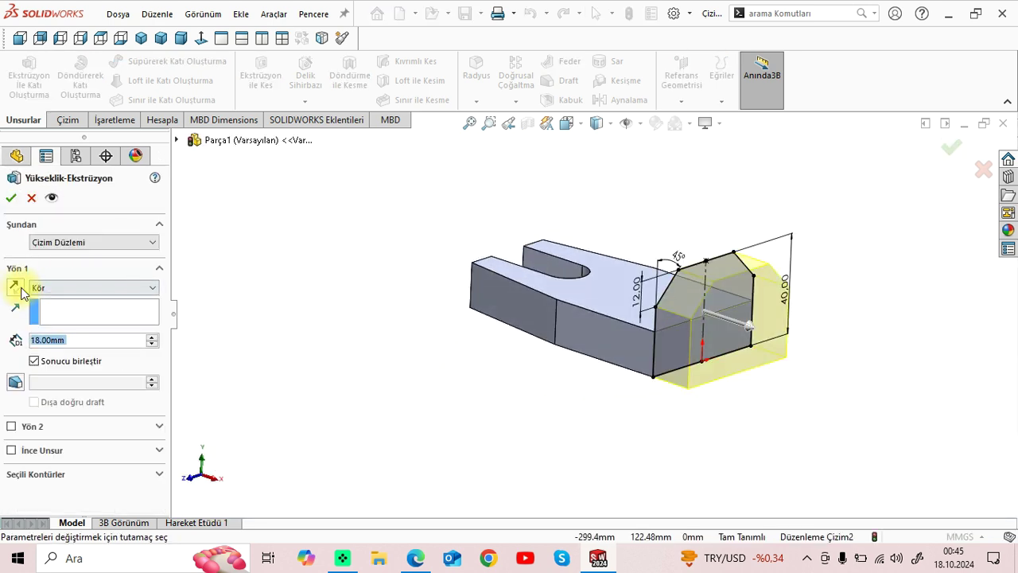
pyautogui.click(14, 288)
pyautogui.doubleClick(80, 341)
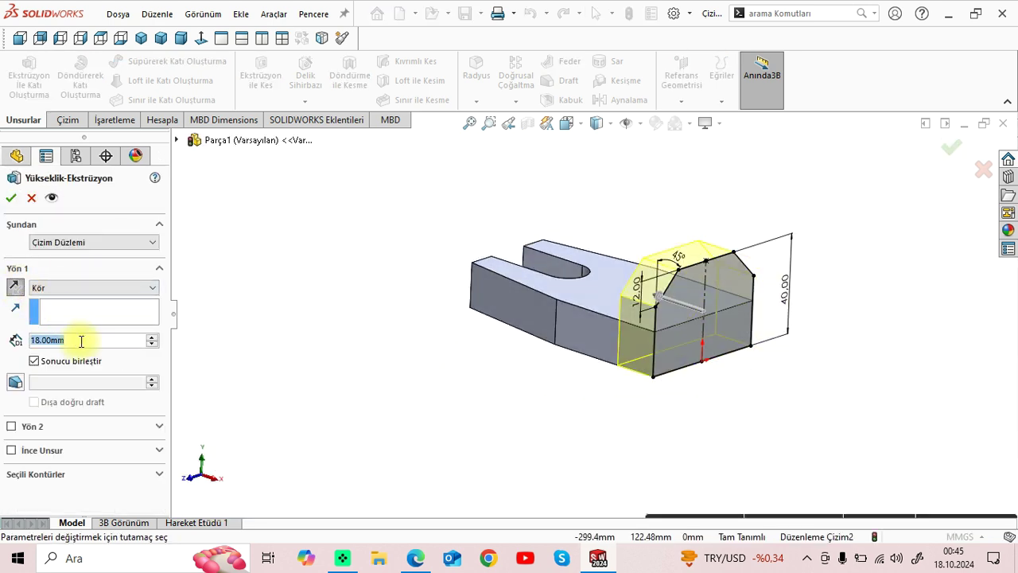
pyautogui.write('25')
pyautogui.press('Return')
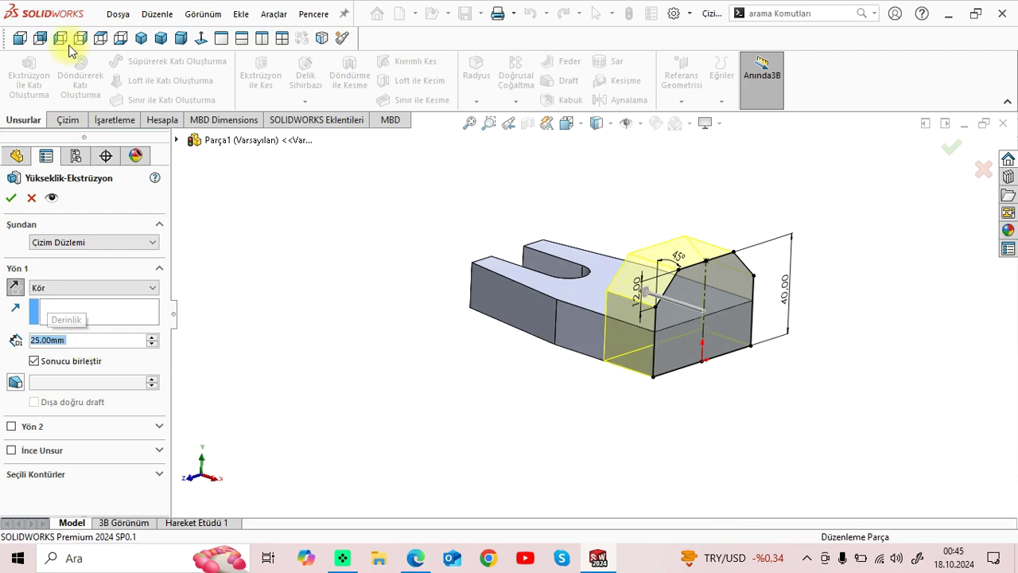
pyautogui.moveTo(337, 345); pyautogui.dragTo(760, 266, button='middle')
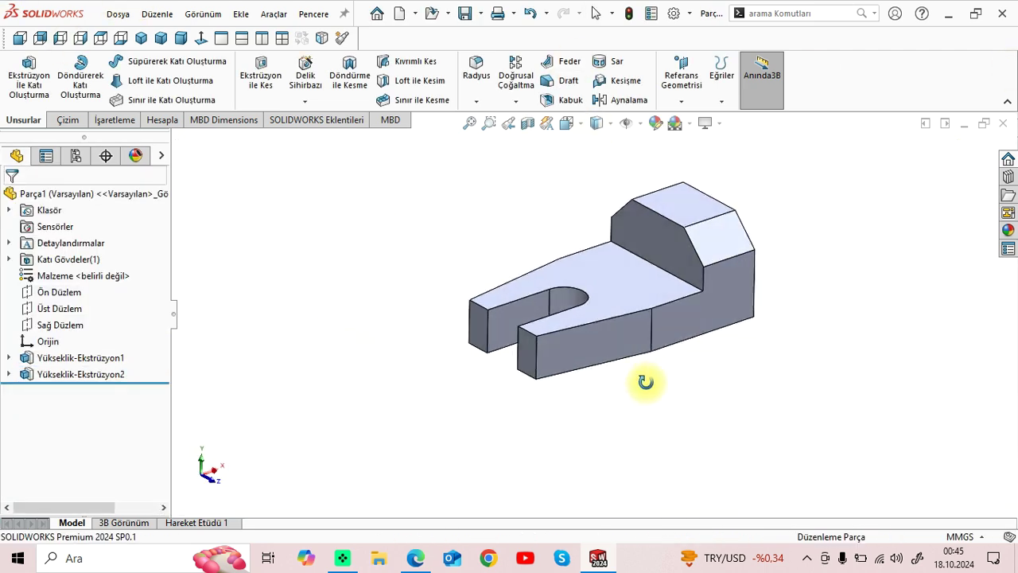
# Step: Inspect the part against the reference PDF, then open Save As on the exam-parts folder
pyautogui.scroll(-3, 579, 339)
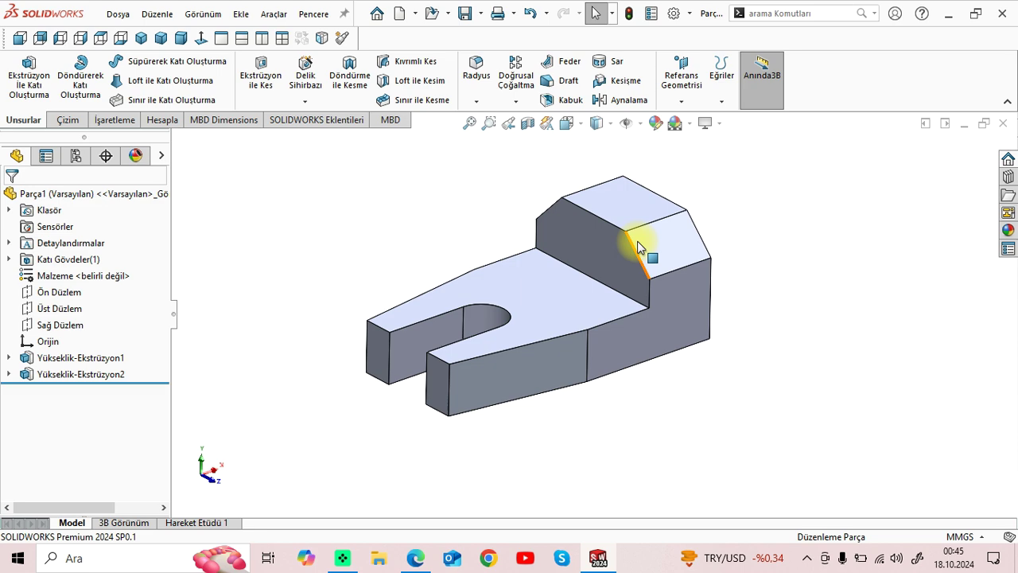
pyautogui.scroll(-2, 640, 242)
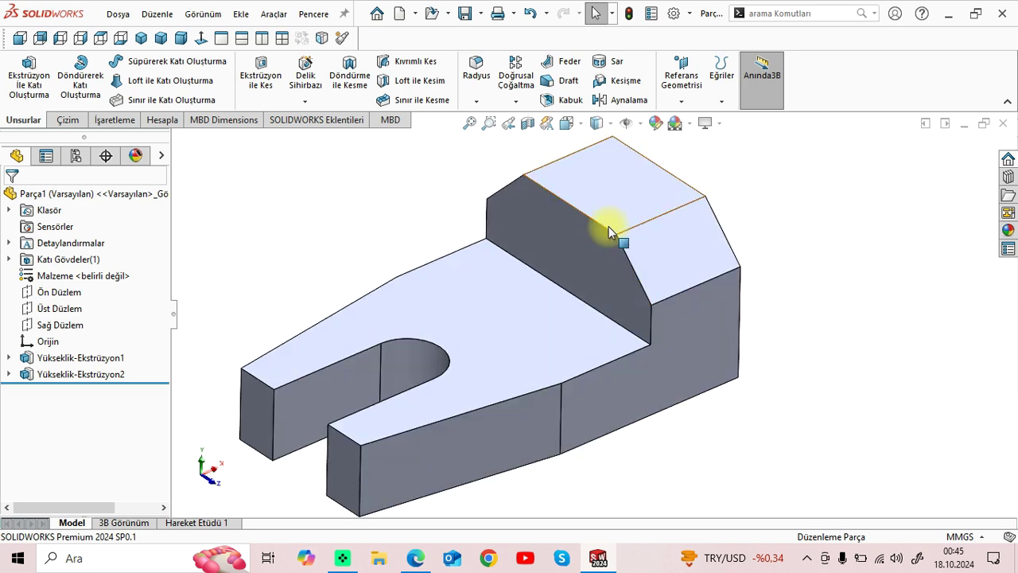
pyautogui.scroll(2, 570, 318)
pyautogui.click(415, 558)
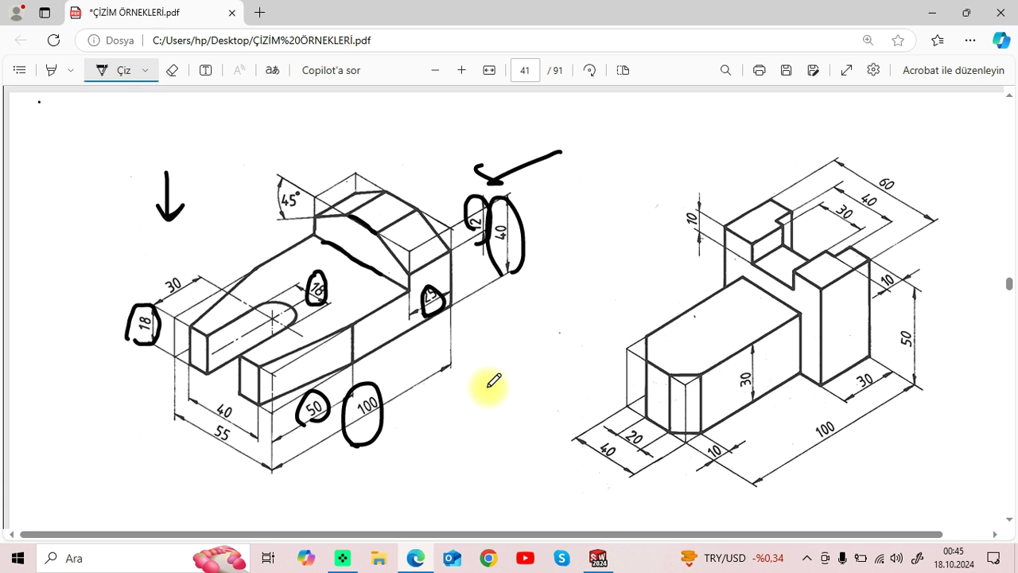
pyautogui.click(606, 562)
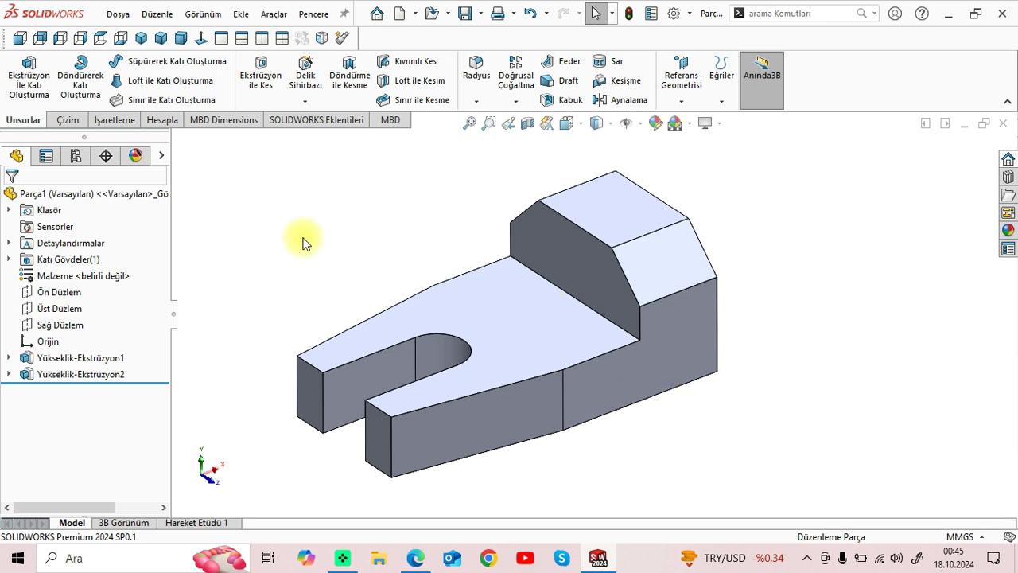
pyautogui.hotkey('ctrl', 's')
pyautogui.scroll(-3, 254, 172)
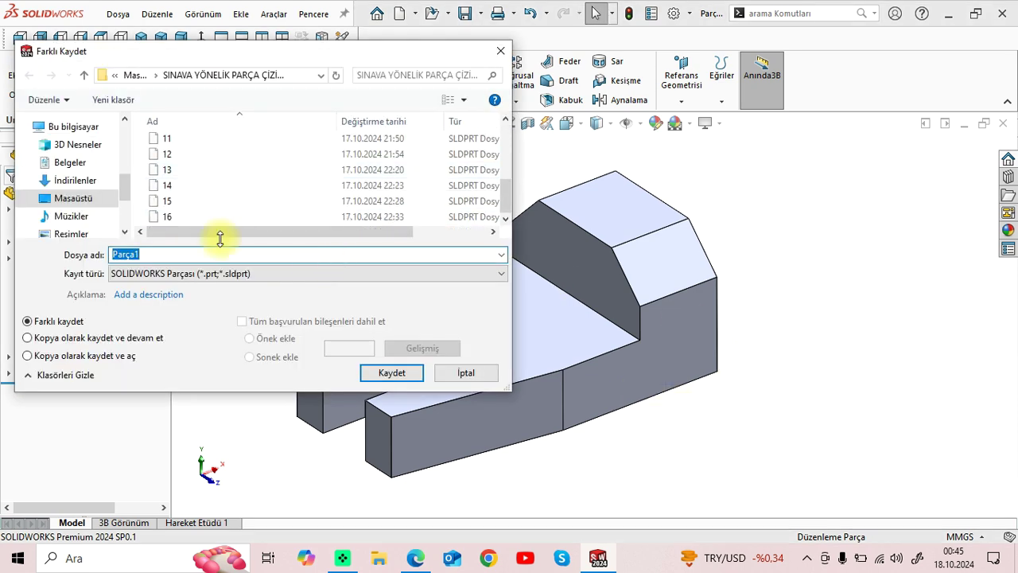
# Step: Save the part with the file name 17 and orbit to look it over
pyautogui.write('17')
pyautogui.press('Return')
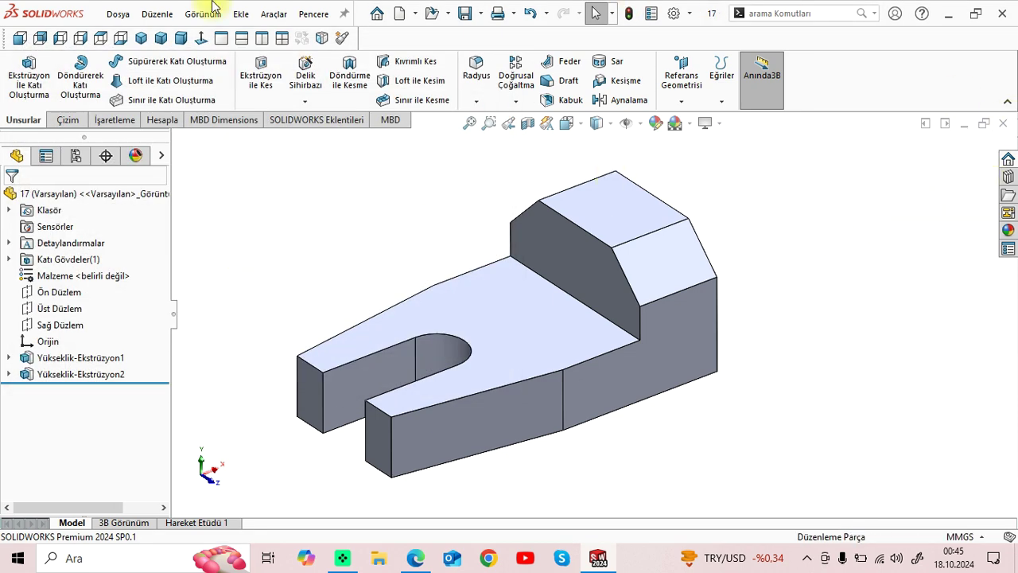
pyautogui.moveTo(605, 382)
pyautogui.mouseDown(button='middle')
pyautogui.moveTo(655, 413)
pyautogui.moveTo(723, 305)
pyautogui.moveTo(719, 414)
pyautogui.moveTo(718, 363)
pyautogui.moveTo(691, 316)
pyautogui.mouseUp(button='middle')
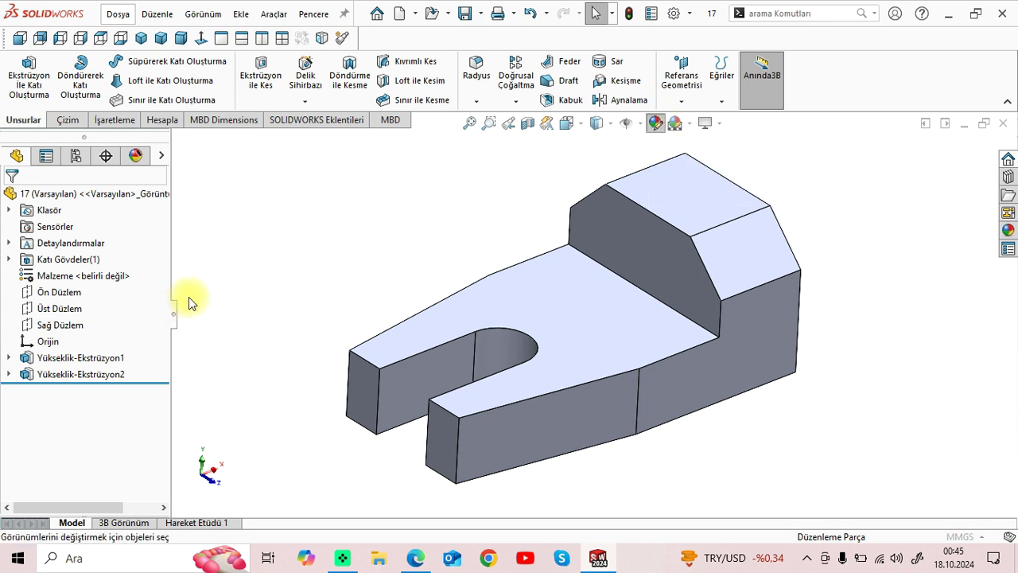
# Step: Colour the whole solid body cyan (RGB 0, 245, 231) by picking blue and adding green
pyautogui.click(53, 265)
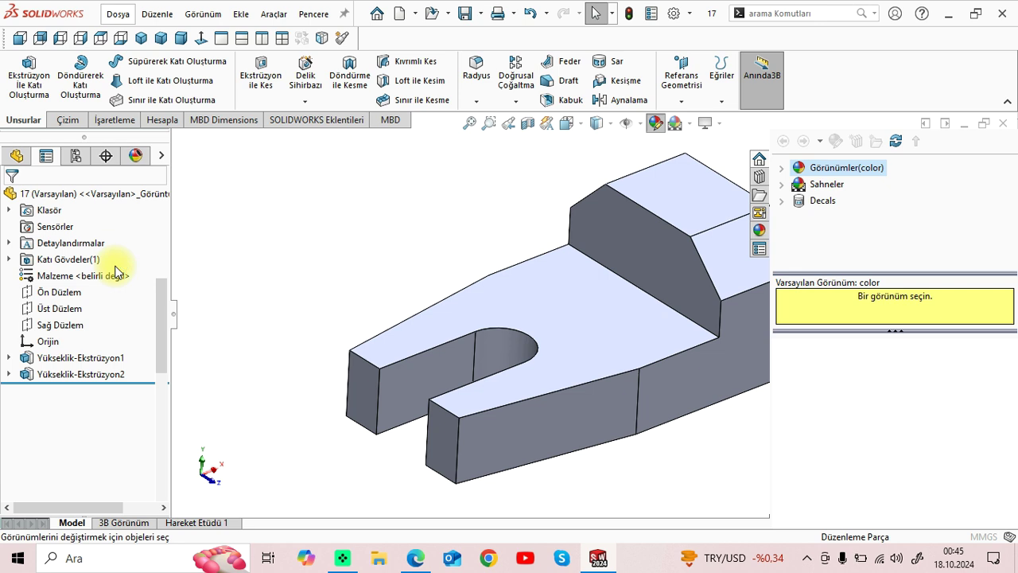
pyautogui.moveTo(164, 288); pyautogui.dragTo(163, 365)
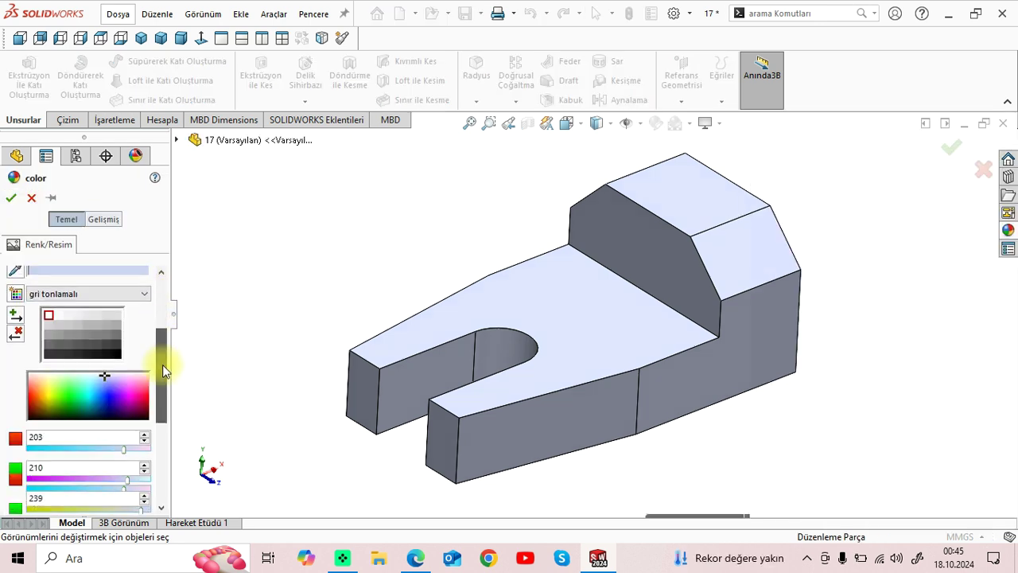
pyautogui.click(109, 399)
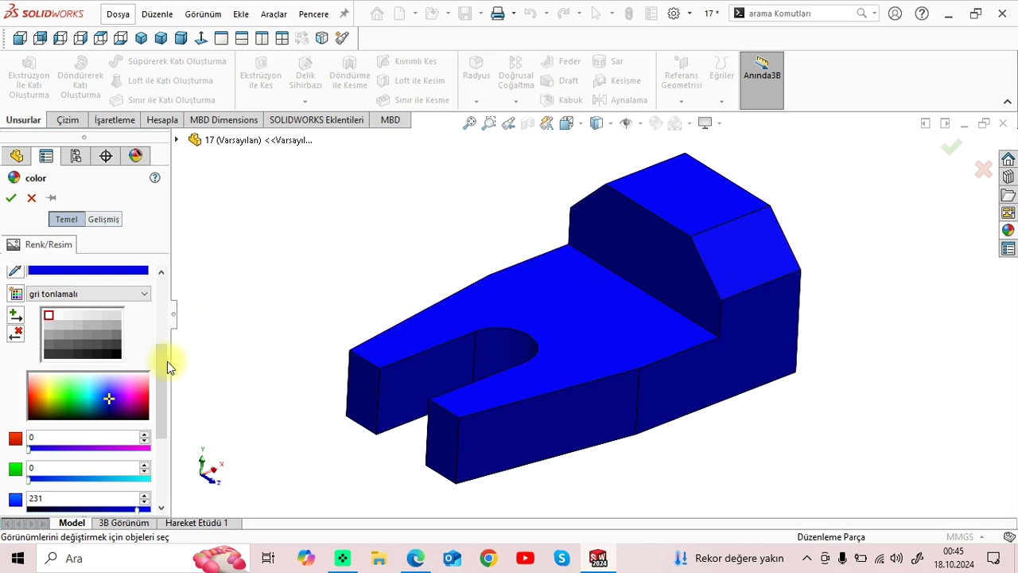
pyautogui.moveTo(166, 358); pyautogui.dragTo(162, 380)
pyautogui.moveTo(33, 427); pyautogui.dragTo(141, 423)
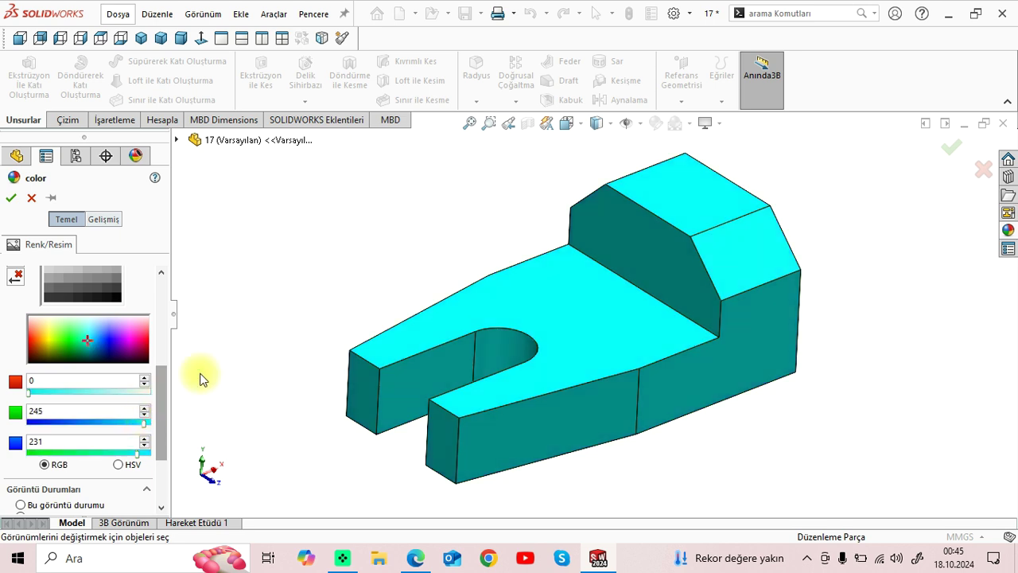
pyautogui.click(11, 199)
pyautogui.moveTo(560, 348); pyautogui.dragTo(559, 345, button='middle')
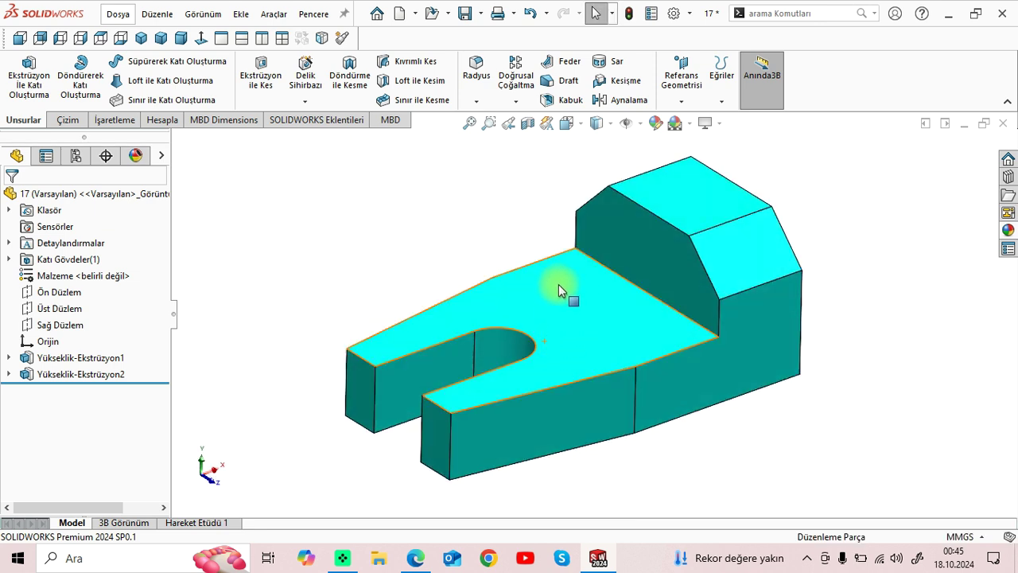
pyautogui.moveTo(532, 316)
pyautogui.mouseDown(button='middle')
pyautogui.moveTo(539, 332)
pyautogui.moveTo(549, 326)
pyautogui.mouseUp(button='middle')
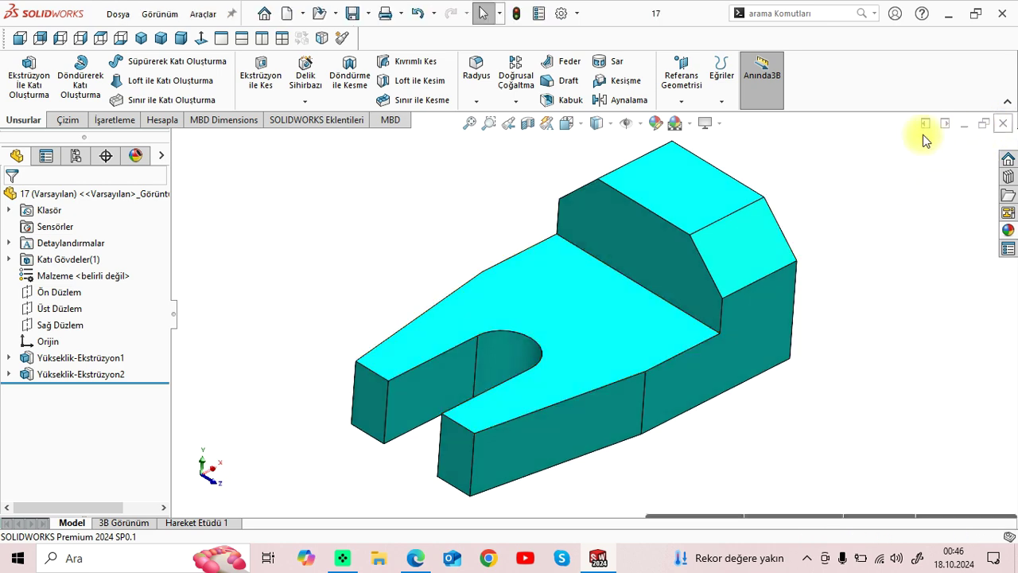
# Step: Close part 17, create new part Parça2, and give it a plain white scene
pyautogui.hotkey('ctrl', 'w')
pyautogui.click(111, 14)
pyautogui.click(135, 37)
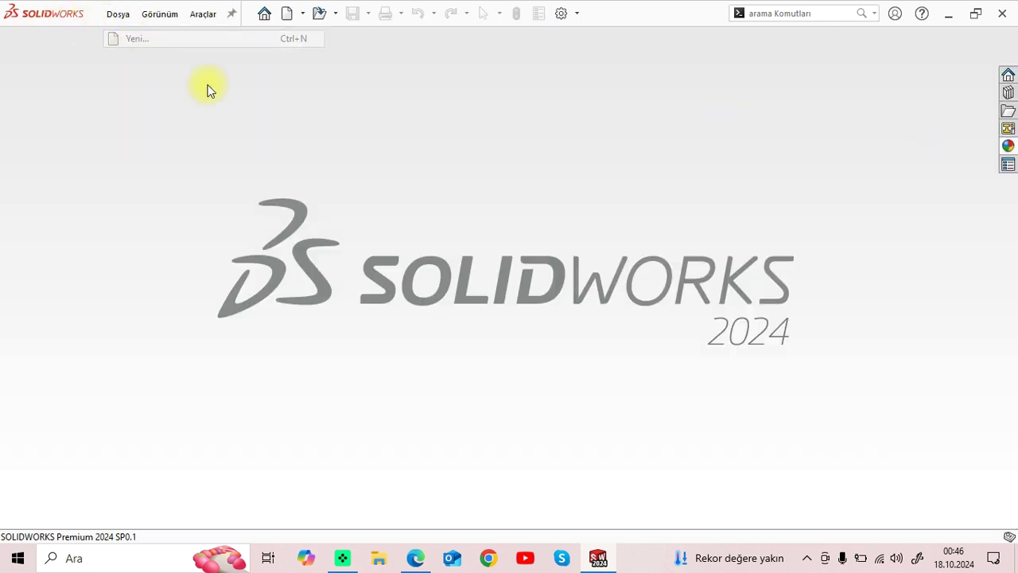
pyautogui.doubleClick(313, 217)
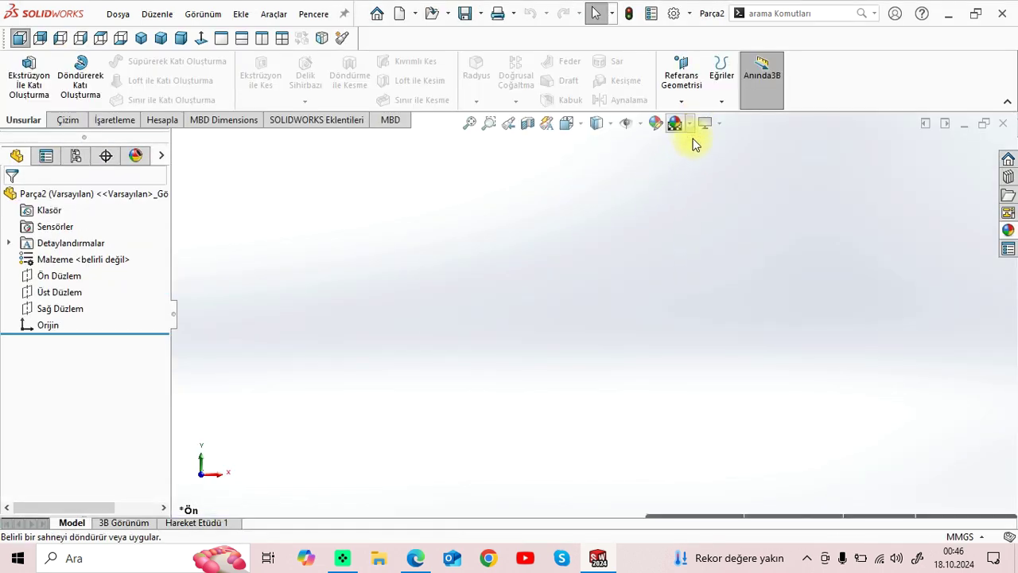
pyautogui.click(689, 124)
pyautogui.click(697, 165)
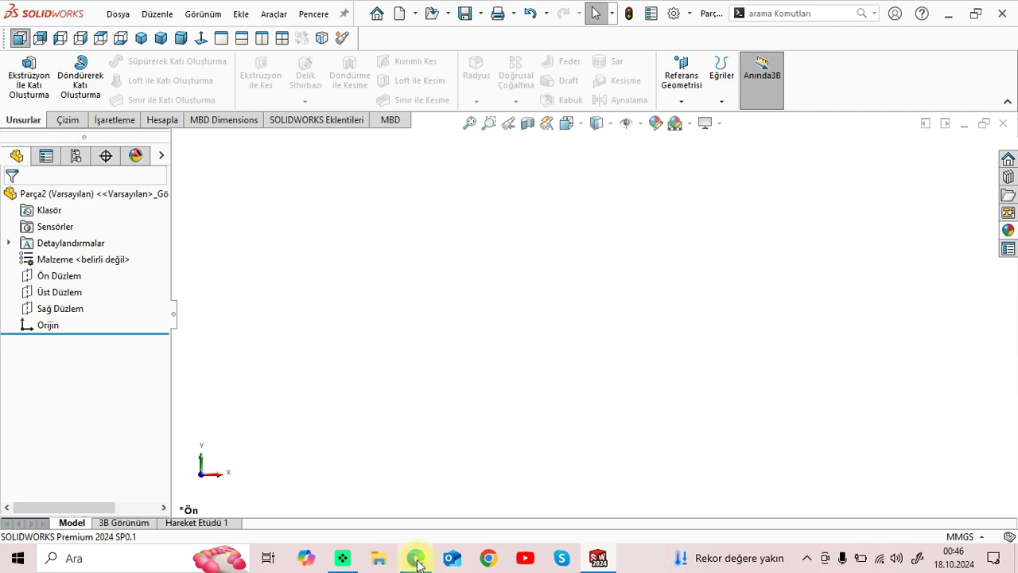
# Step: Ink an arrow on PDF page 41 pointing at the right-hand block drawing
pyautogui.click(416, 559)
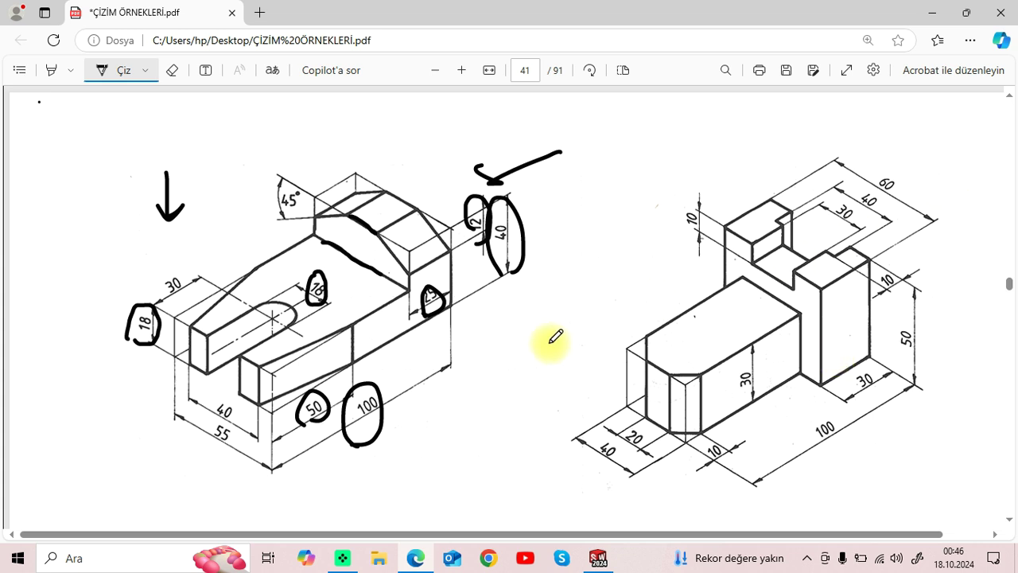
pyautogui.scroll(-2, 597, 310)
pyautogui.scroll(2, 580, 295)
pyautogui.moveTo(587, 302); pyautogui.dragTo(646, 270)
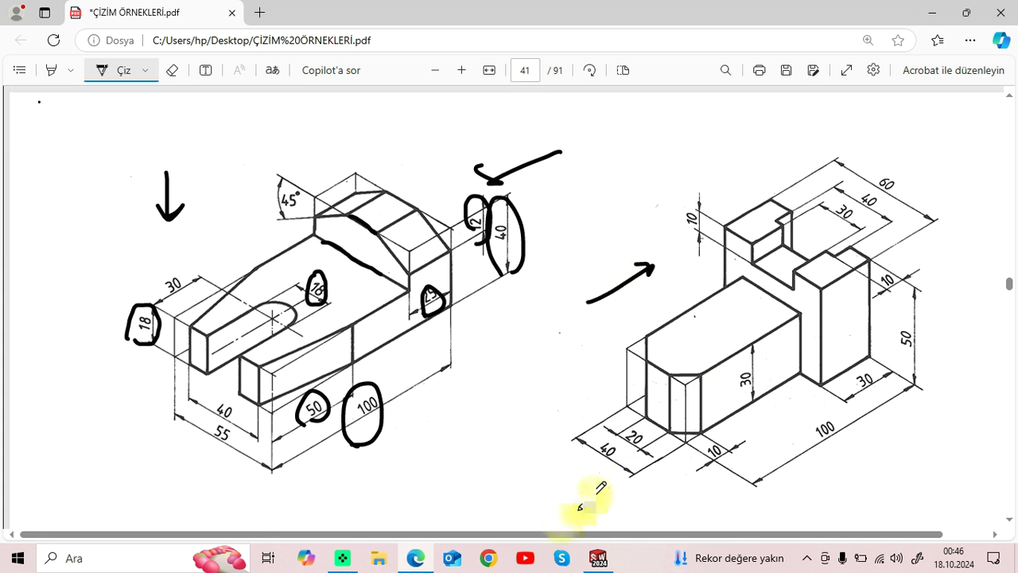
pyautogui.click(600, 555)
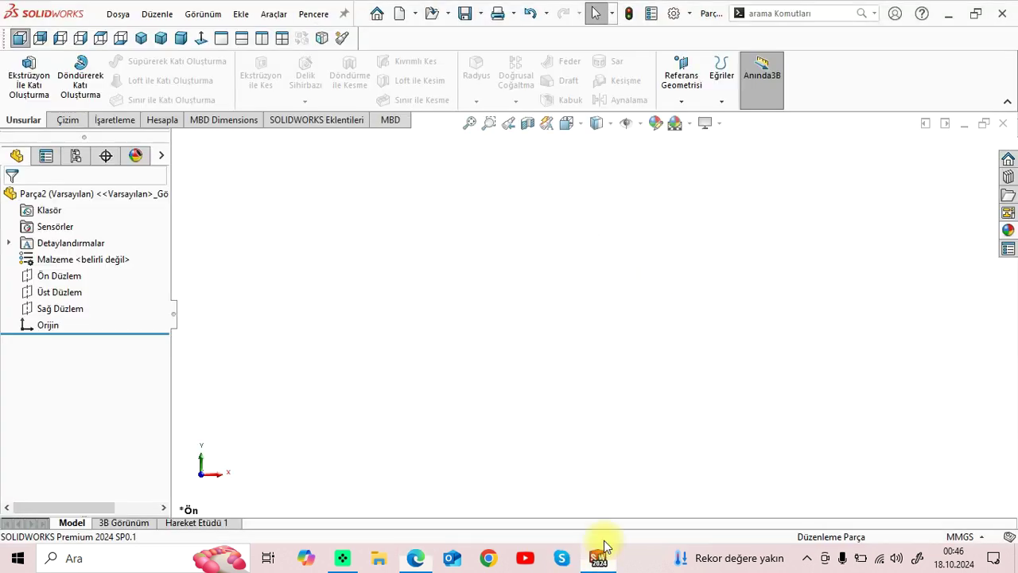
# Step: Start a sketch on Ön Düzlem with a vertical centerline rising from the origin
pyautogui.click(48, 275)
pyautogui.click(62, 250)
pyautogui.click(122, 61)
pyautogui.click(133, 79)
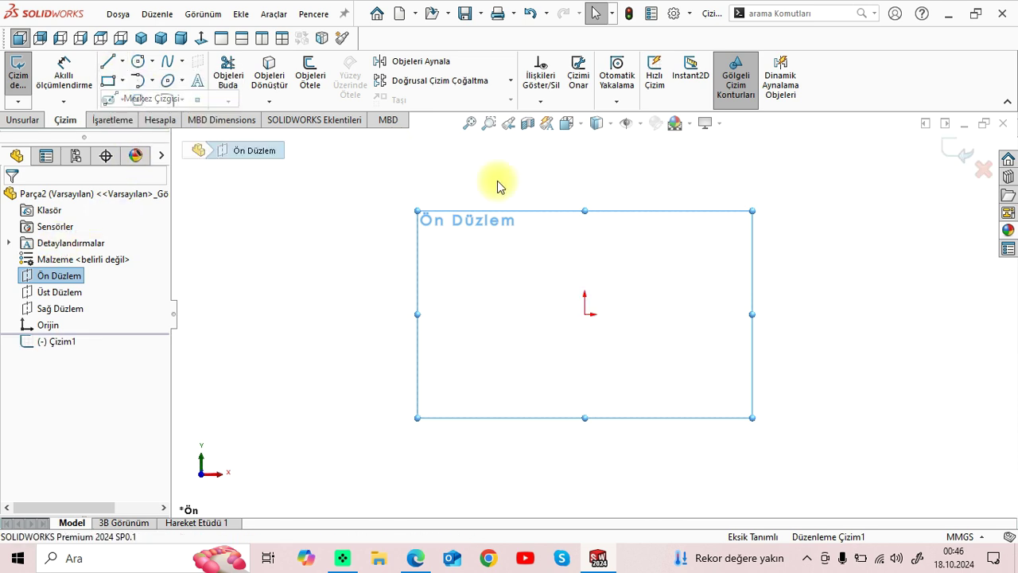
pyautogui.click(586, 312)
pyautogui.click(585, 172)
pyautogui.rightClick(398, 229)
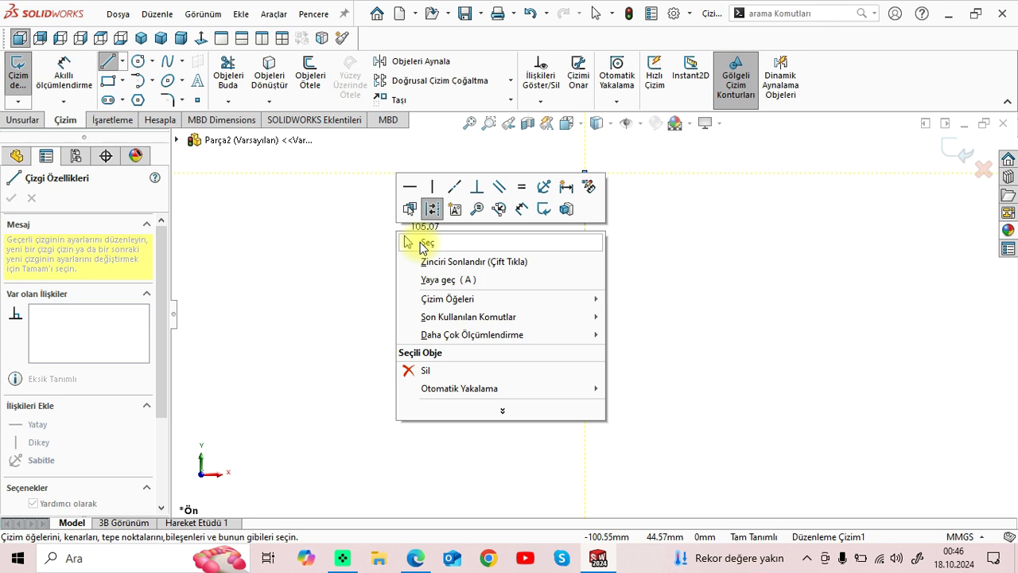
pyautogui.click(424, 242)
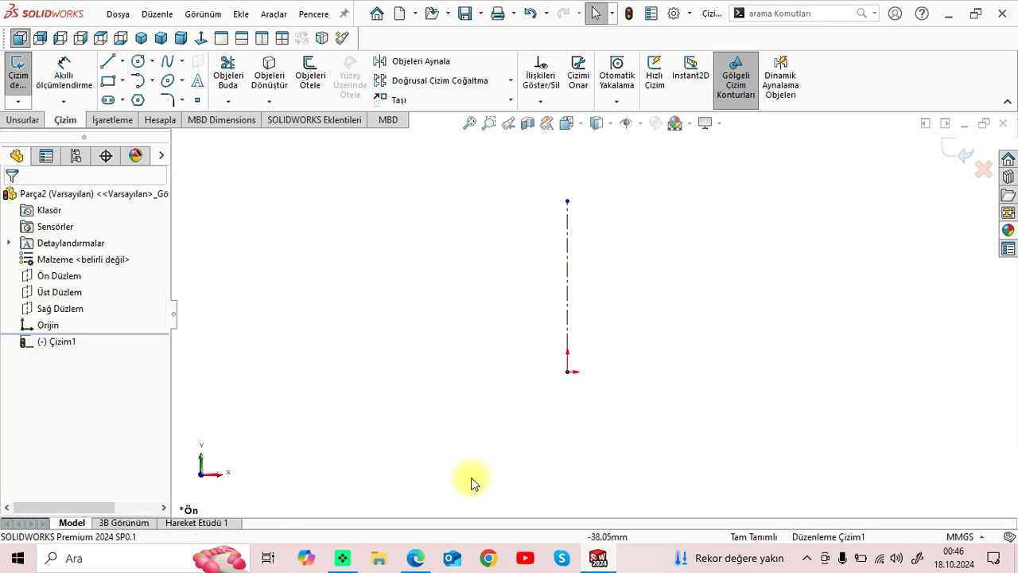
# Step: Draw a midpoint base line symmetric about the origin
pyautogui.click(415, 560)
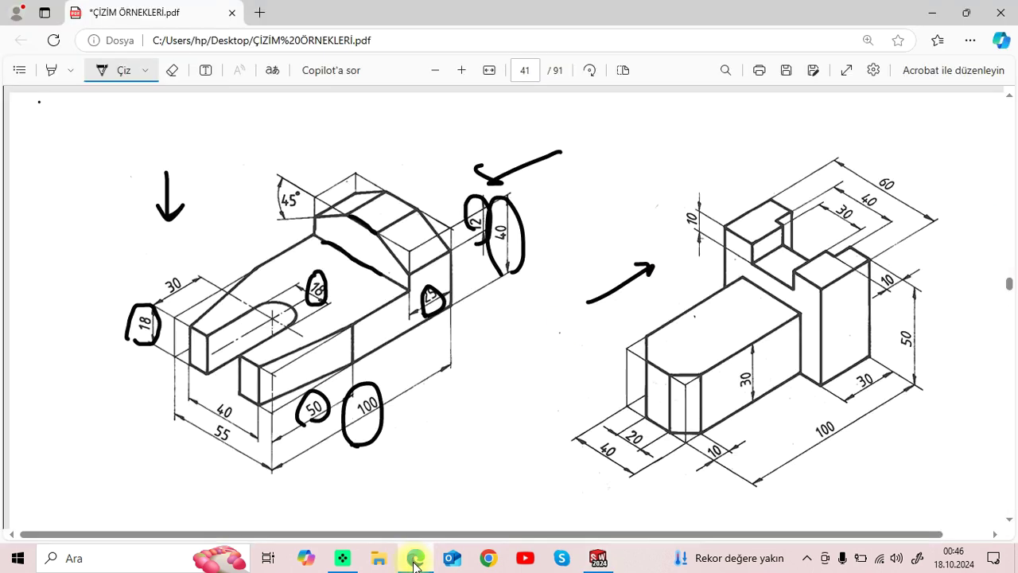
pyautogui.click(597, 559)
pyautogui.click(122, 61)
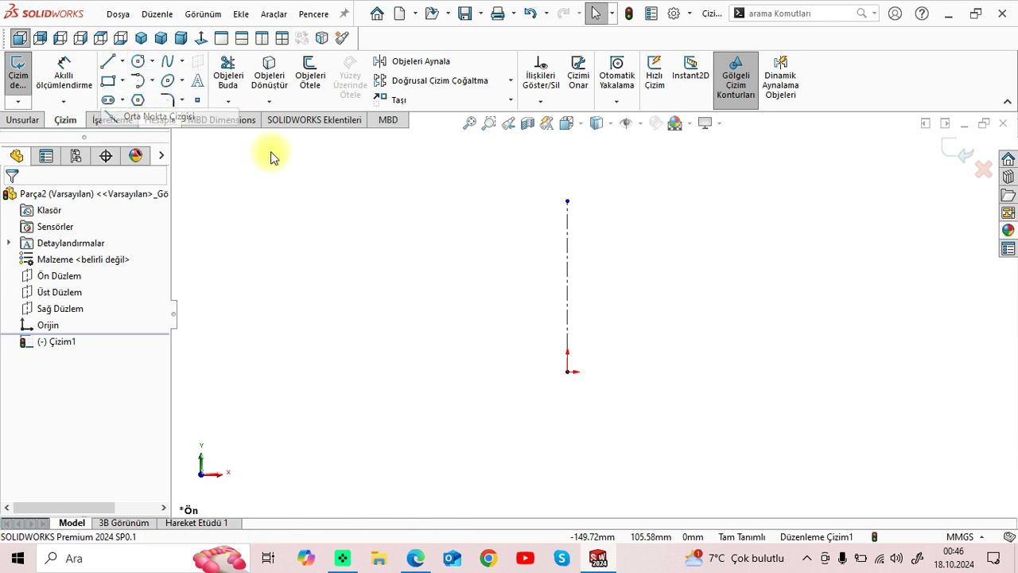
pyautogui.click(567, 372)
pyautogui.click(677, 372)
pyautogui.rightClick(426, 275)
pyautogui.click(443, 278)
# Step: Draw the left side of the outline straight up from the base line's left end
pyautogui.click(495, 391)
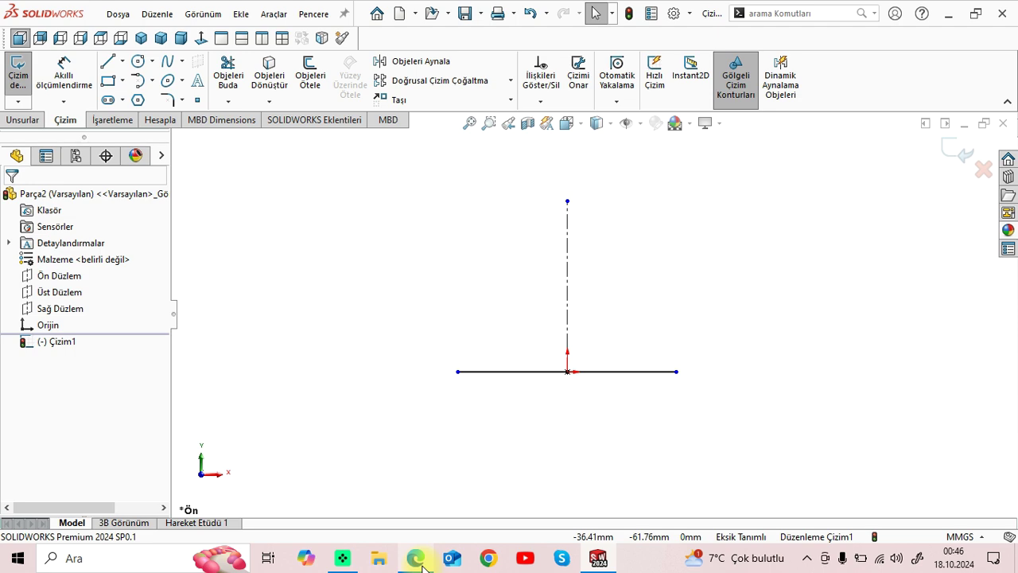
pyautogui.click(415, 559)
pyautogui.click(598, 558)
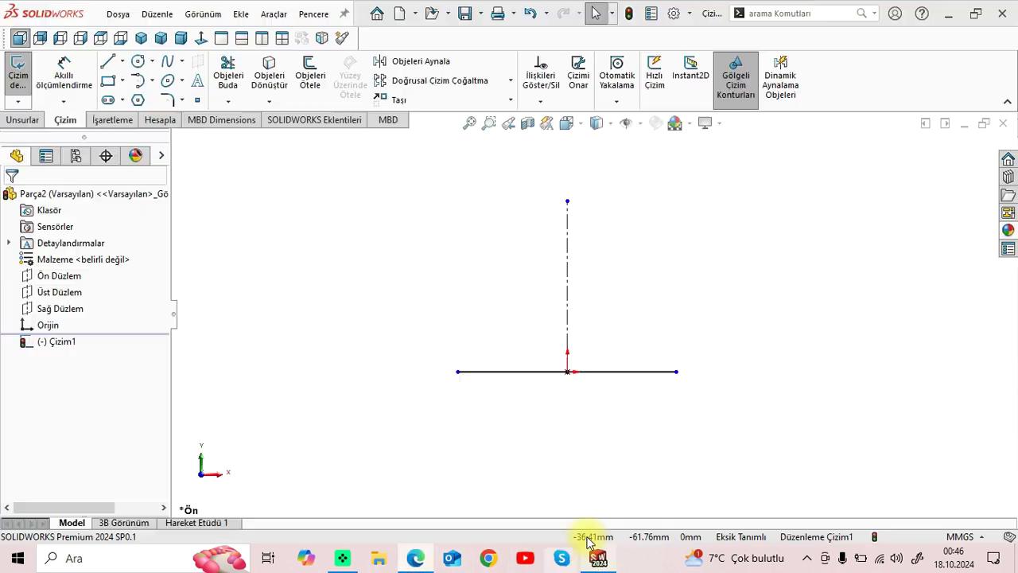
pyautogui.click(112, 66)
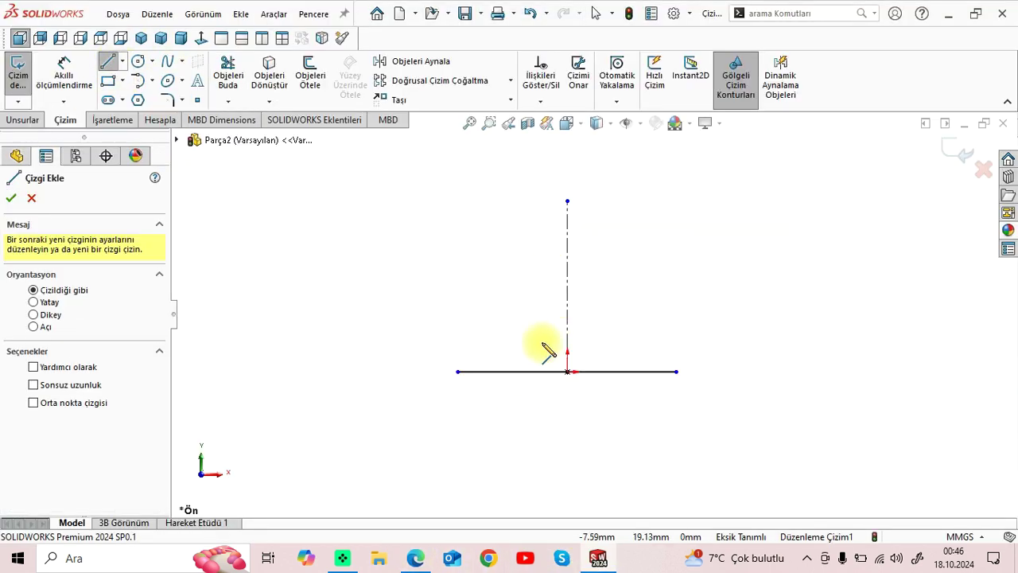
pyautogui.click(458, 371)
pyautogui.click(458, 235)
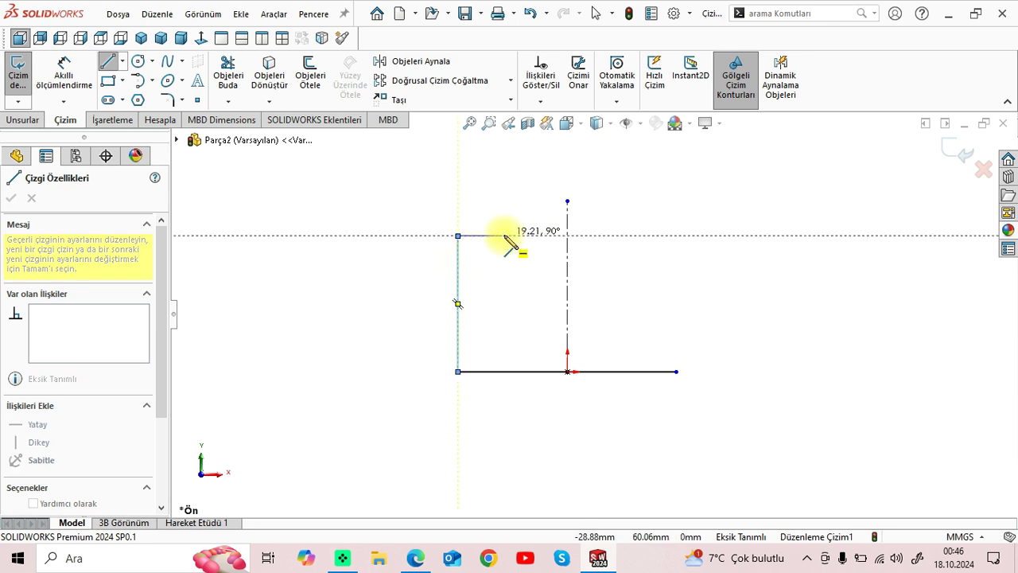
pyautogui.click(416, 559)
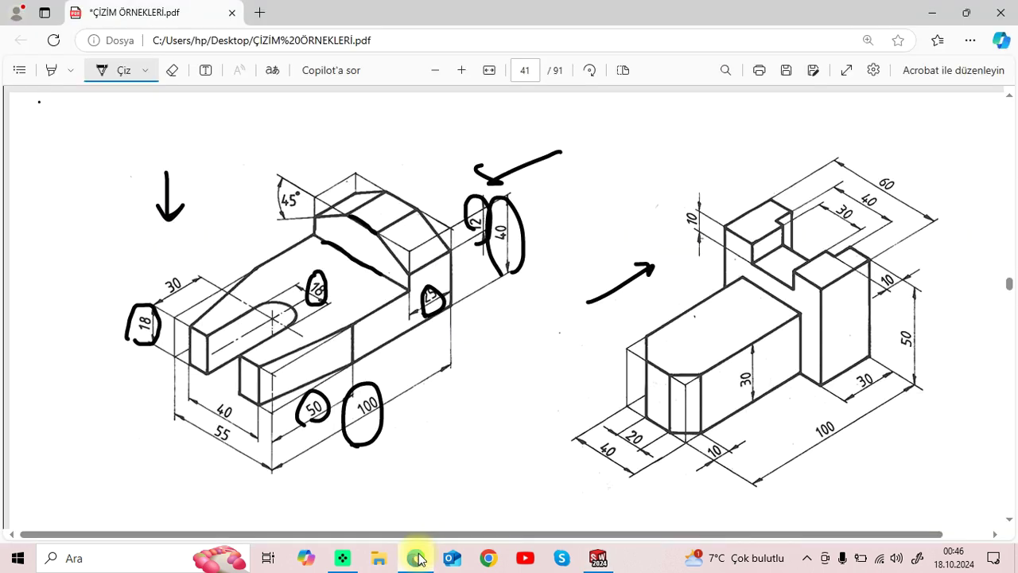
pyautogui.click(593, 561)
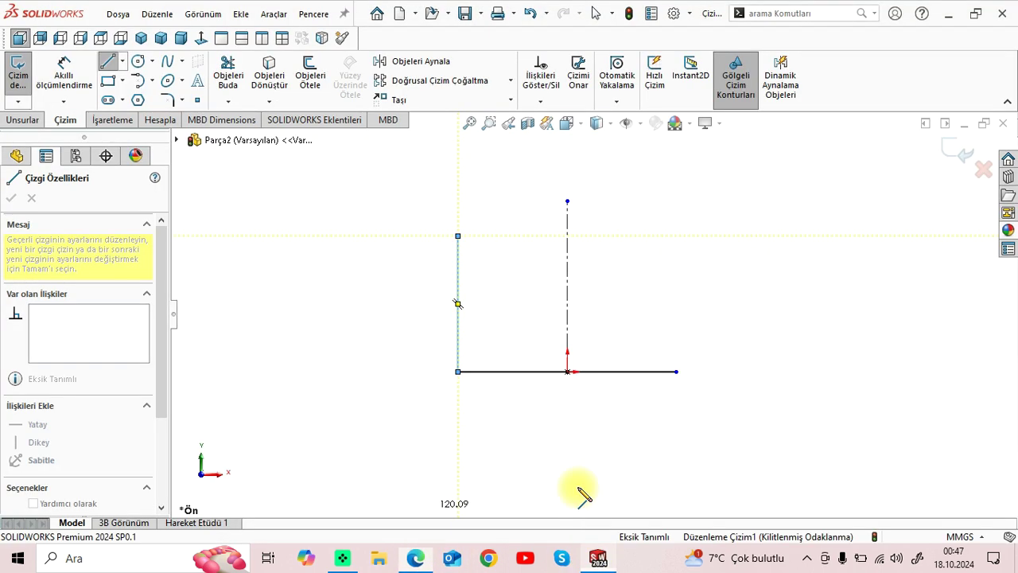
# Step: Add the top edge and a notch down to the centerline, then raise the notch corner to deepen it
pyautogui.click(518, 236)
pyautogui.click(567, 267)
pyautogui.rightClick(422, 196)
pyautogui.click(422, 195)
pyautogui.click(518, 235)
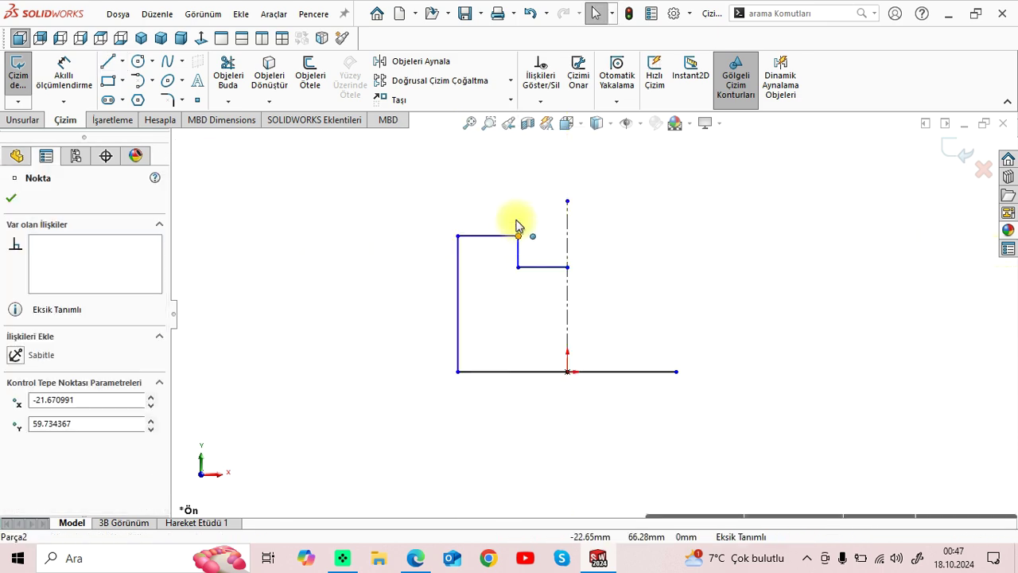
pyautogui.moveTo(517, 222); pyautogui.dragTo(515, 201)
pyautogui.click(609, 263)
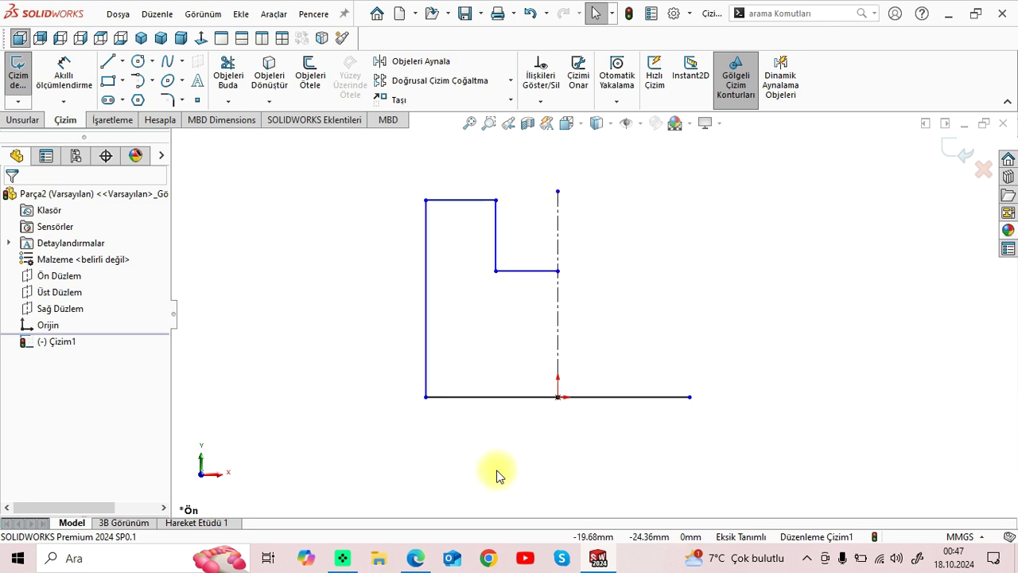
pyautogui.click(426, 561)
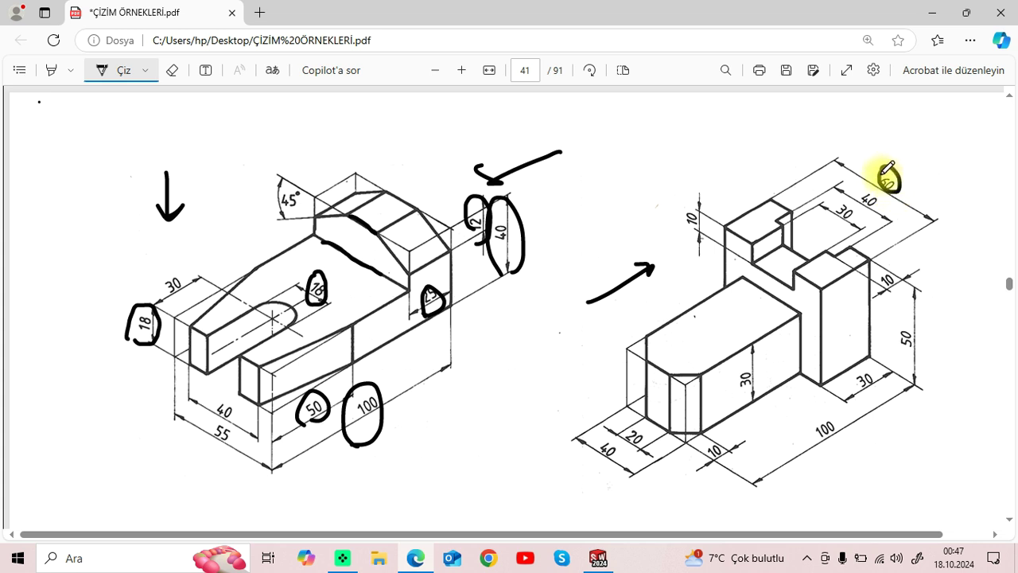
# Step: Ink loops around the 60 and 10 dimensions on the right-hand PDF drawing in Edge
pyautogui.moveTo(878, 180); pyautogui.dragTo(881, 167)
pyautogui.moveTo(697, 235)
pyautogui.mouseDown()
pyautogui.moveTo(688, 193)
pyautogui.moveTo(696, 235)
pyautogui.mouseUp()
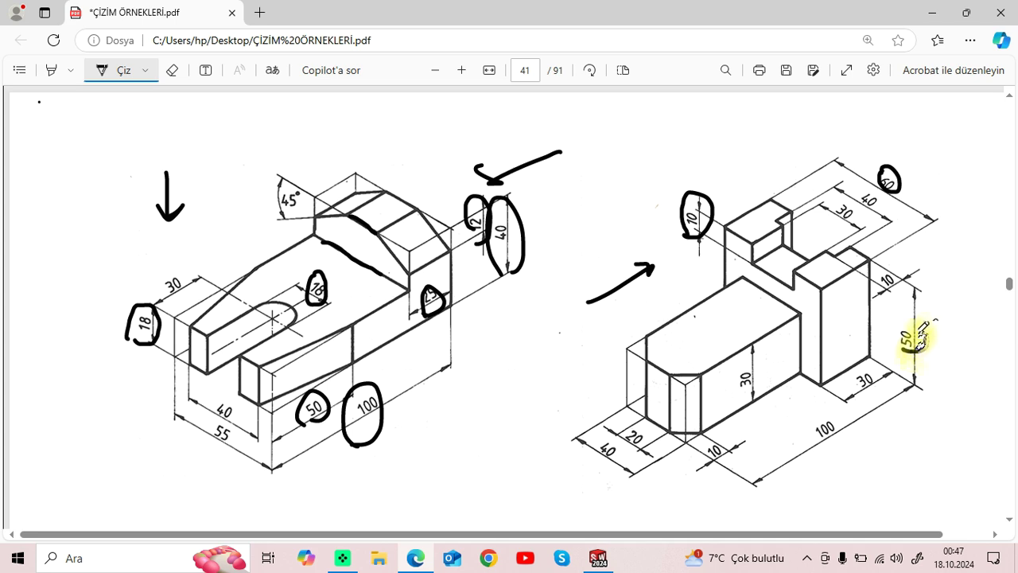
pyautogui.click(598, 559)
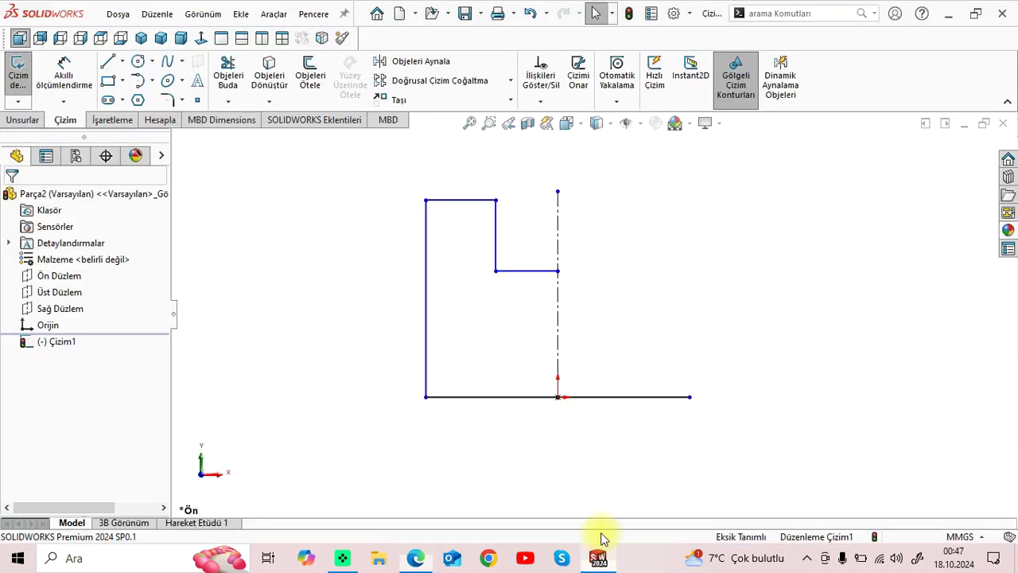
# Step: Dimension the sketch: 60 mm overall width, 10 mm notch depth and 50 mm left height
pyautogui.click(428, 254)
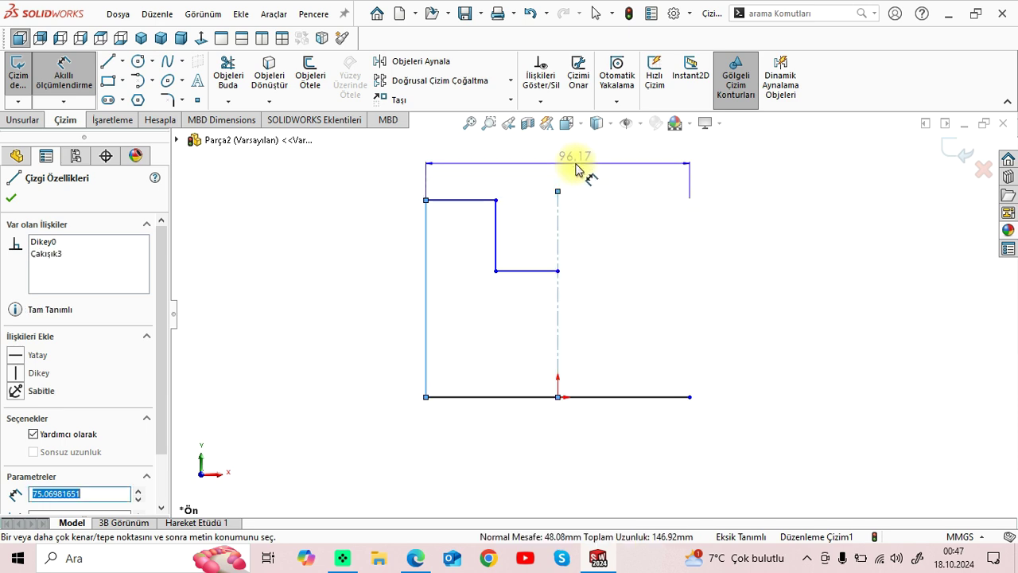
pyautogui.click(579, 169)
pyautogui.write('60')
pyautogui.press('Return')
pyautogui.click(495, 237)
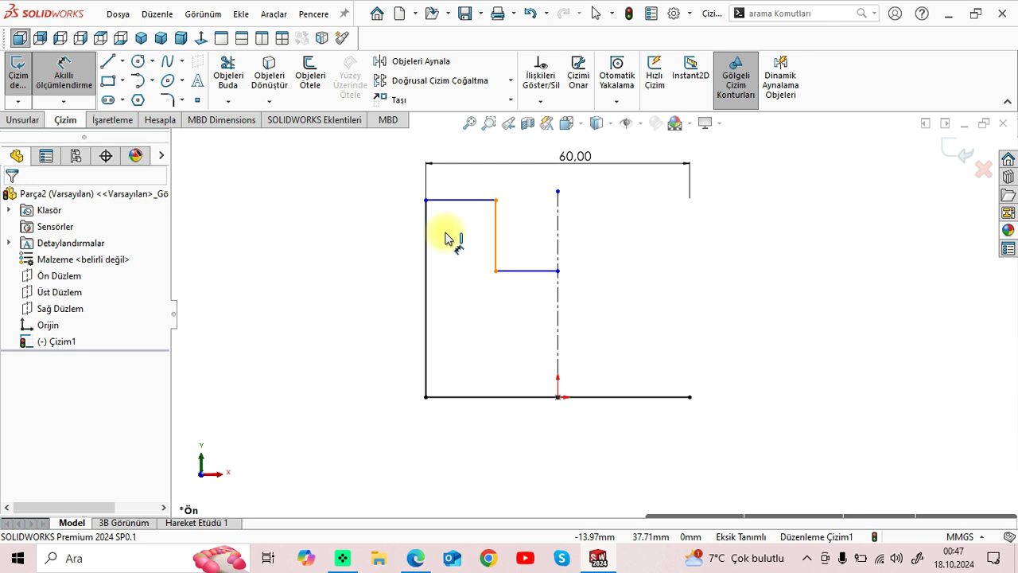
pyautogui.click(392, 236)
pyautogui.write('10')
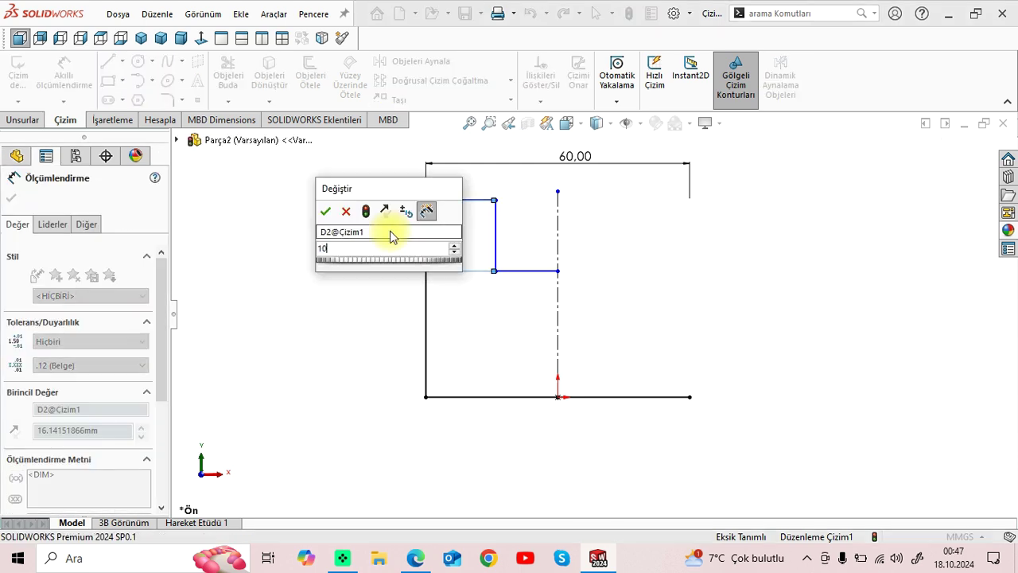
pyautogui.press('Return')
pyautogui.click(427, 320)
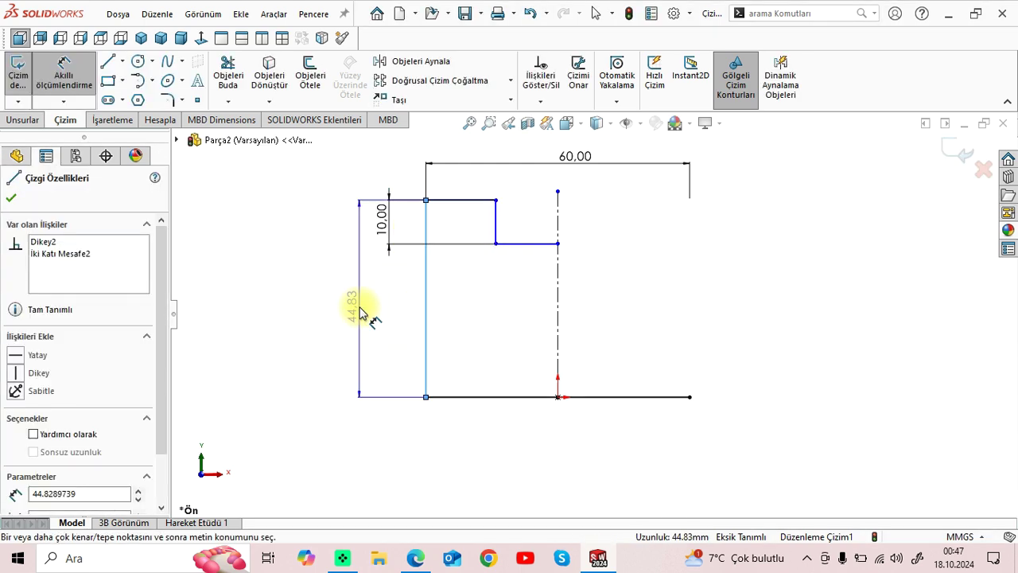
pyautogui.click(359, 309)
pyautogui.write('50')
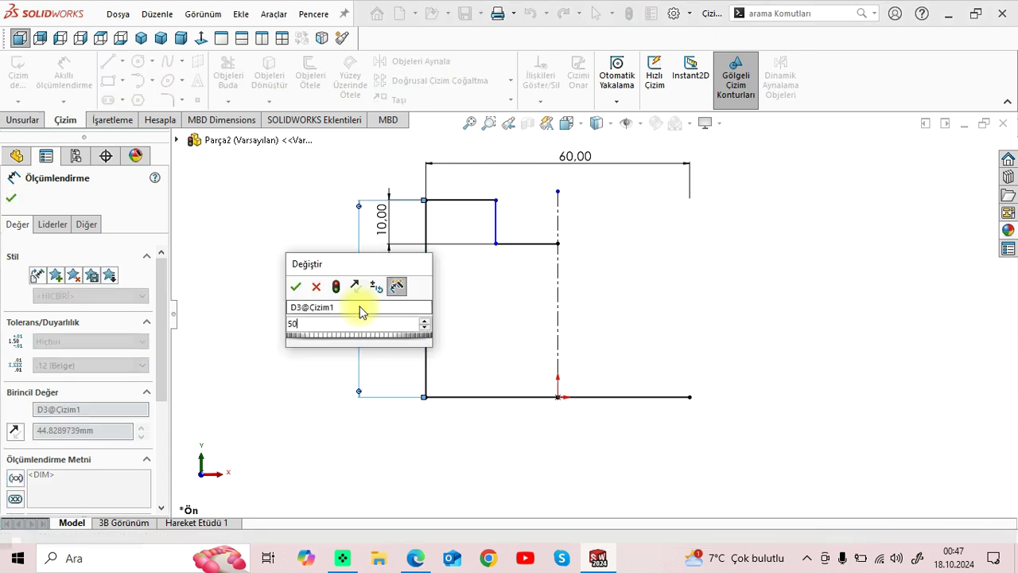
pyautogui.press('Return')
pyautogui.click(277, 335)
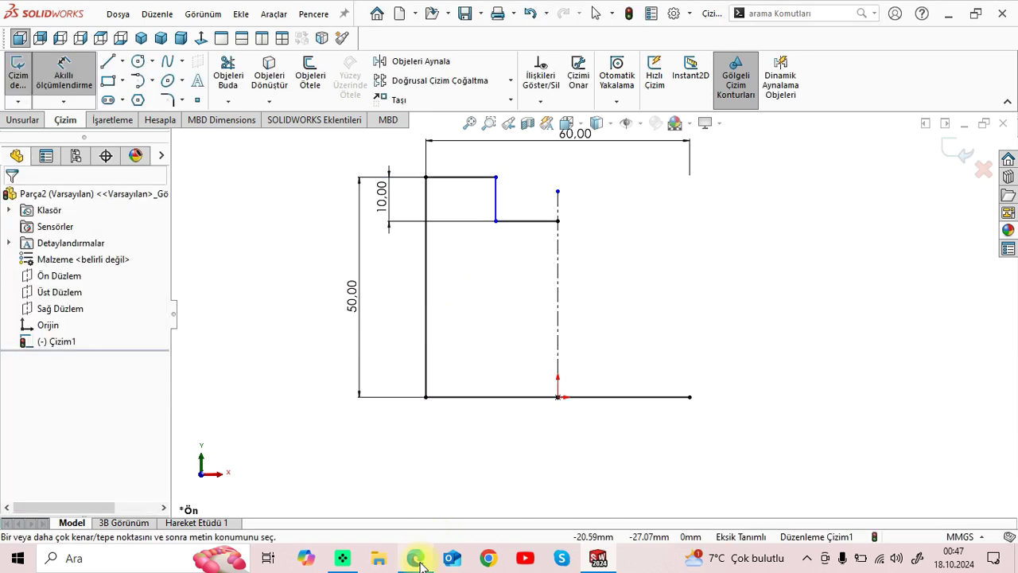
# Step: In the Edge PDF, erase the stray ink near the 30 dimension and mark it again
pyautogui.click(415, 557)
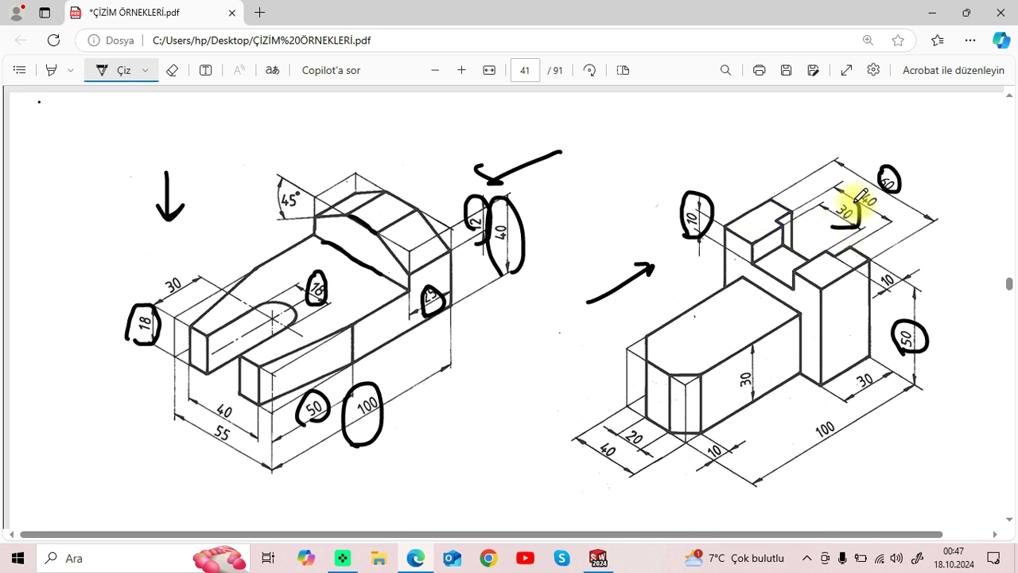
pyautogui.click(172, 71)
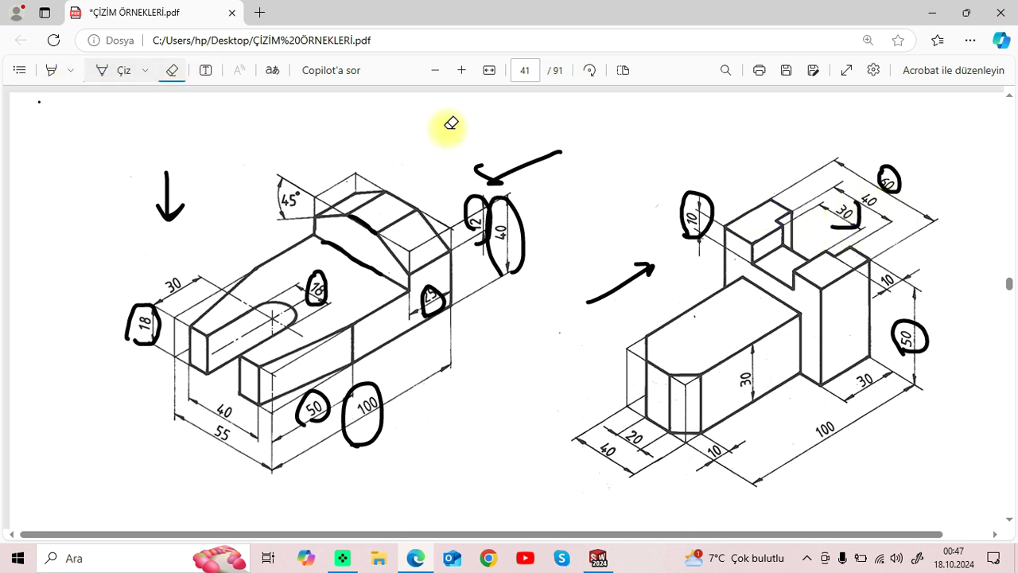
pyautogui.click(859, 215)
pyautogui.click(125, 71)
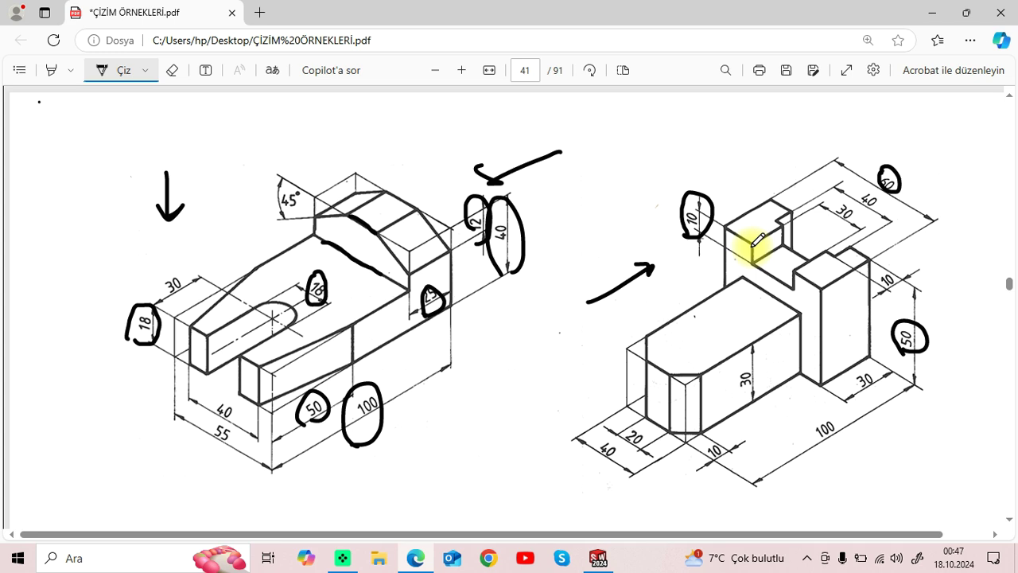
pyautogui.moveTo(753, 244); pyautogui.dragTo(819, 225)
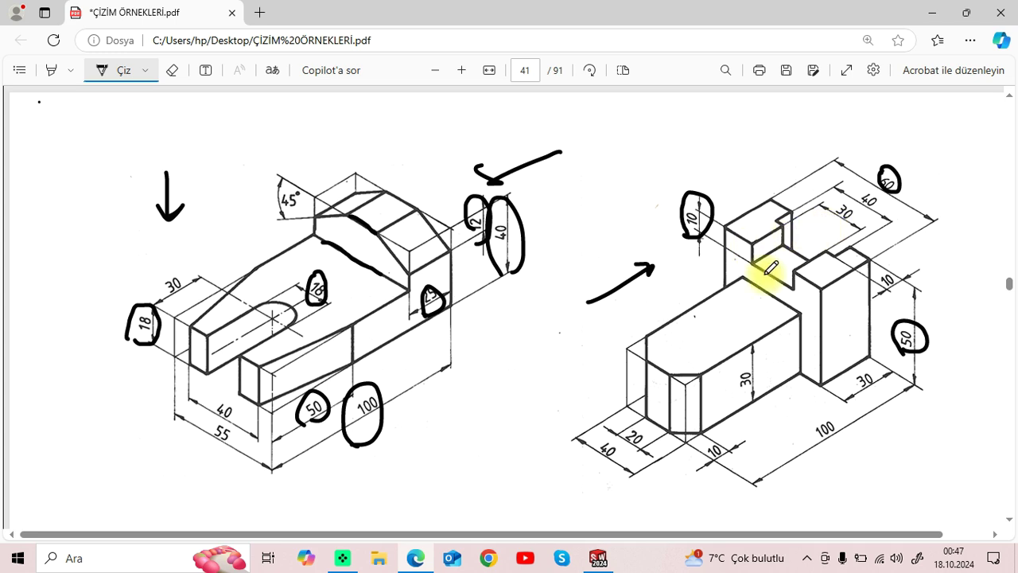
pyautogui.click(599, 560)
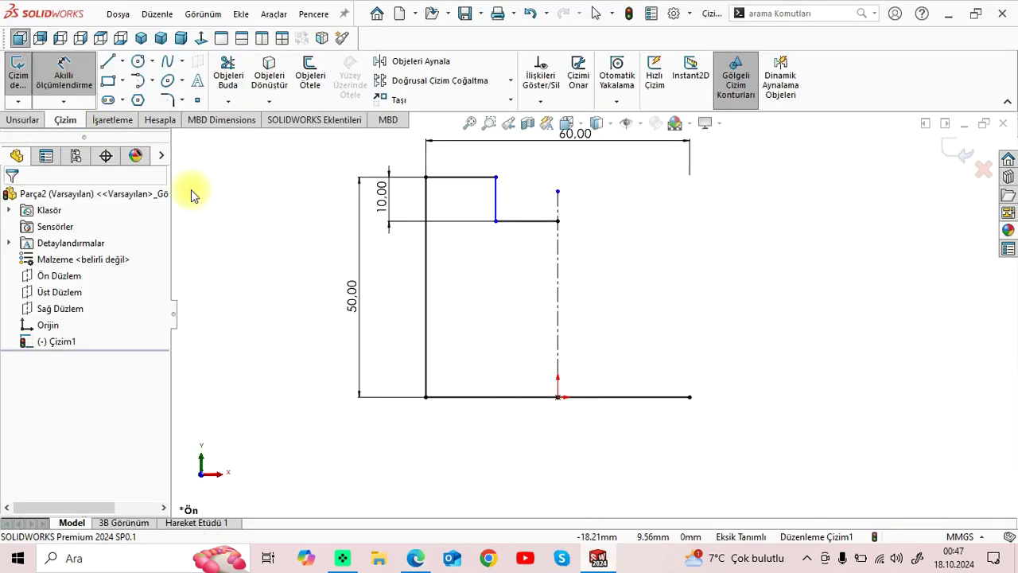
# Step: Dimension the notch line to the centreline as a 30 mm notch width
pyautogui.click(495, 199)
pyautogui.click(556, 211)
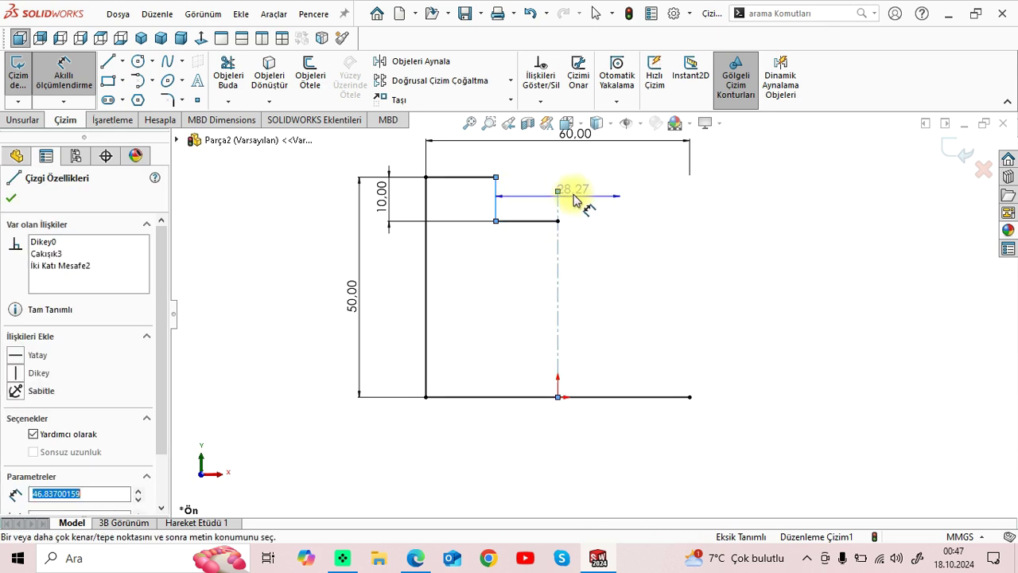
pyautogui.click(584, 189)
pyautogui.write('30')
pyautogui.press('Return')
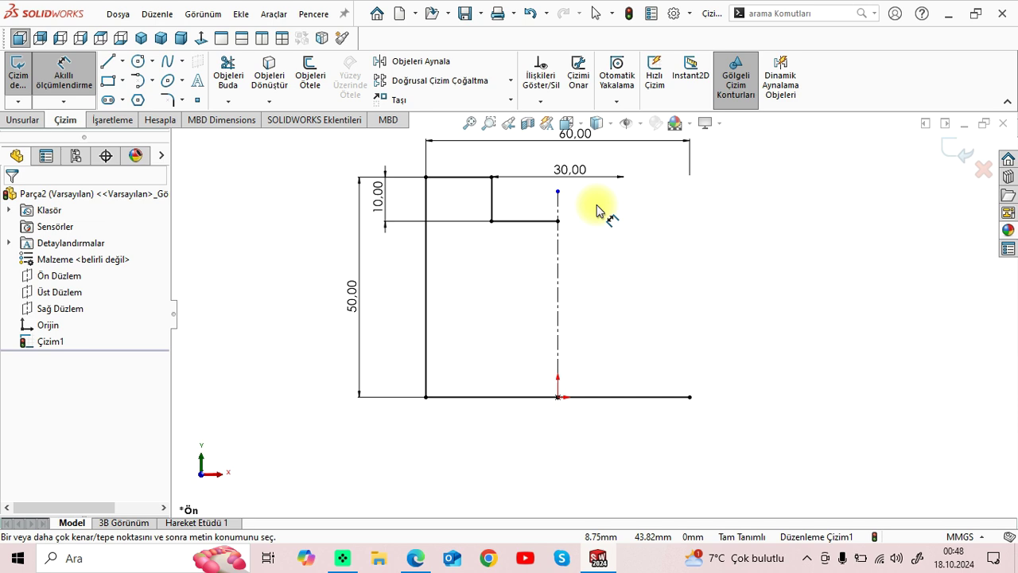
# Step: Mirror the half profile about the centreline and view the sketch isometrically
pyautogui.press('Escape')
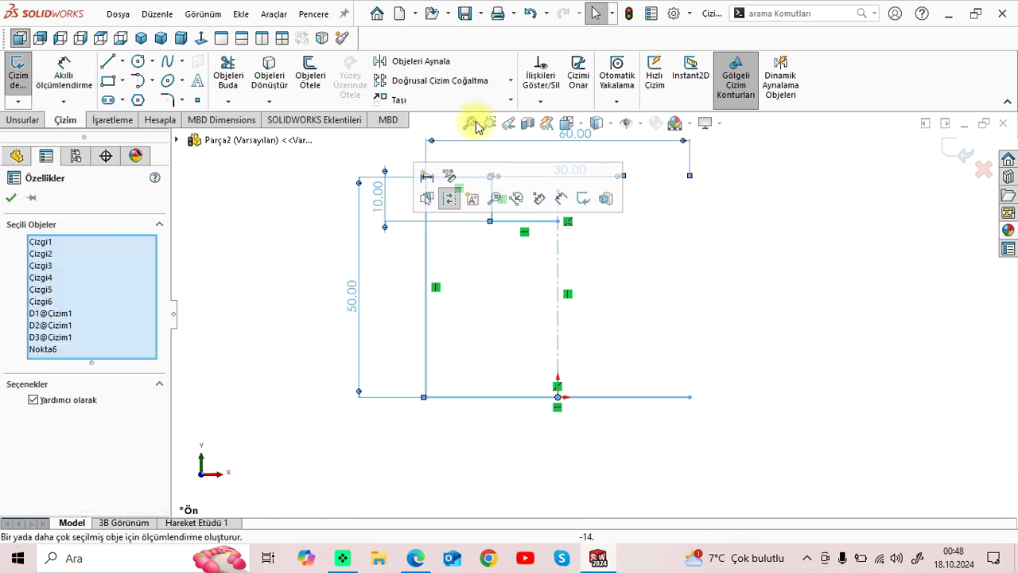
pyautogui.click(420, 63)
pyautogui.click(564, 316)
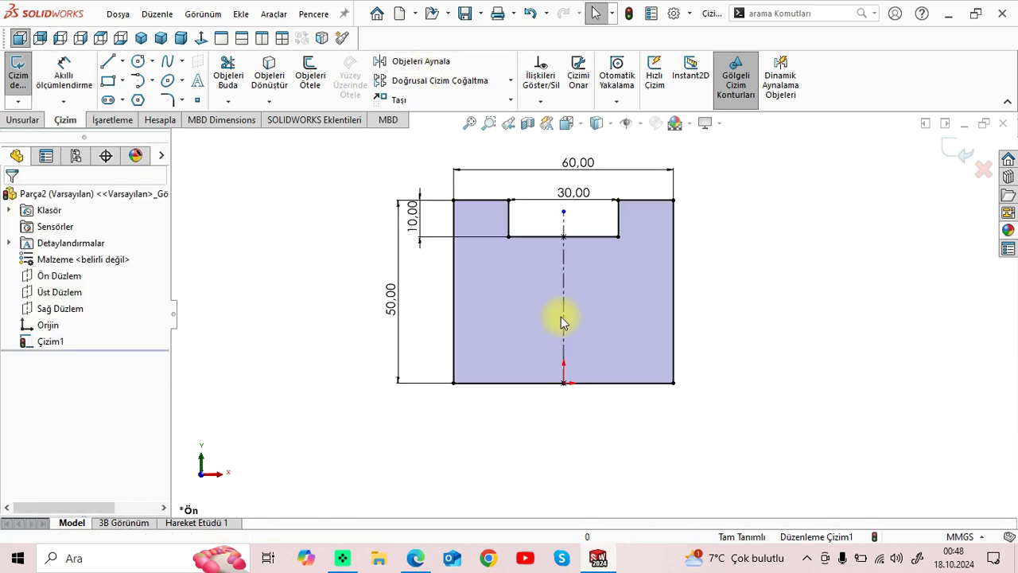
pyautogui.click(141, 38)
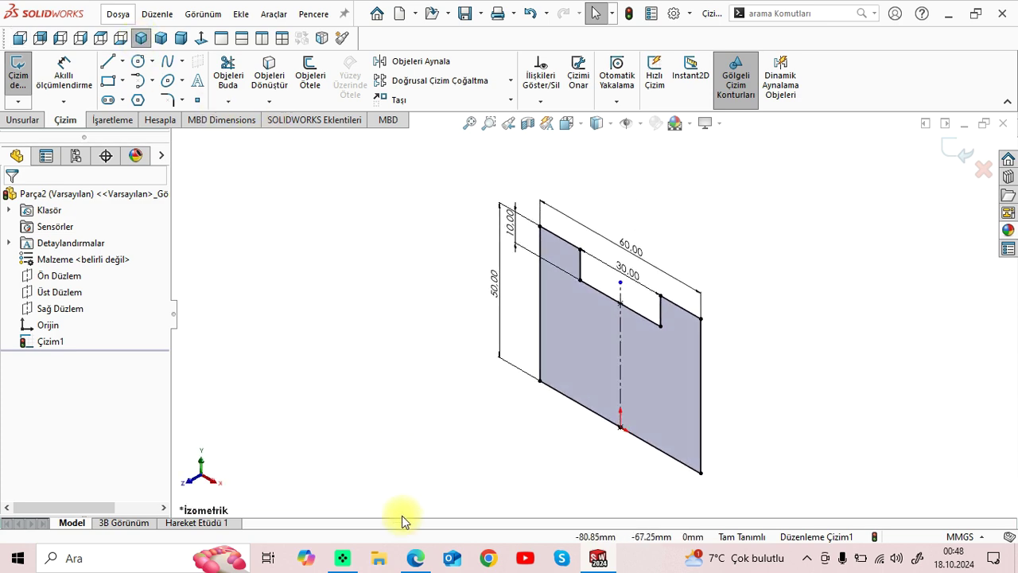
pyautogui.click(412, 559)
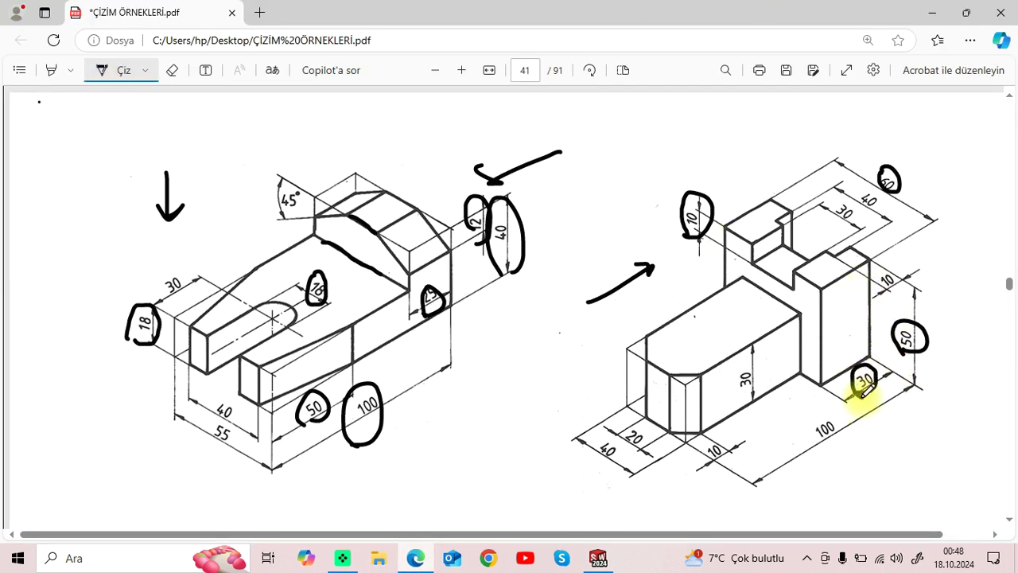
pyautogui.click(597, 560)
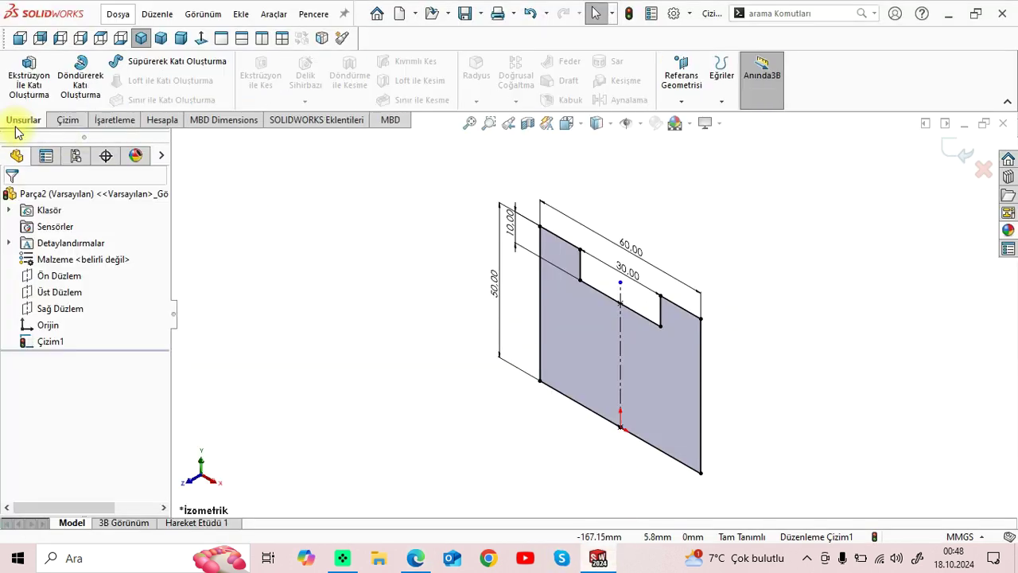
# Step: Extrude the notched sketch into a solid in the reversed direction, 30 mm deep
pyautogui.click(25, 70)
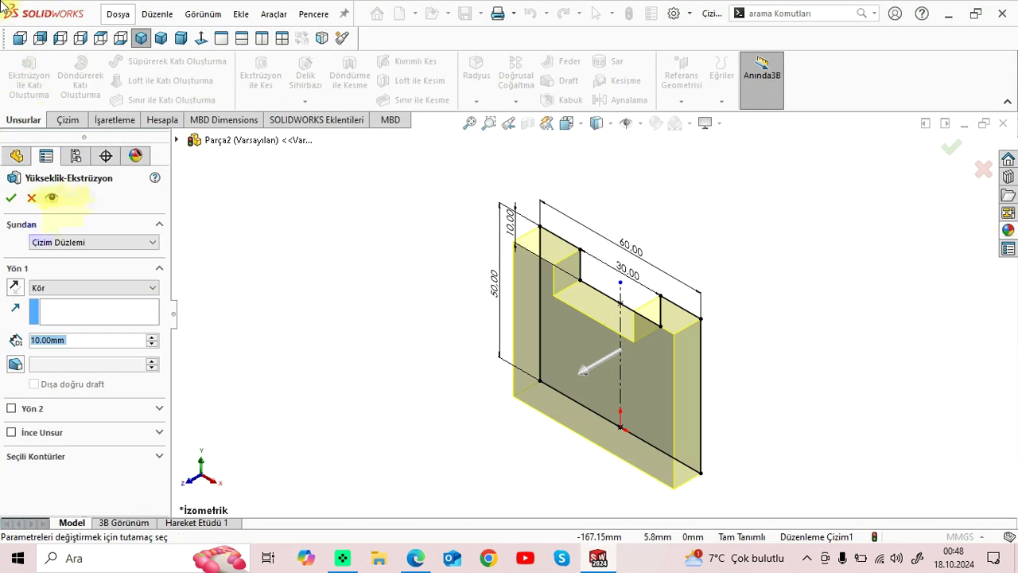
pyautogui.click(14, 286)
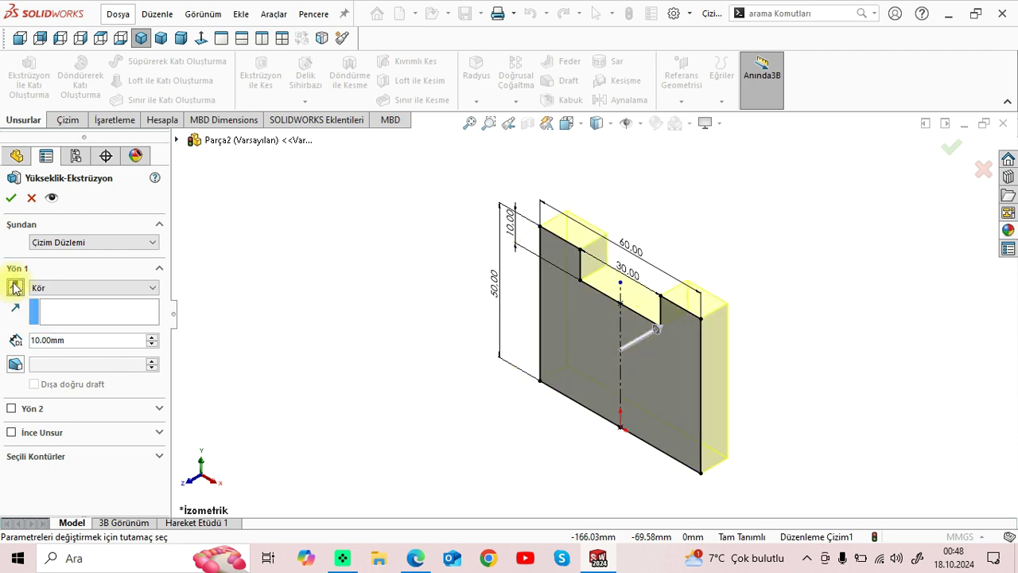
pyautogui.click(72, 340)
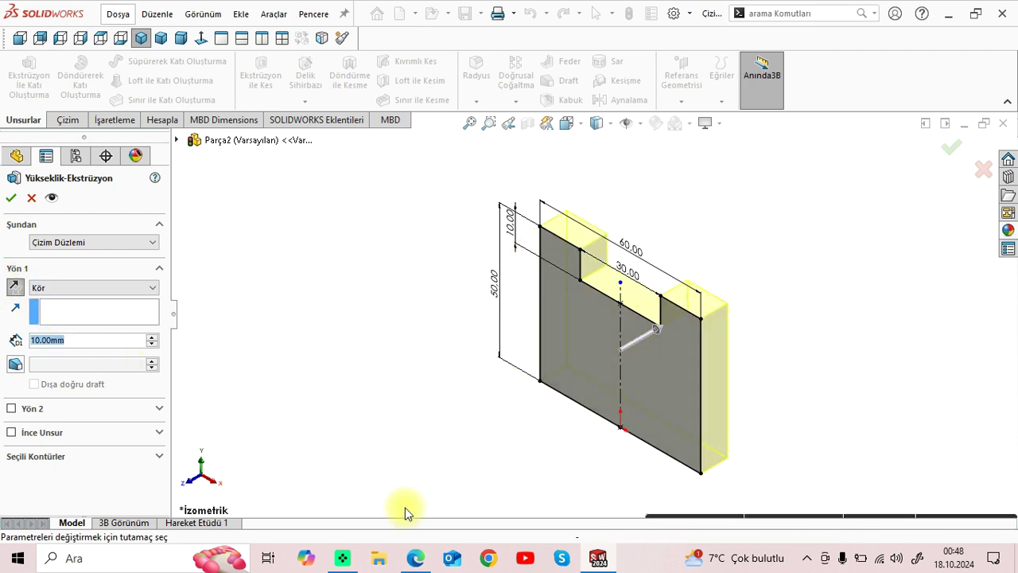
pyautogui.click(416, 558)
pyautogui.click(597, 558)
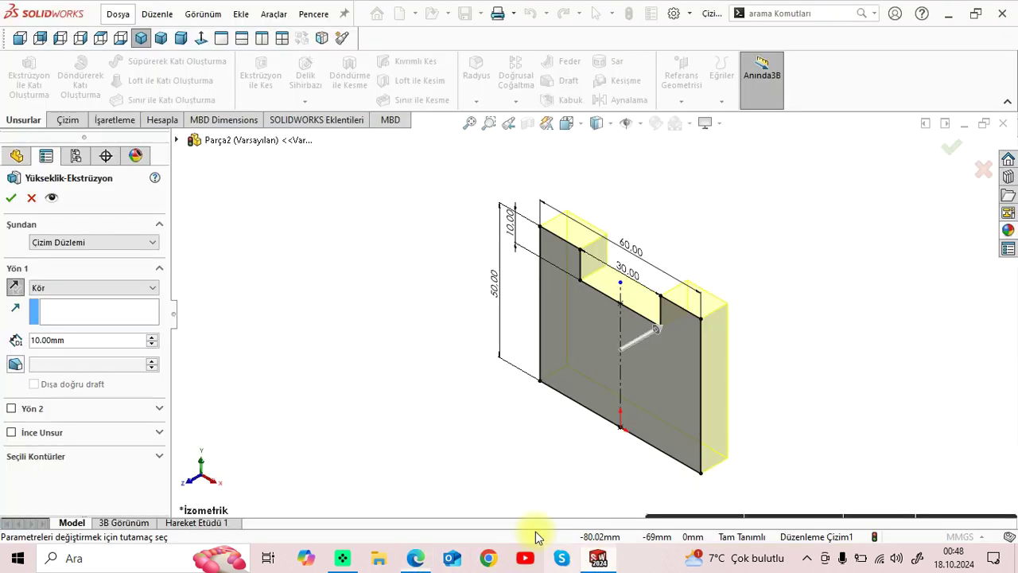
pyautogui.write('40')
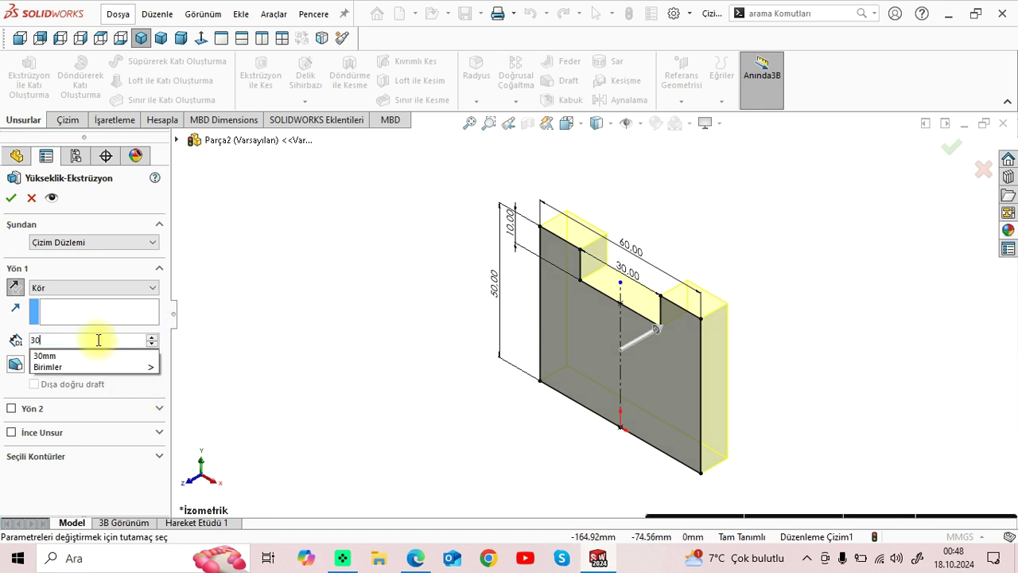
pyautogui.press('Return')
pyautogui.press('Return')
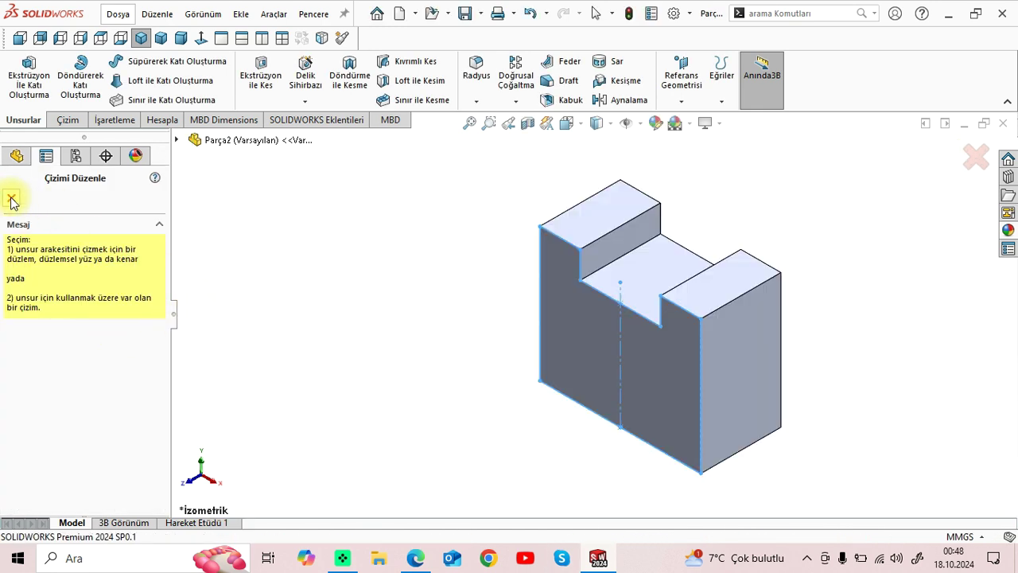
# Step: Start a new sketch on the top face of the block's right step
pyautogui.click(11, 197)
pyautogui.click(458, 334)
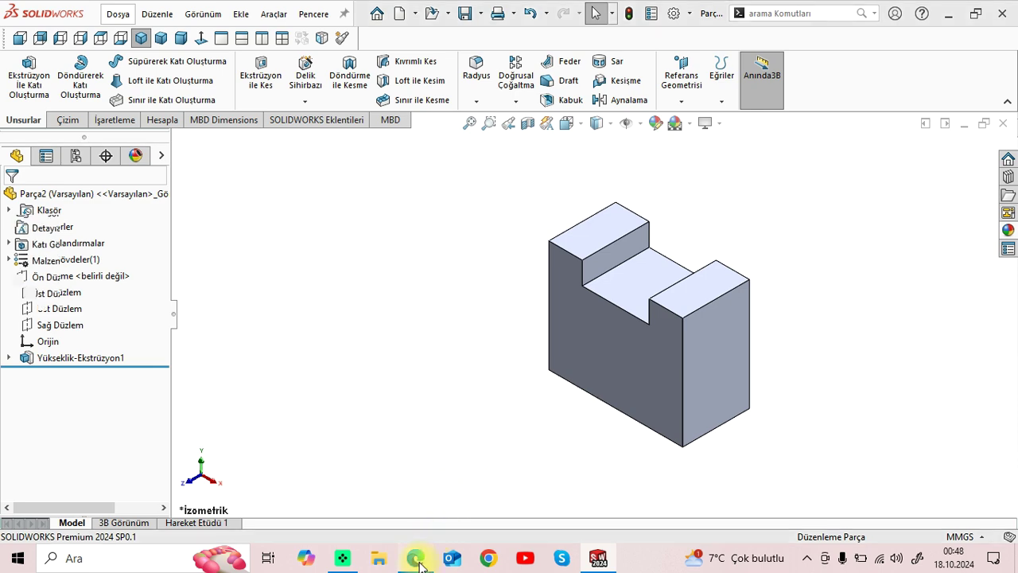
pyautogui.click(426, 551)
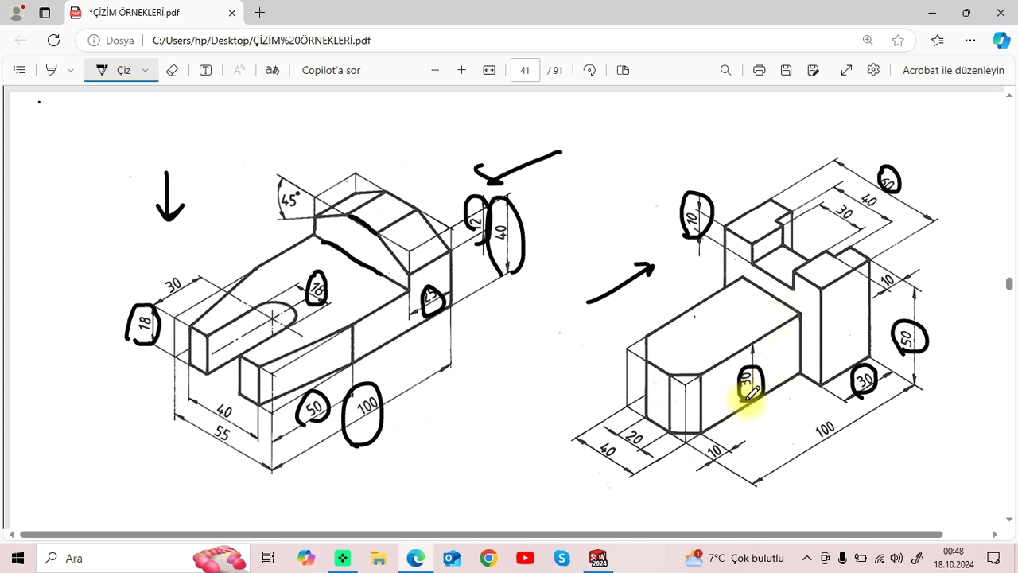
pyautogui.click(598, 559)
pyautogui.click(718, 289)
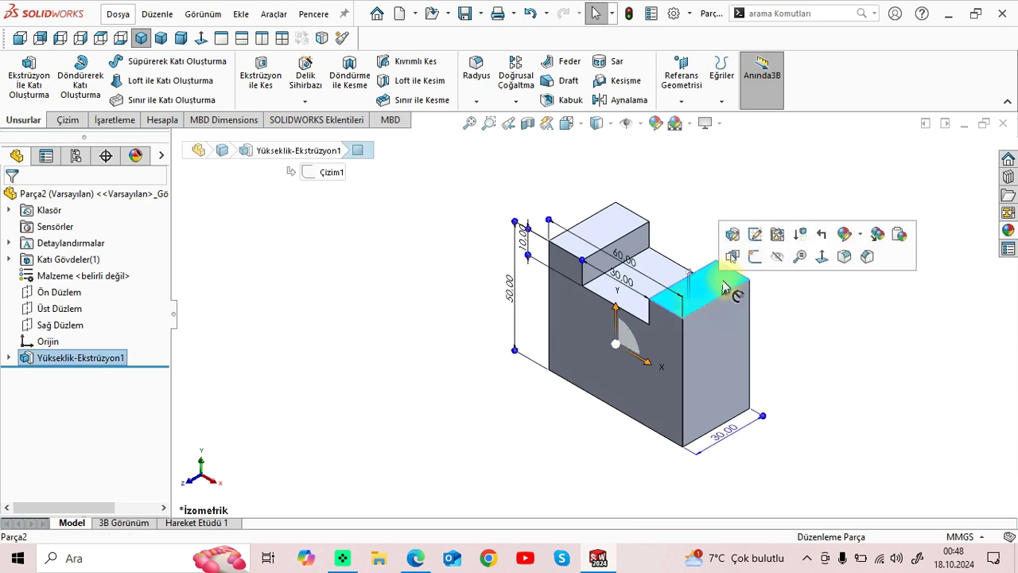
pyautogui.click(753, 258)
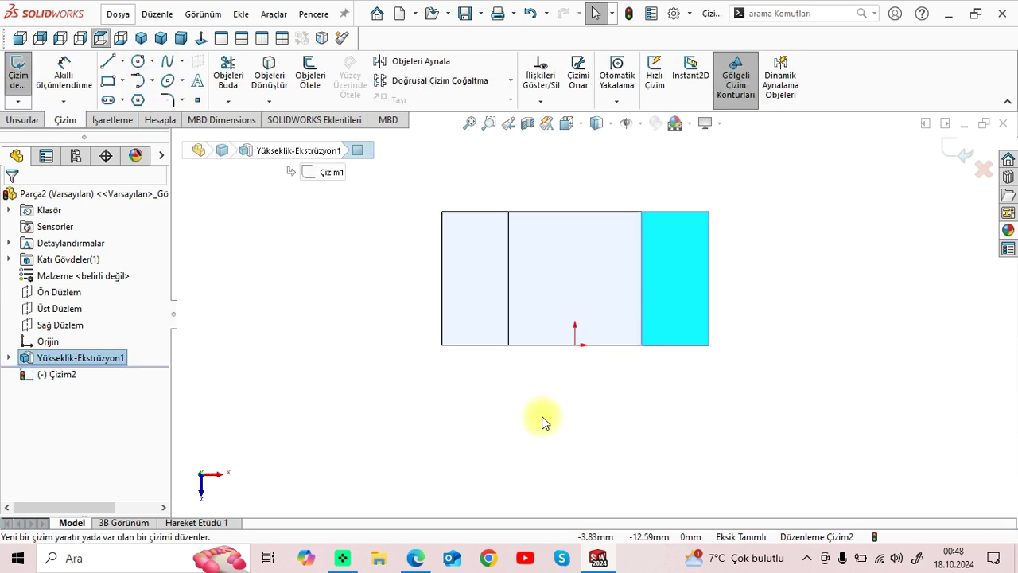
# Step: Draw a midpoint line centred on the origin along the block's bottom edge
pyautogui.click(415, 559)
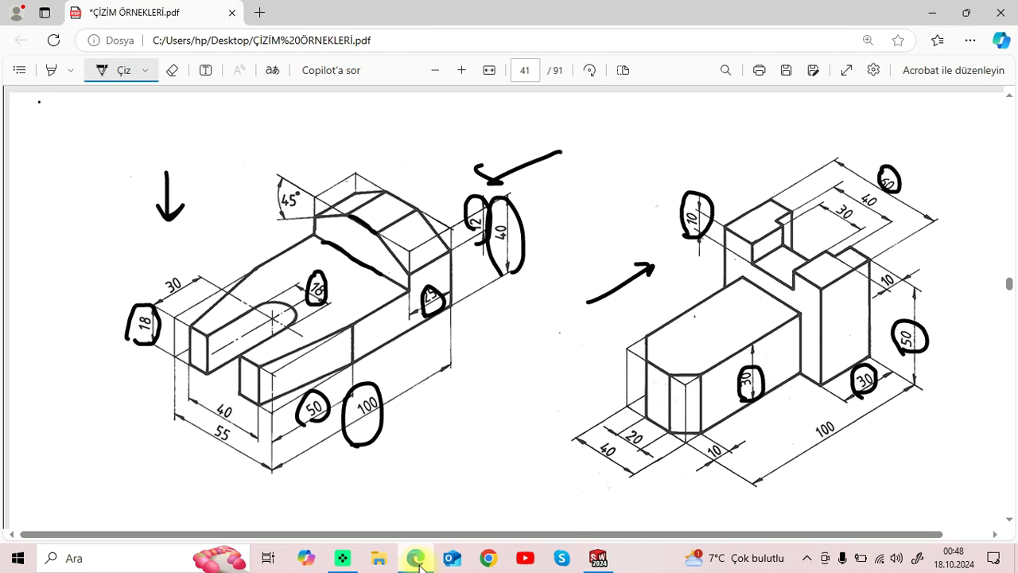
pyautogui.click(601, 560)
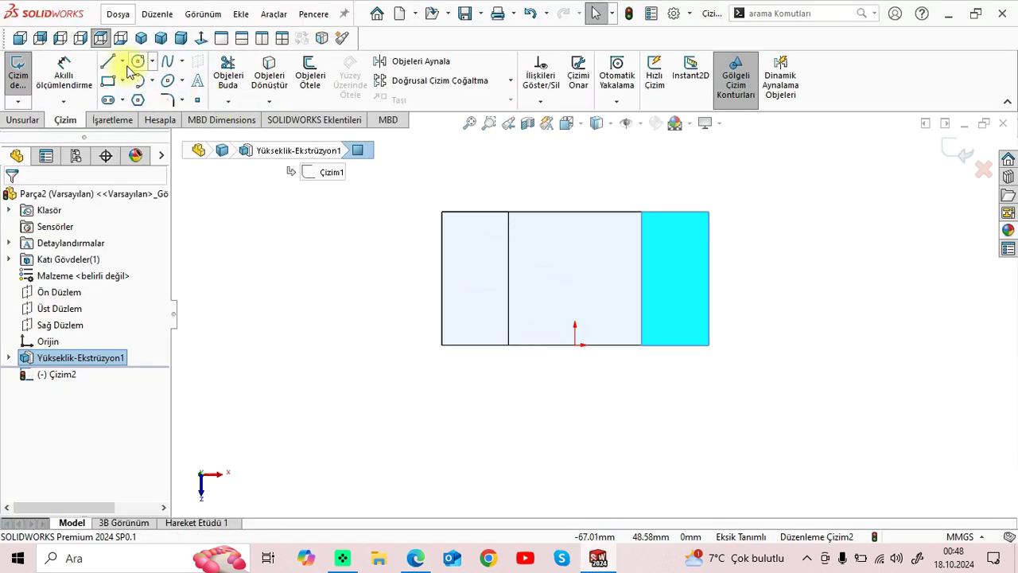
pyautogui.click(414, 561)
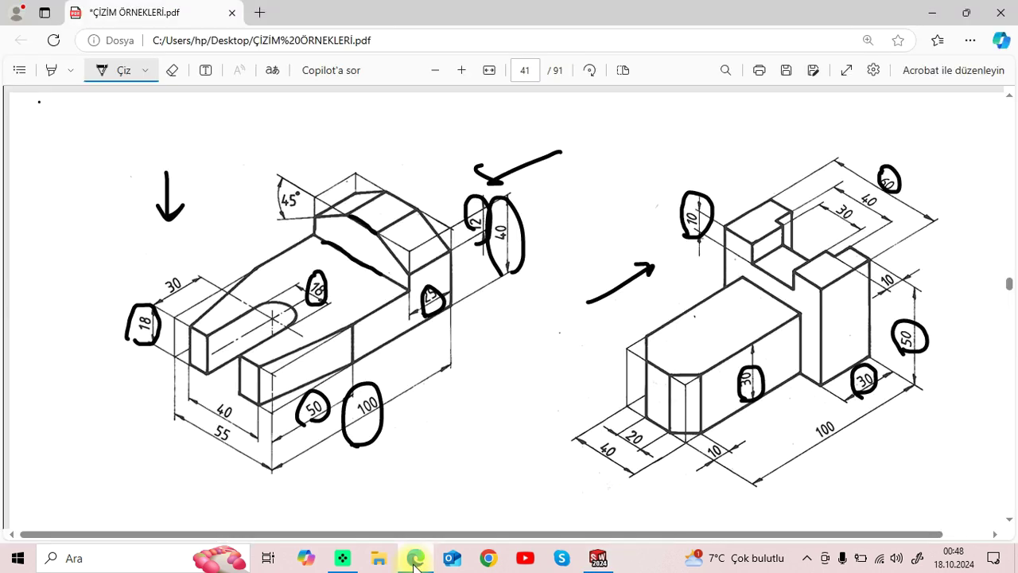
pyautogui.click(589, 562)
pyautogui.click(121, 62)
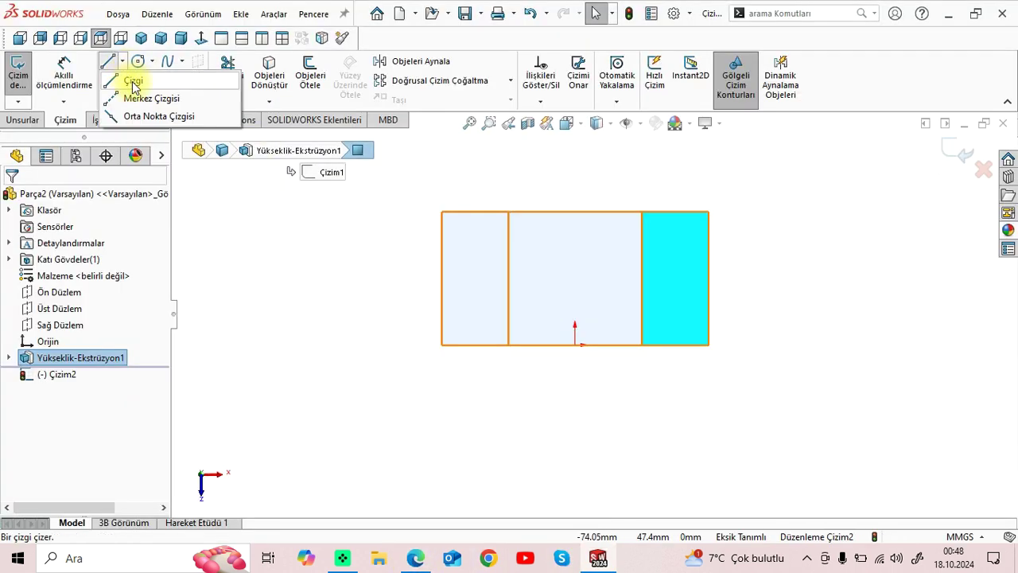
pyautogui.click(145, 117)
pyautogui.click(575, 344)
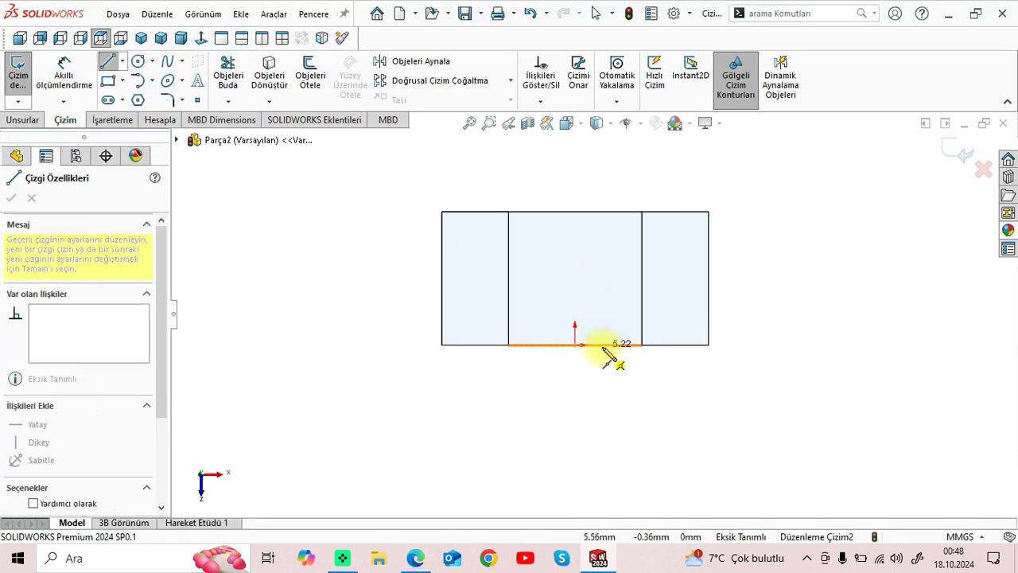
pyautogui.click(615, 344)
pyautogui.rightClick(353, 260)
pyautogui.click(381, 263)
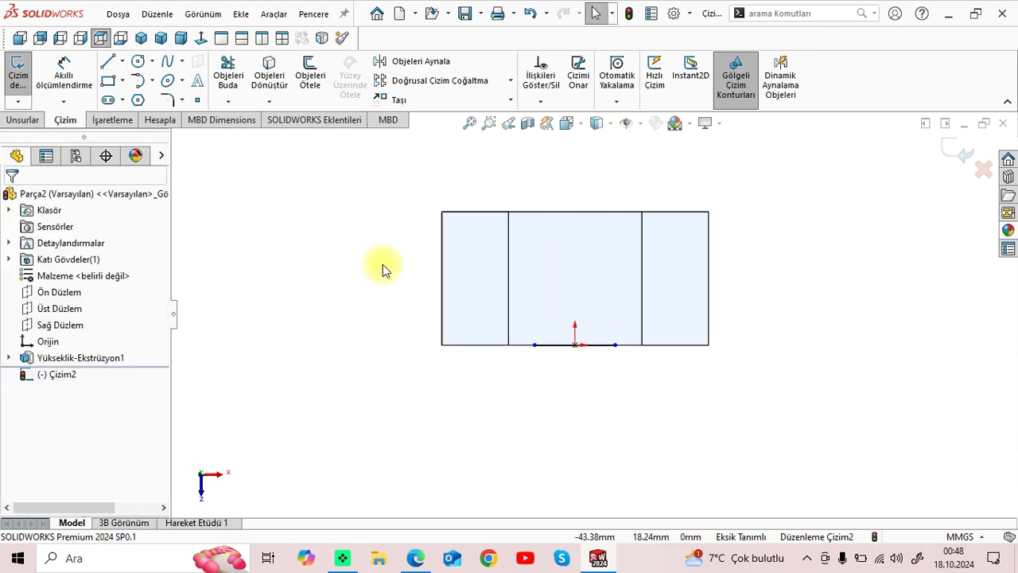
# Step: Check the line in isometric view, then return to the face-on Normal To view
pyautogui.click(141, 39)
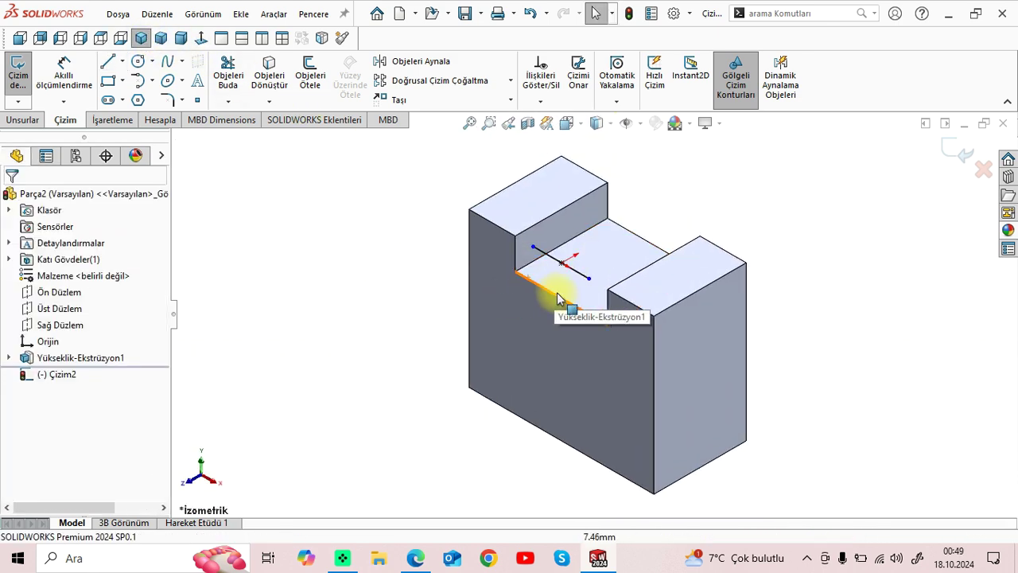
pyautogui.click(202, 39)
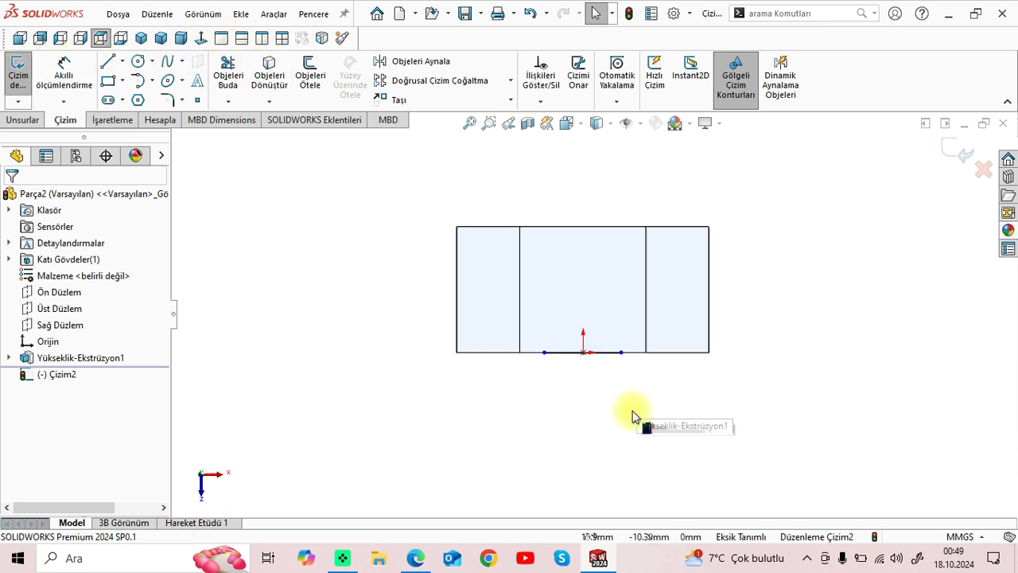
pyautogui.click(121, 61)
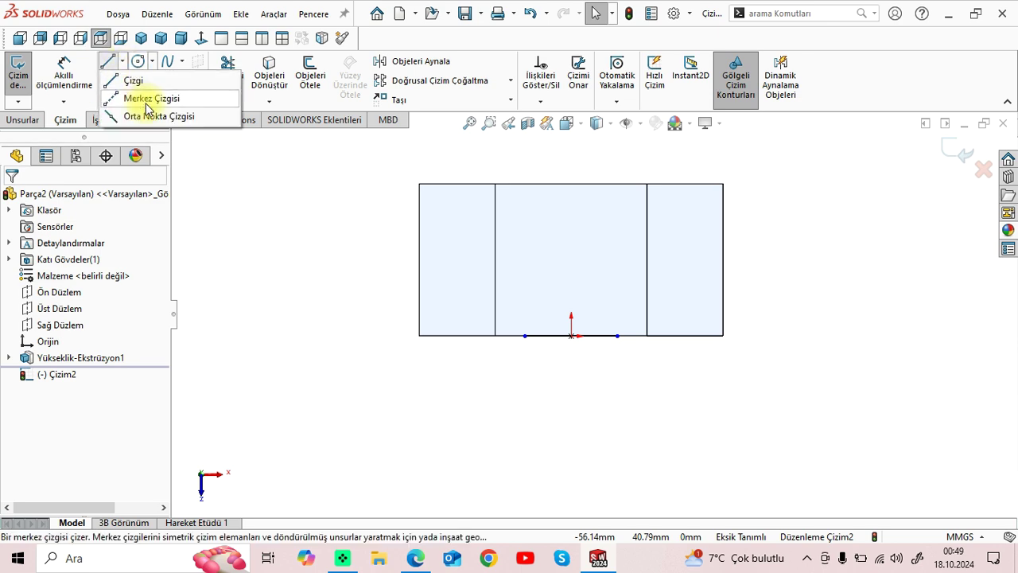
# Step: Draw a vertical centreline from the origin straight downward
pyautogui.click(143, 98)
pyautogui.click(572, 335)
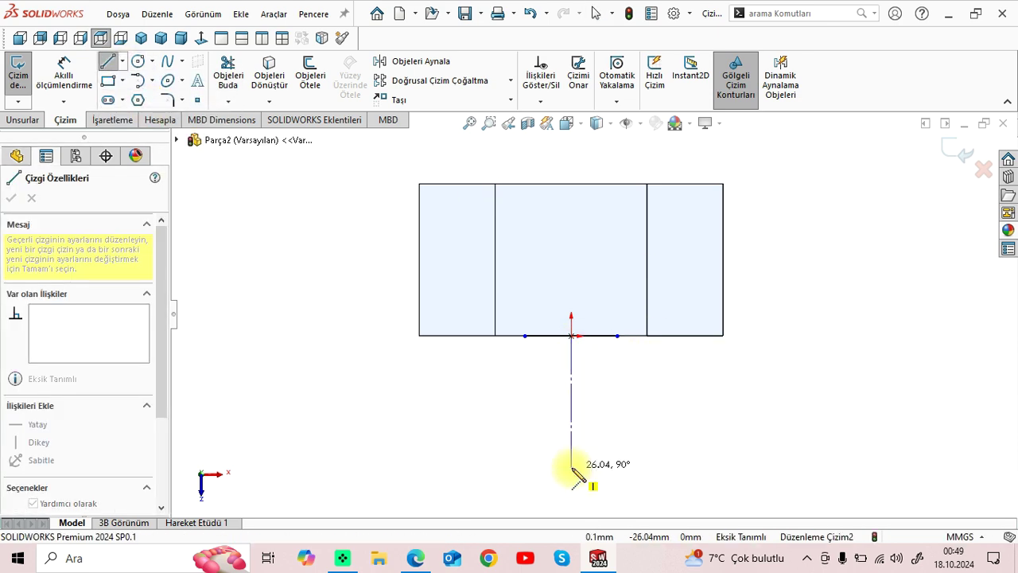
pyautogui.click(571, 467)
pyautogui.rightClick(342, 320)
pyautogui.click(364, 326)
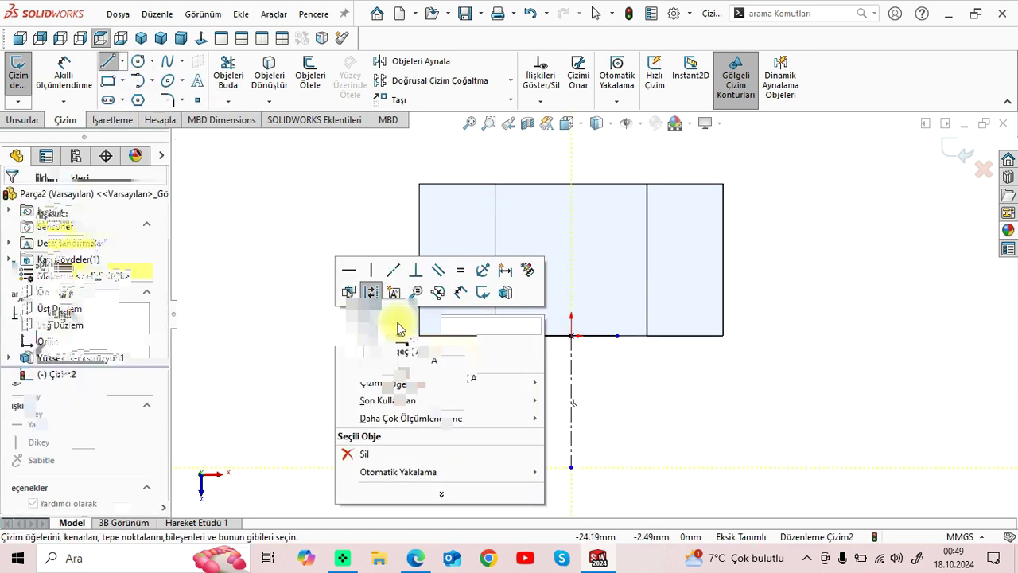
# Step: Draw the half profile: a vertical line, an angled chamfer, and a bottom line to the centreline
pyautogui.click(106, 61)
pyautogui.click(416, 558)
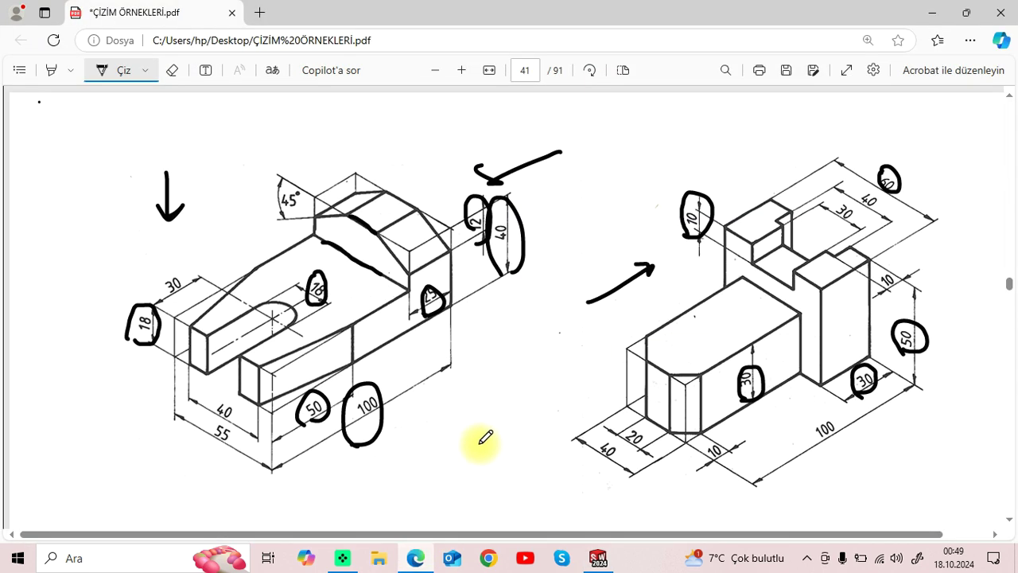
pyautogui.click(598, 558)
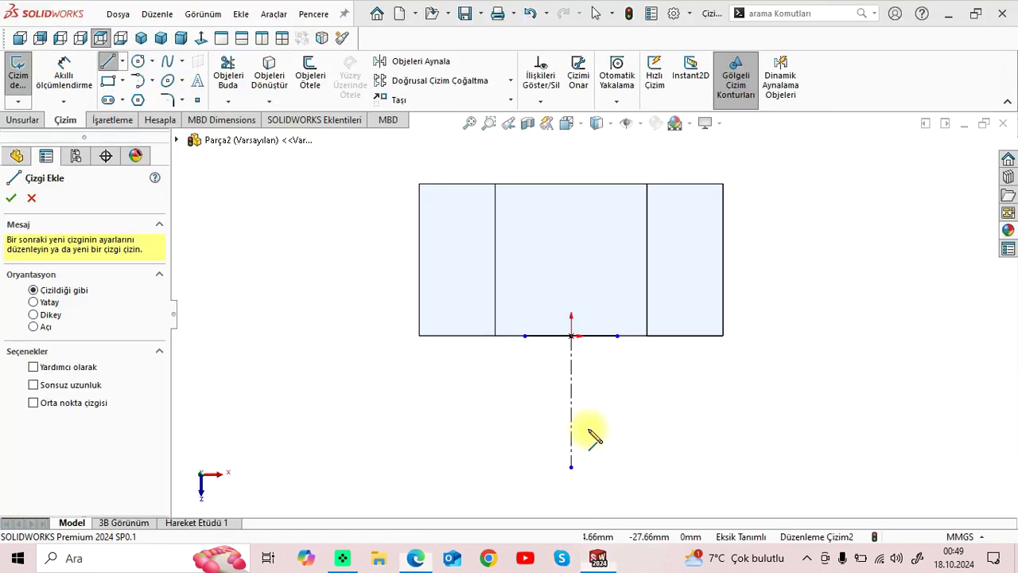
pyautogui.click(524, 336)
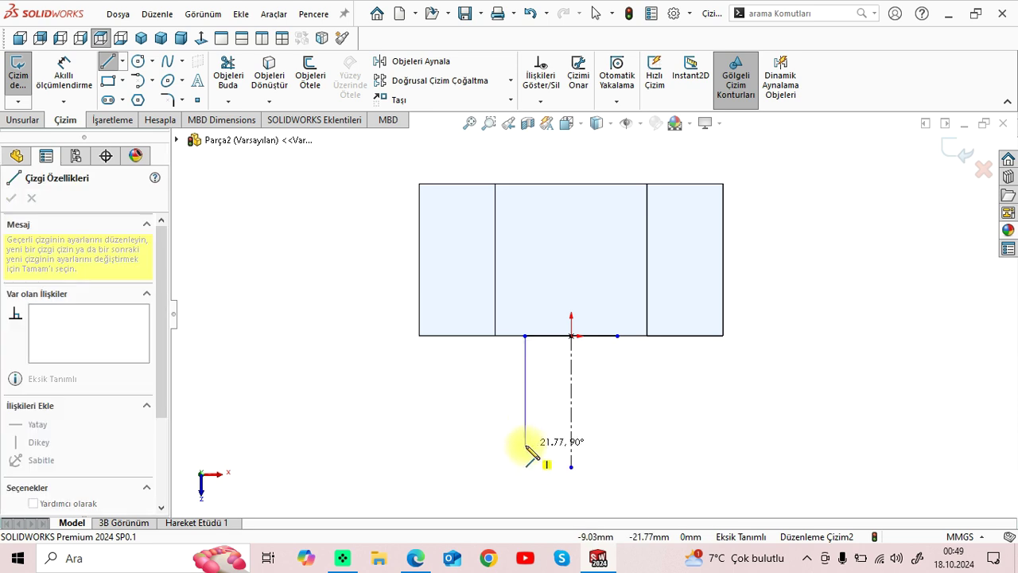
pyautogui.click(525, 445)
pyautogui.click(548, 467)
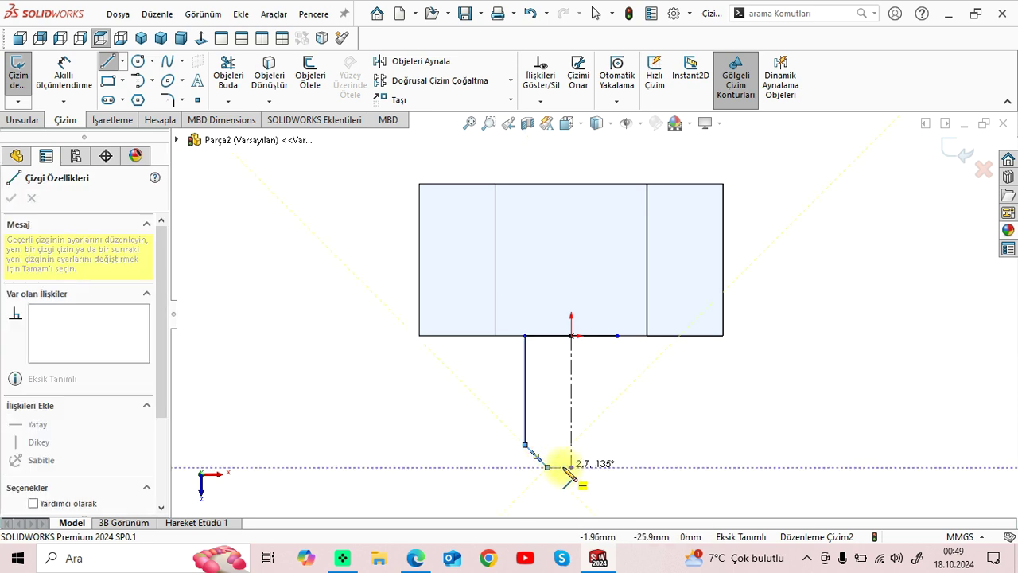
pyautogui.click(571, 467)
pyautogui.rightClick(432, 398)
pyautogui.click(427, 387)
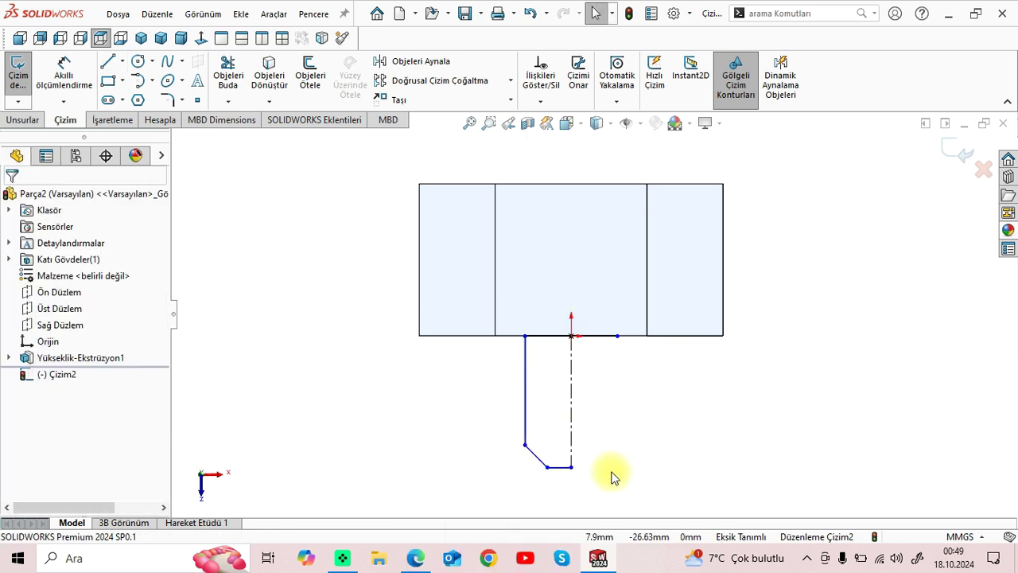
pyautogui.scroll(-1, 610, 473)
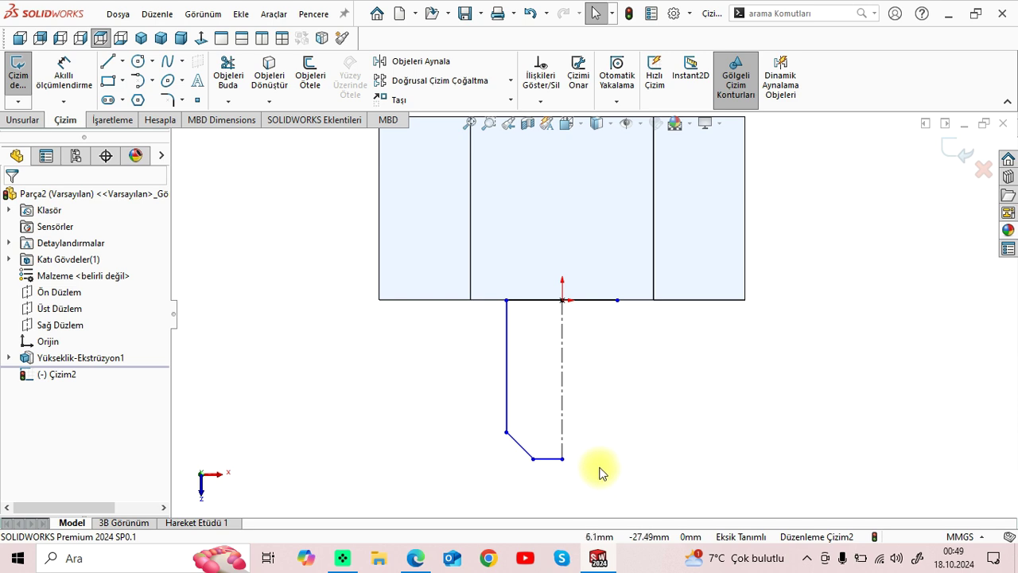
# Step: Mirror the three half-profile lines about the vertical centreline to close the outline
pyautogui.click(510, 334)
pyautogui.keyDown('ctrl'); pyautogui.click(549, 460); pyautogui.keyUp('ctrl')
pyautogui.keyDown('ctrl'); pyautogui.click(548, 459); pyautogui.keyUp('ctrl')
pyautogui.click(421, 62)
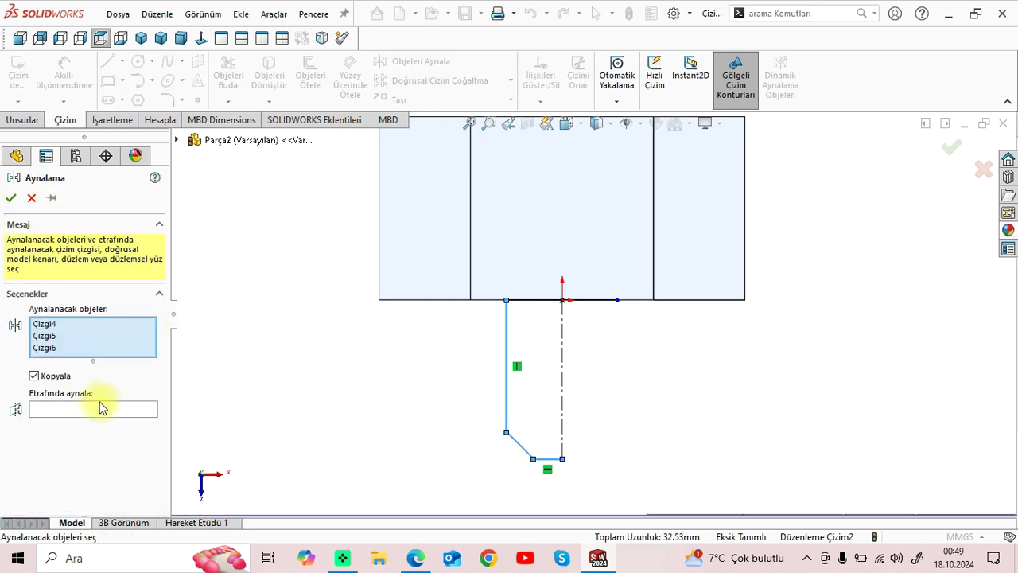
pyautogui.click(102, 408)
pyautogui.click(562, 346)
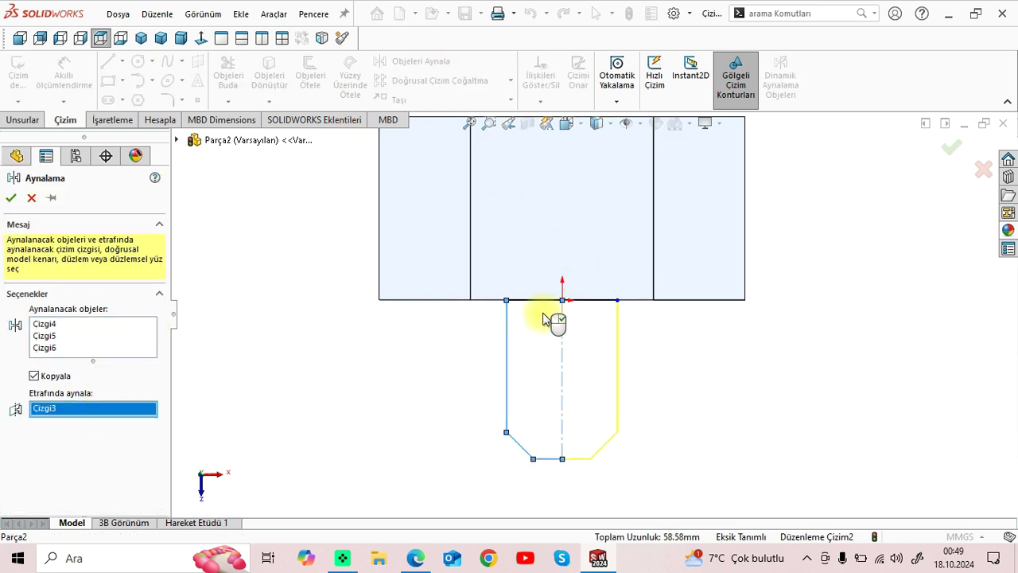
pyautogui.click(11, 197)
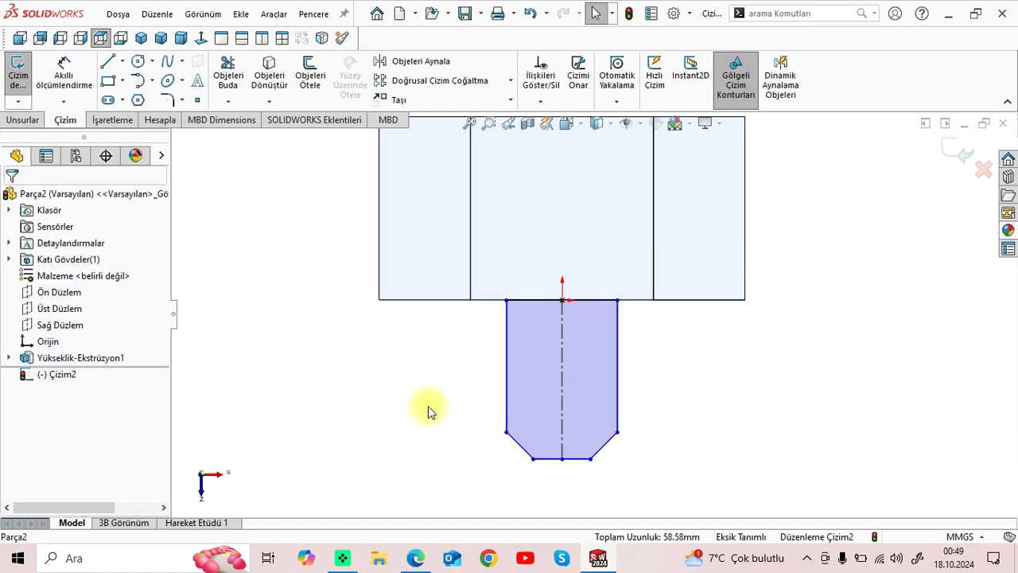
pyautogui.click(430, 561)
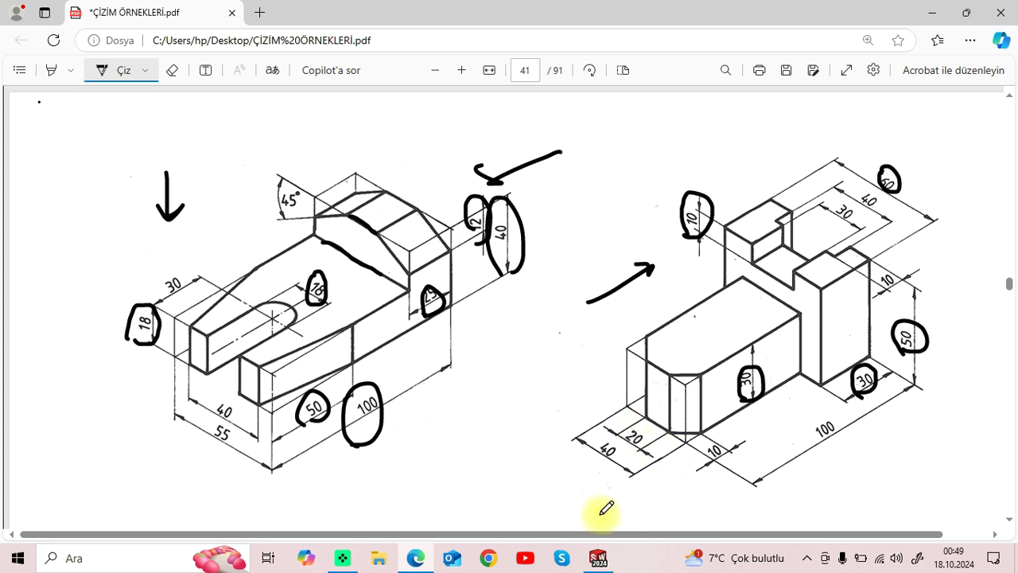
# Step: Dimension the profile's bottom tip line to 20 mm
pyautogui.click(598, 560)
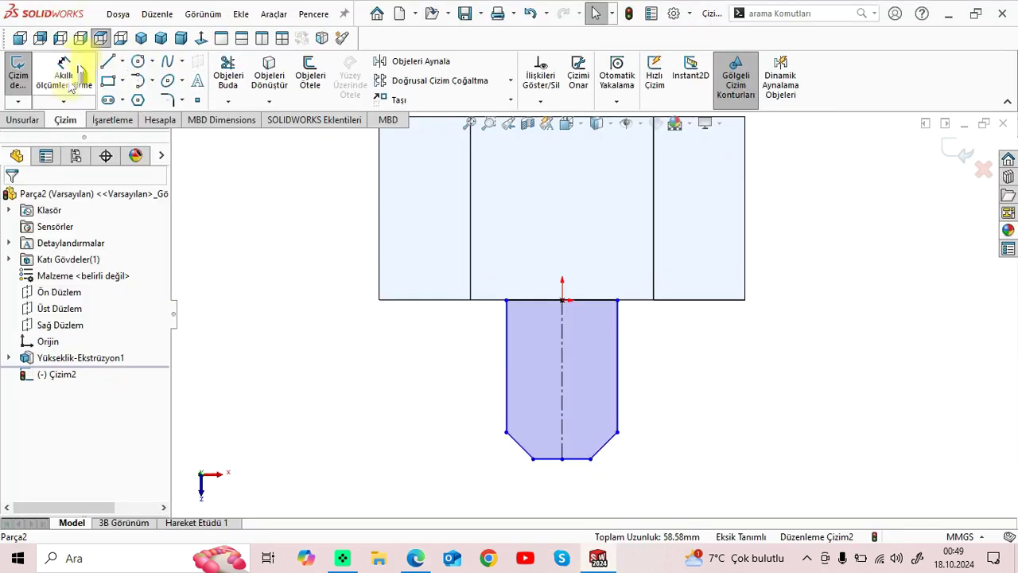
pyautogui.click(558, 461)
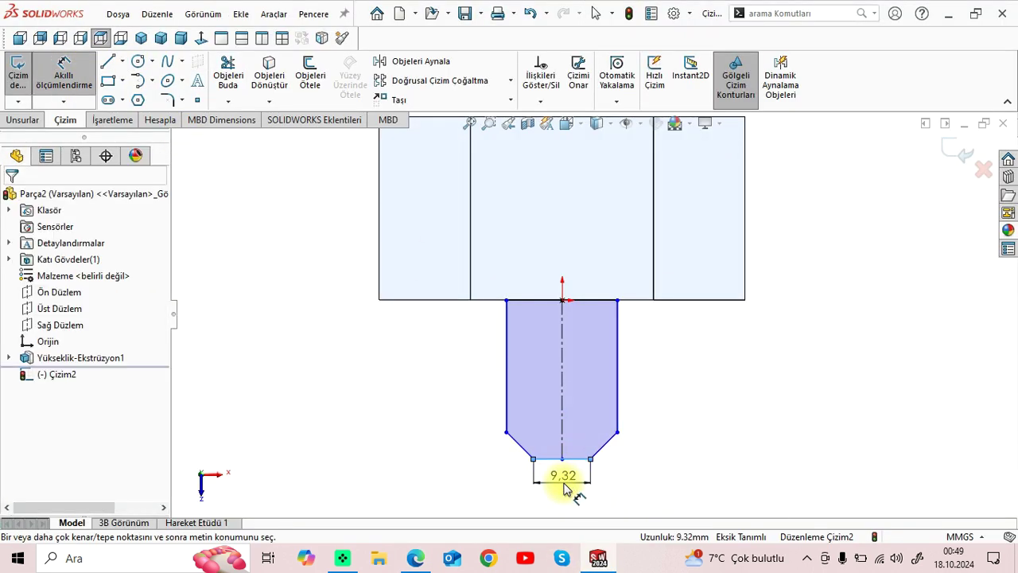
pyautogui.click(563, 487)
pyautogui.write('20')
pyautogui.press('Return')
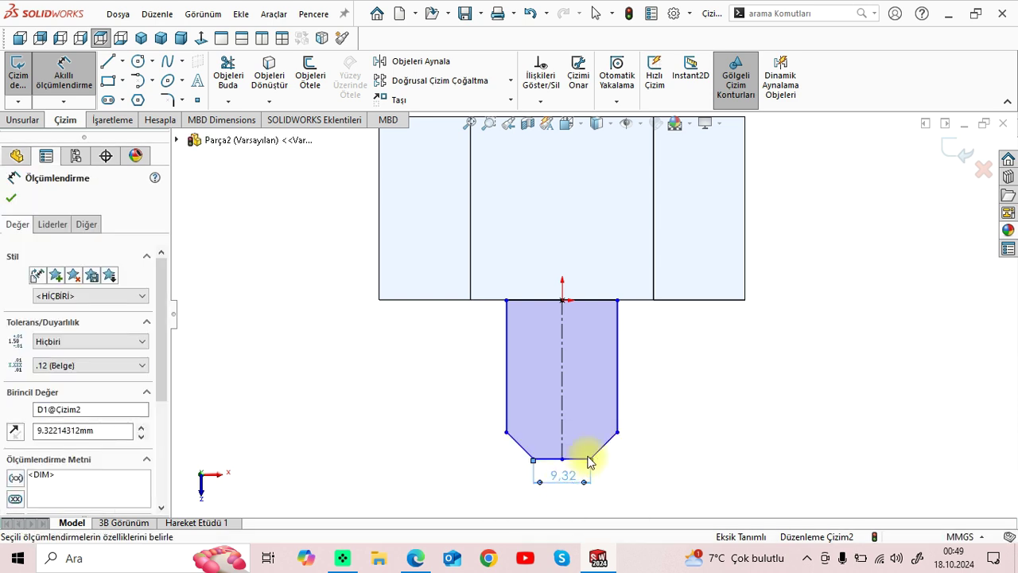
pyautogui.press('Escape')
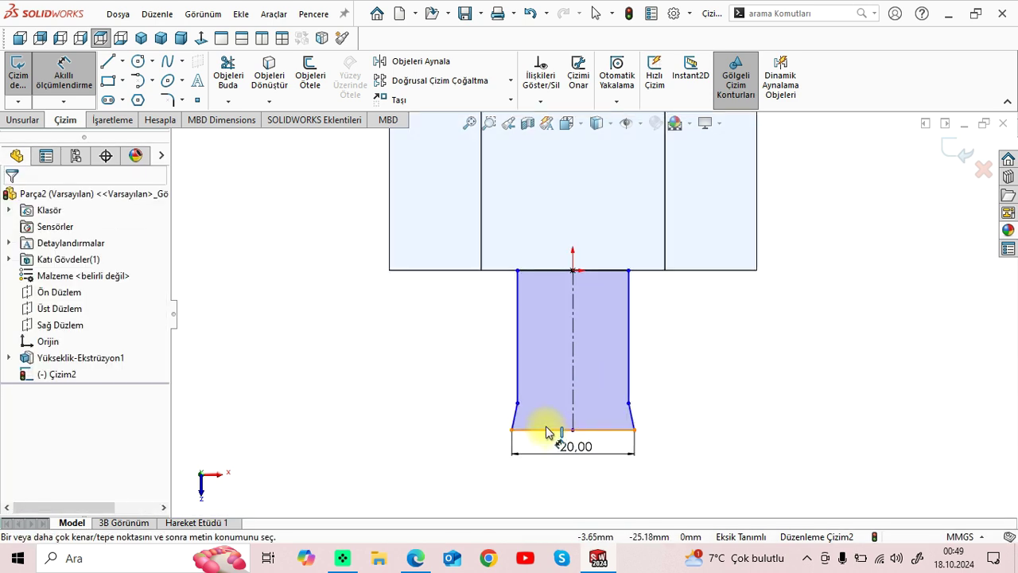
# Step: Widen the profile's lower corner and dimension the overall width to 40 mm
pyautogui.moveTo(516, 405); pyautogui.dragTo(487, 391)
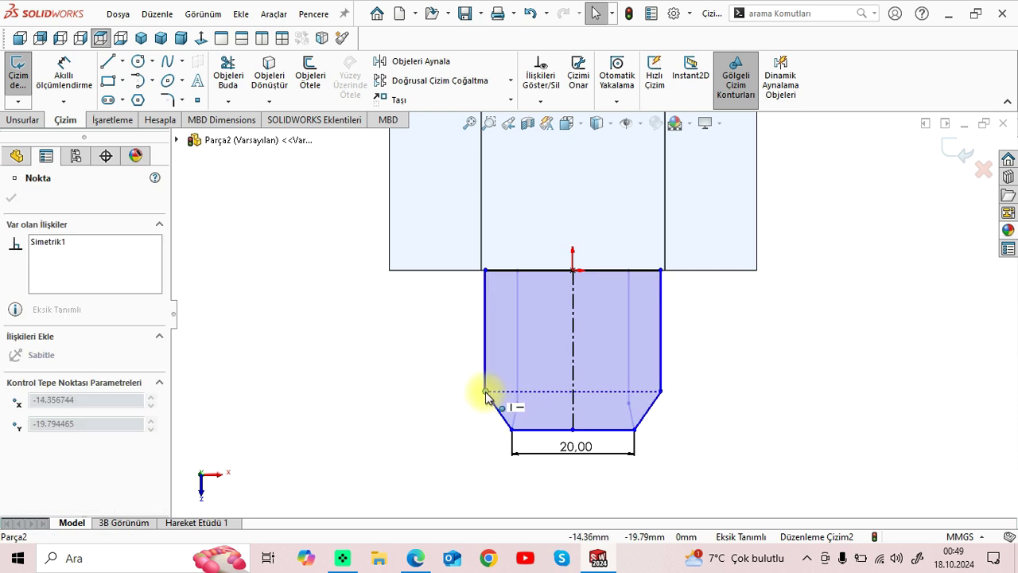
pyautogui.click(430, 404)
pyautogui.click(64, 70)
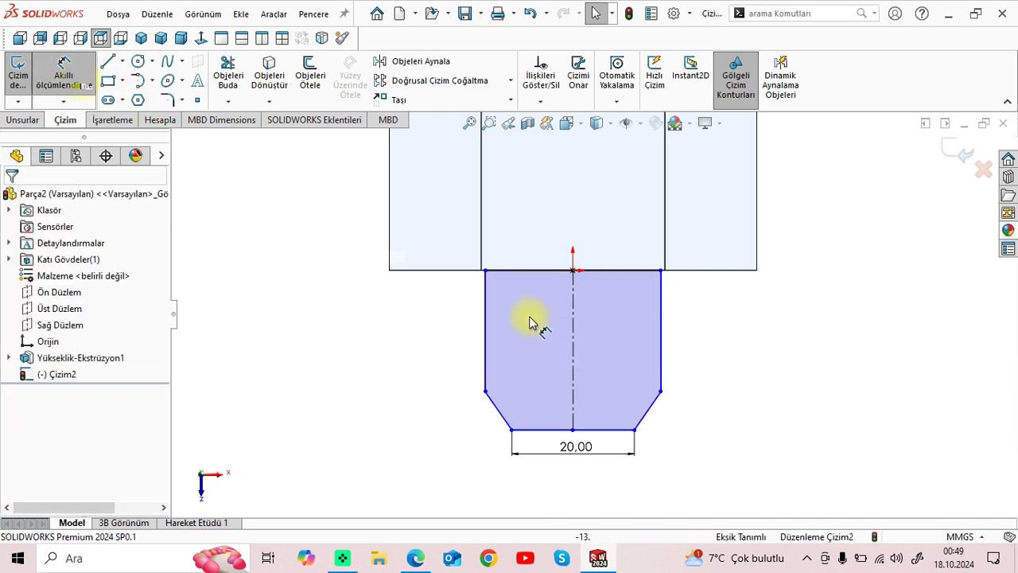
pyautogui.click(485, 390)
pyautogui.click(661, 391)
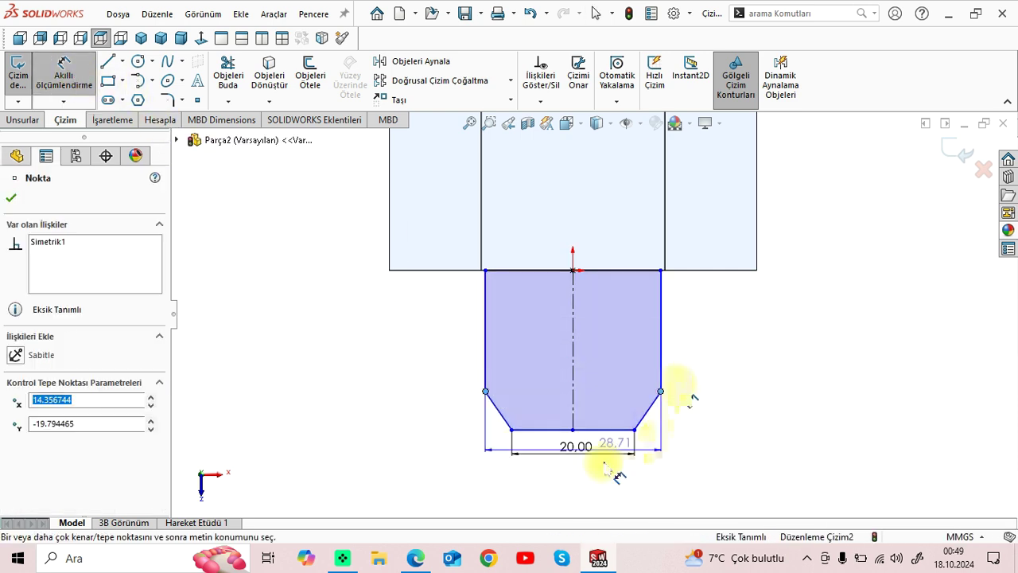
pyautogui.click(588, 482)
pyautogui.doubleClick(587, 473)
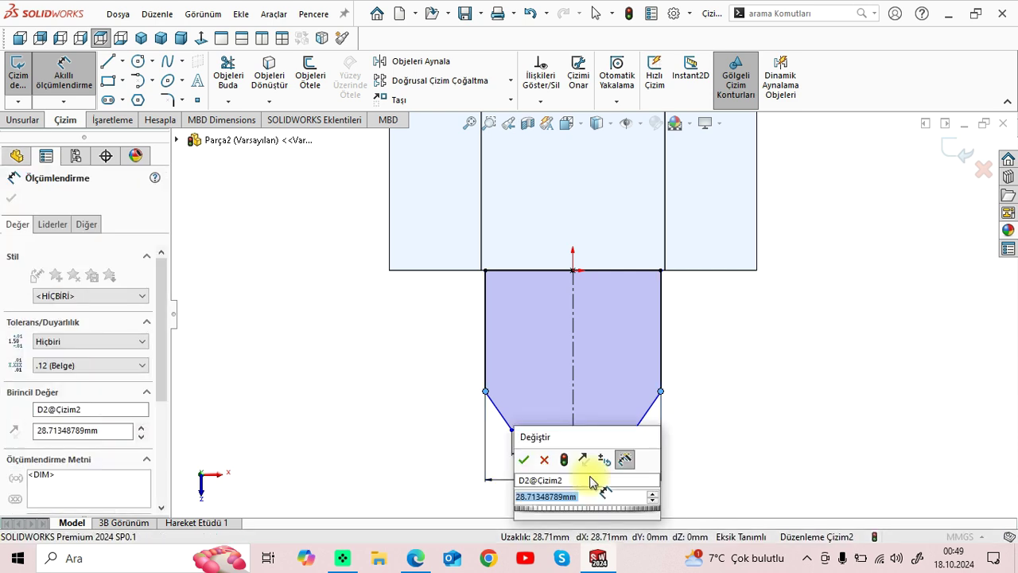
pyautogui.write('40')
pyautogui.press('Return')
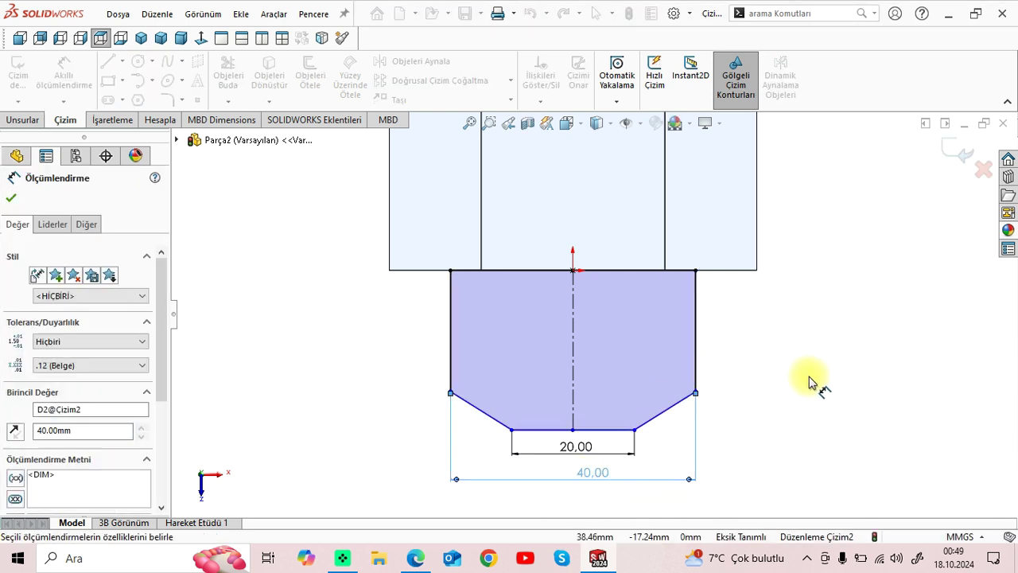
pyautogui.click(386, 403)
# Step: Add a dimension between the top edge and the right chamfer line, entering 40
pyautogui.click(415, 558)
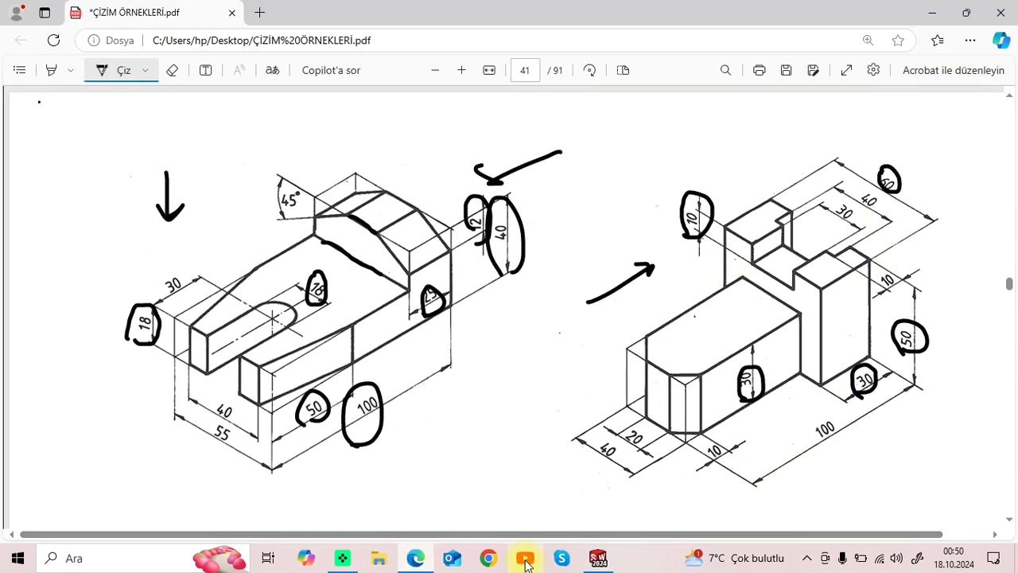
pyautogui.click(593, 564)
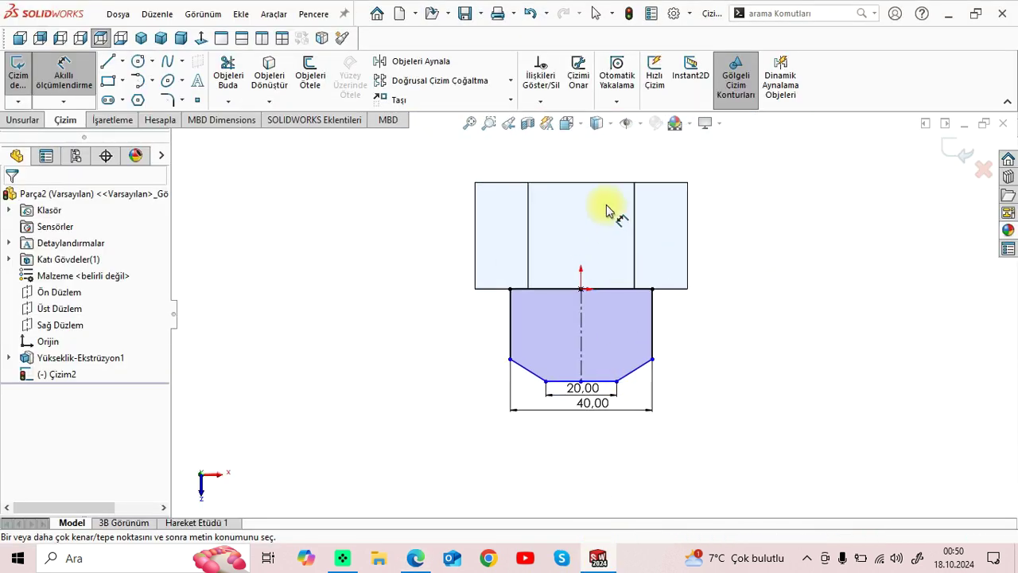
pyautogui.click(598, 189)
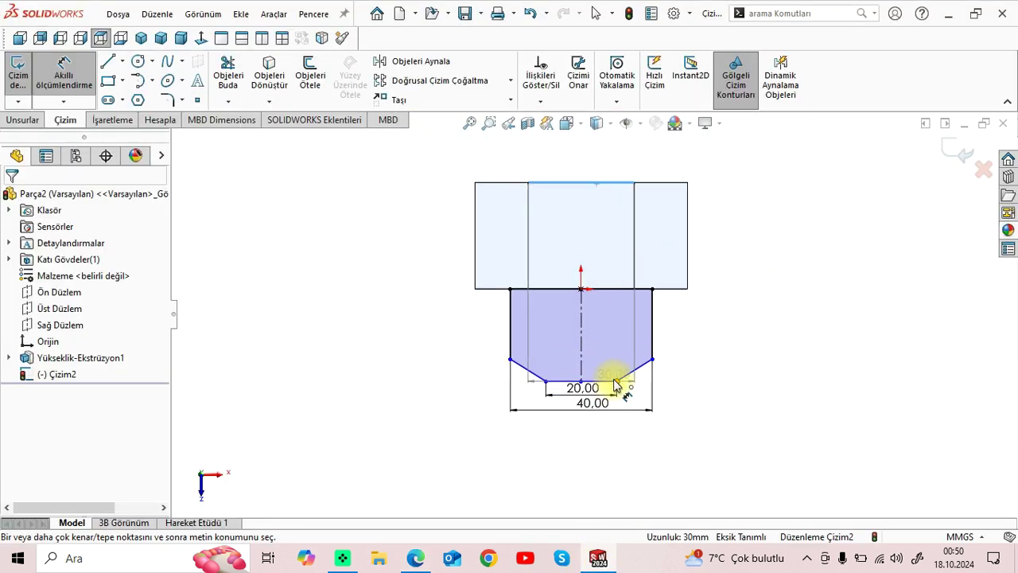
pyautogui.click(616, 382)
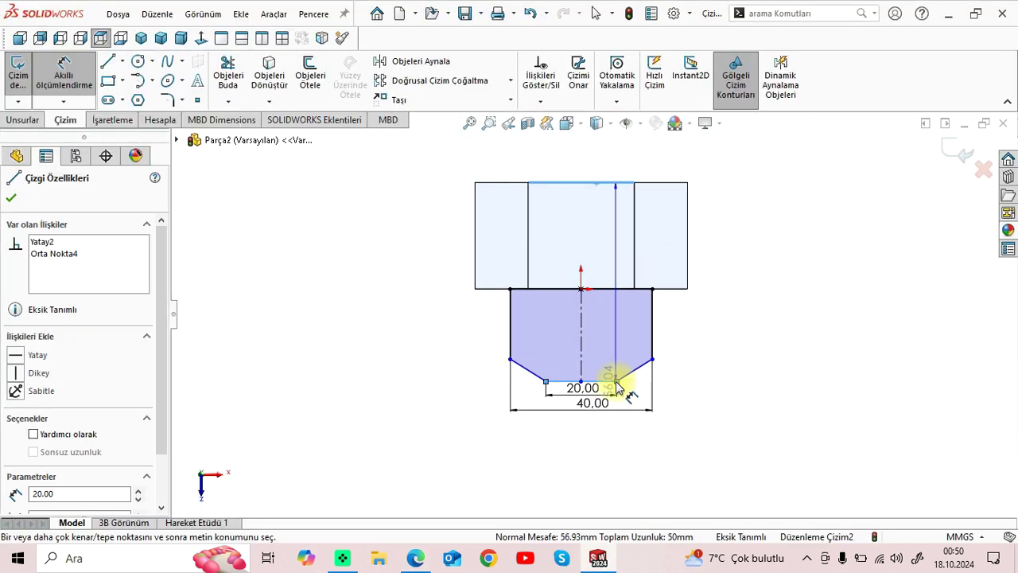
pyautogui.click(693, 340)
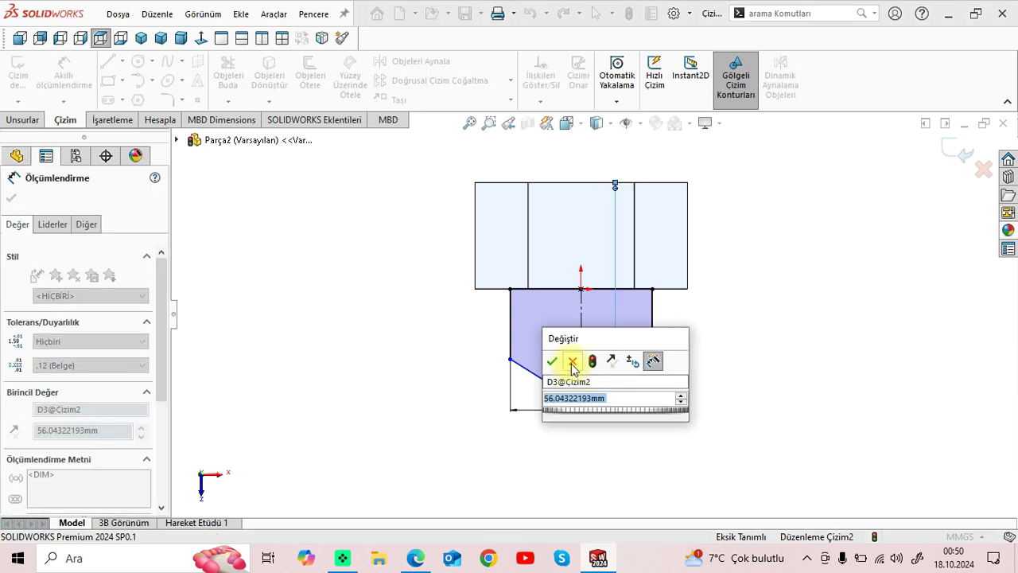
pyautogui.write('40')
pyautogui.press('Return')
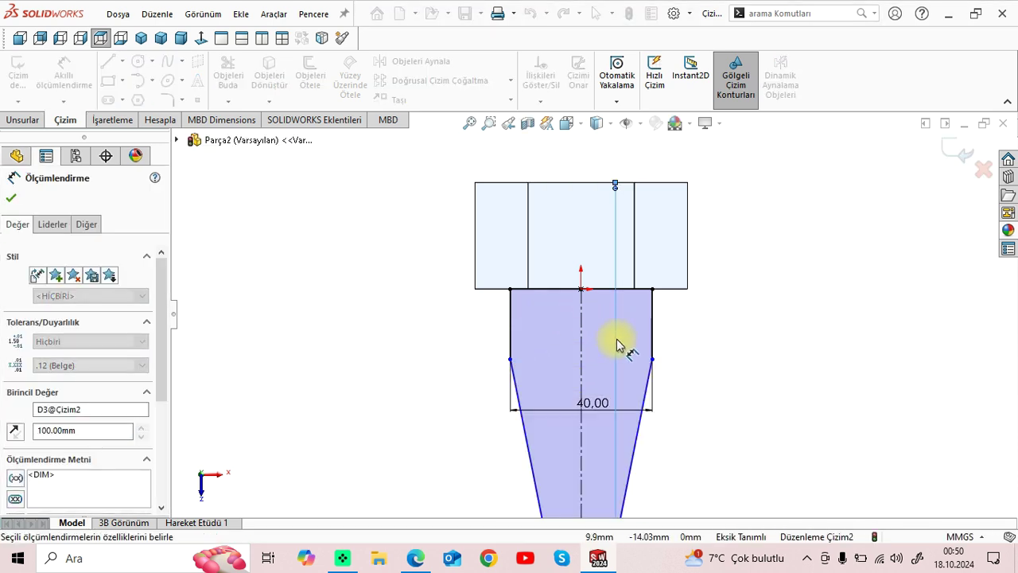
pyautogui.press('Escape')
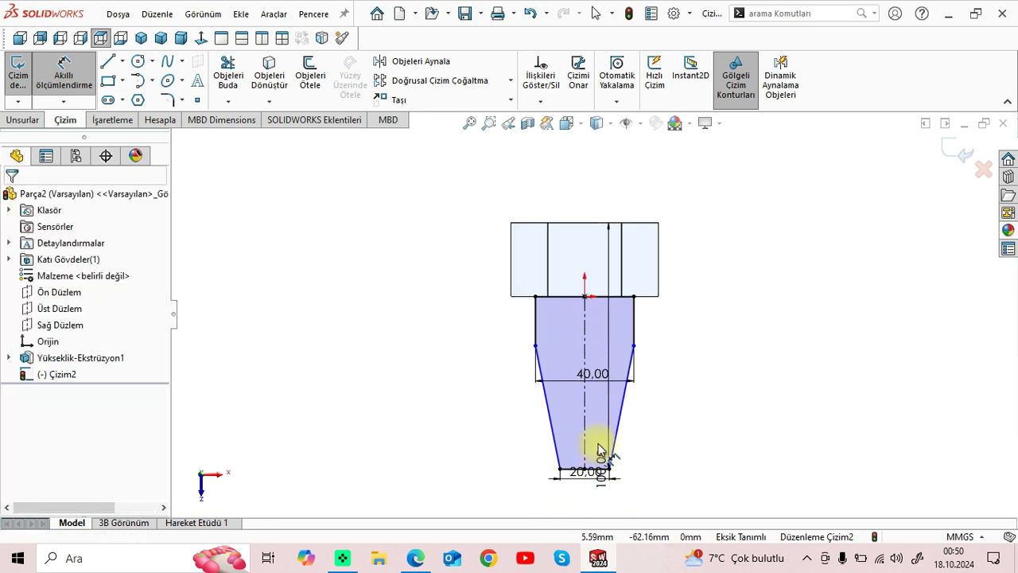
pyautogui.press('Escape')
# Step: Reposition the 100 dimension beside the profile and the 20 dimension left of the tip
pyautogui.moveTo(605, 466); pyautogui.dragTo(732, 374)
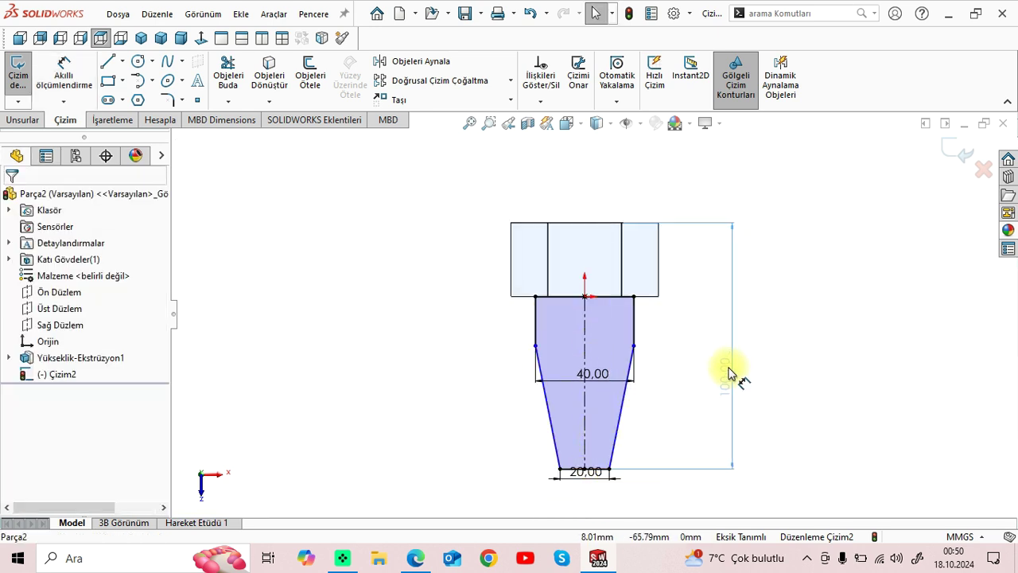
pyautogui.moveTo(589, 477); pyautogui.dragTo(528, 481)
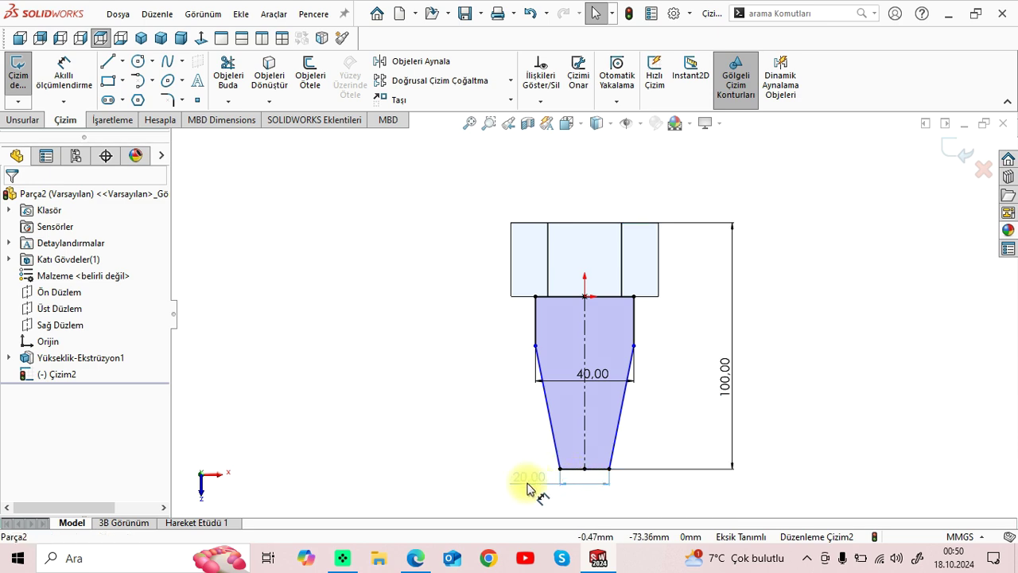
pyautogui.press('Escape')
pyautogui.keyDown('ctrl'); pyautogui.moveTo(659, 438); pyautogui.dragTo(618, 423, button='middle'); pyautogui.keyUp('ctrl')
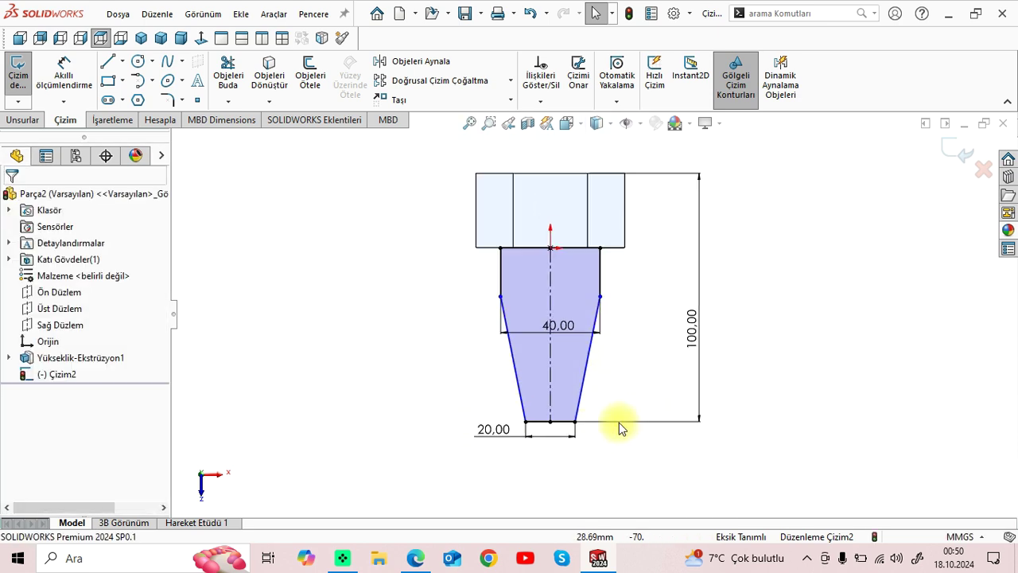
pyautogui.scroll(-2, 619, 423)
# Step: Dimension the chamfer height to 10 mm, fully defining the sketch
pyautogui.click(415, 559)
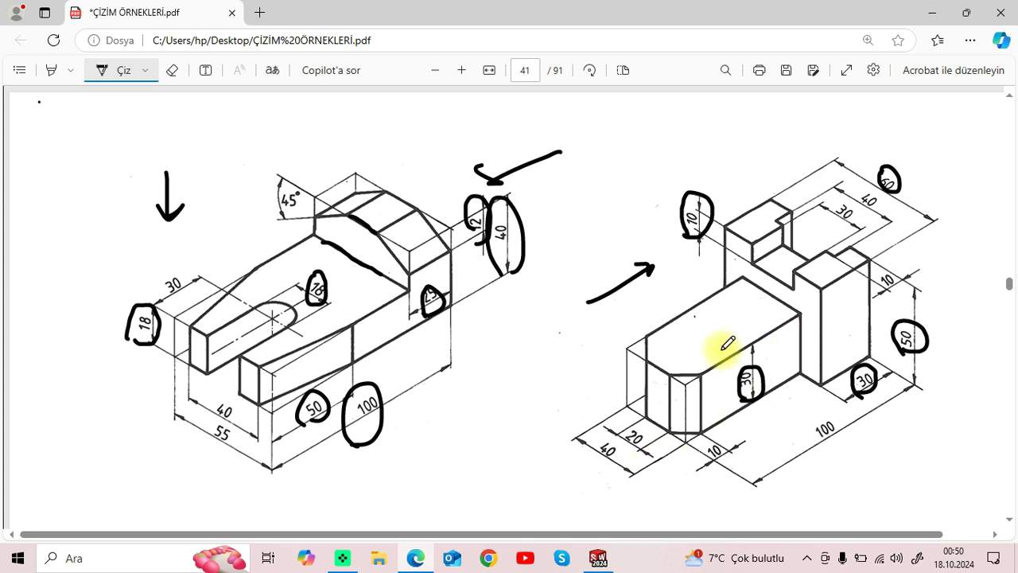
pyautogui.click(598, 559)
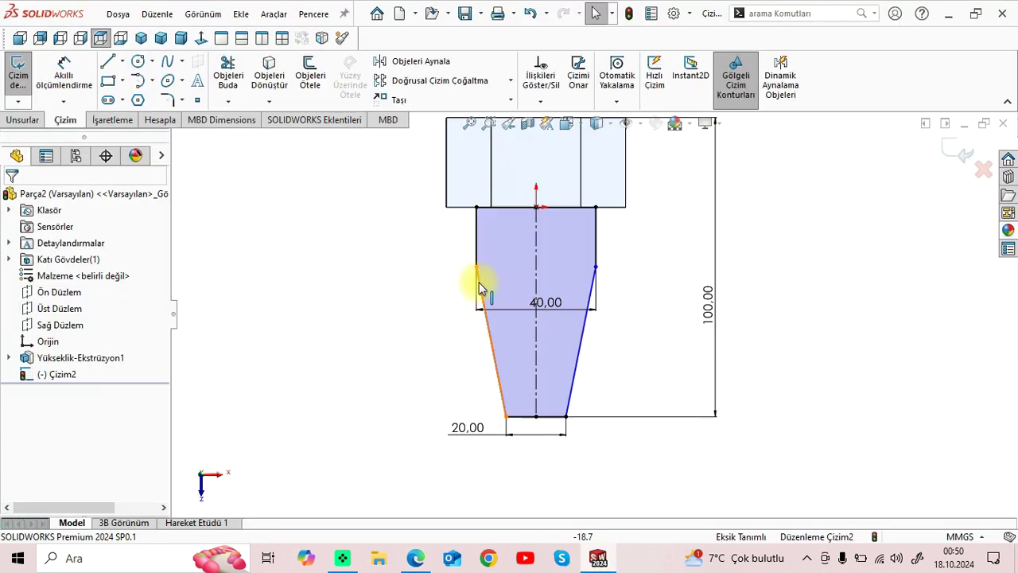
pyautogui.click(80, 83)
pyautogui.click(506, 416)
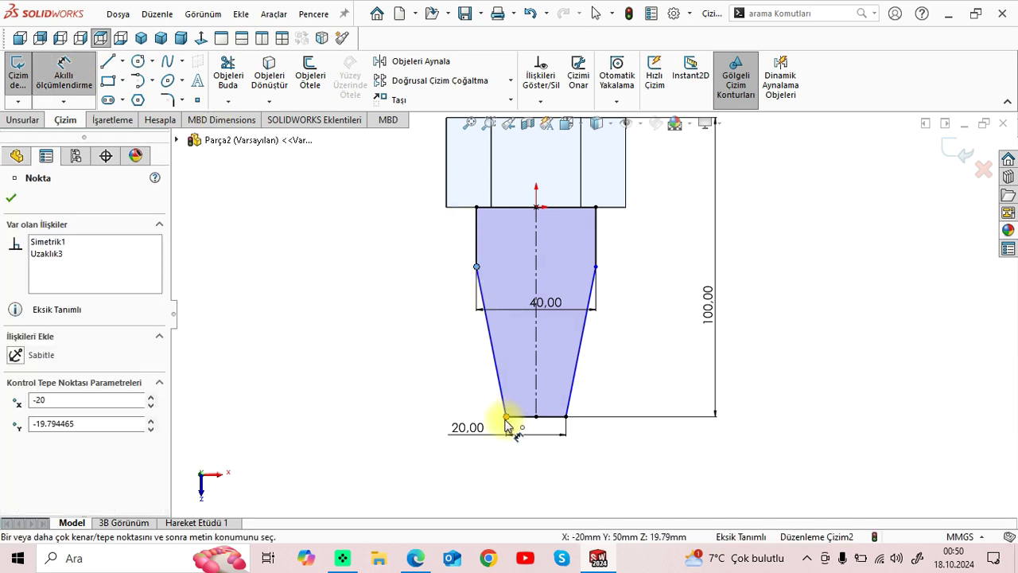
pyautogui.click(507, 416)
pyautogui.click(402, 352)
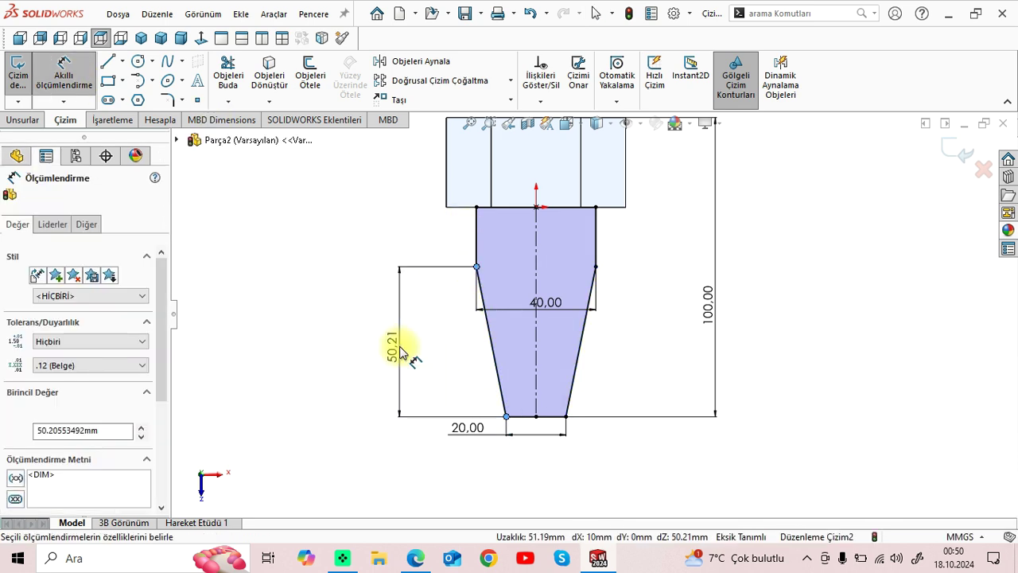
pyautogui.write('10')
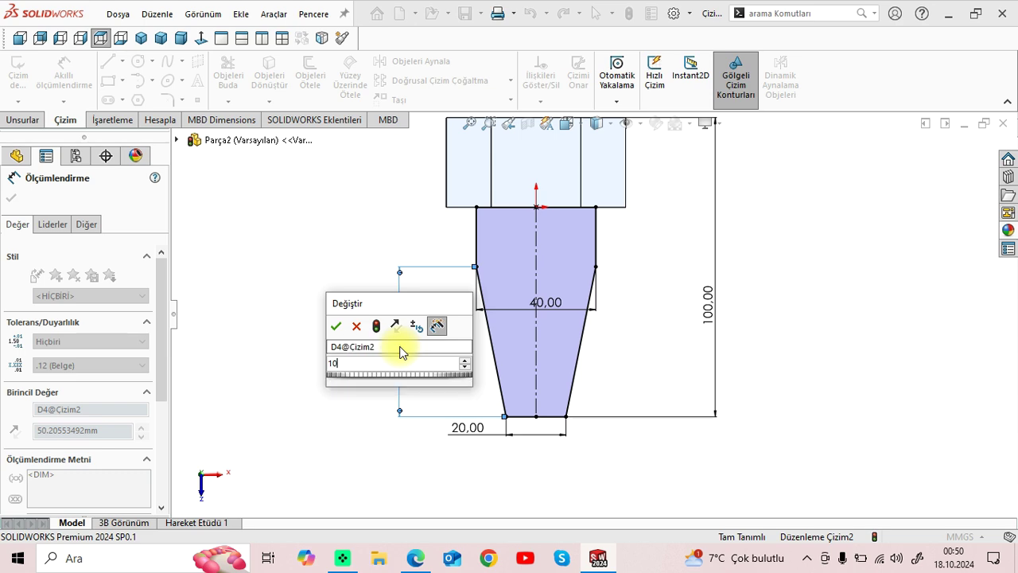
pyautogui.press('Return')
pyautogui.press('Escape')
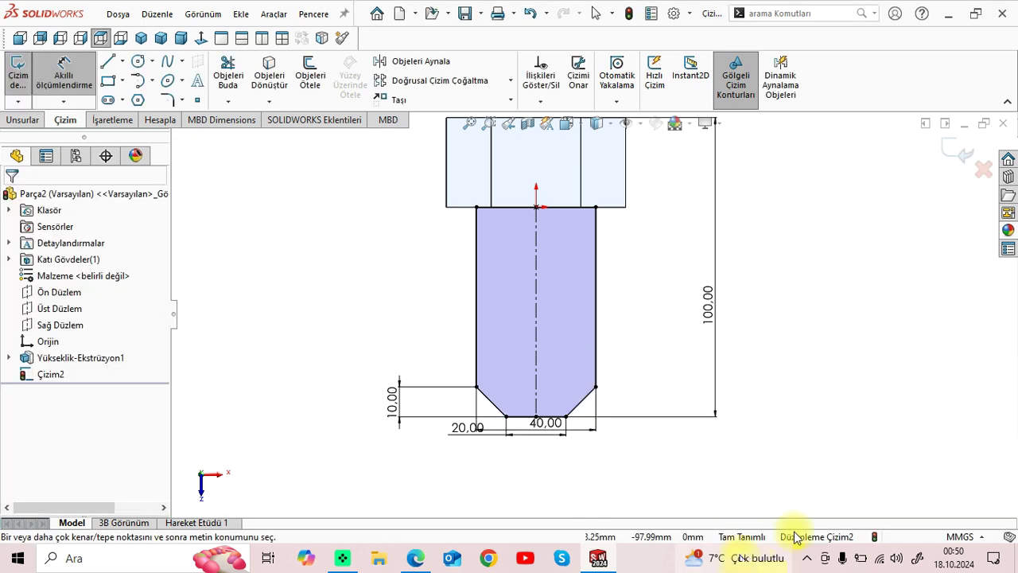
# Step: Start an Extruded Boss on the chamfered profile and reverse its direction, checking the reference drawing
pyautogui.click(142, 38)
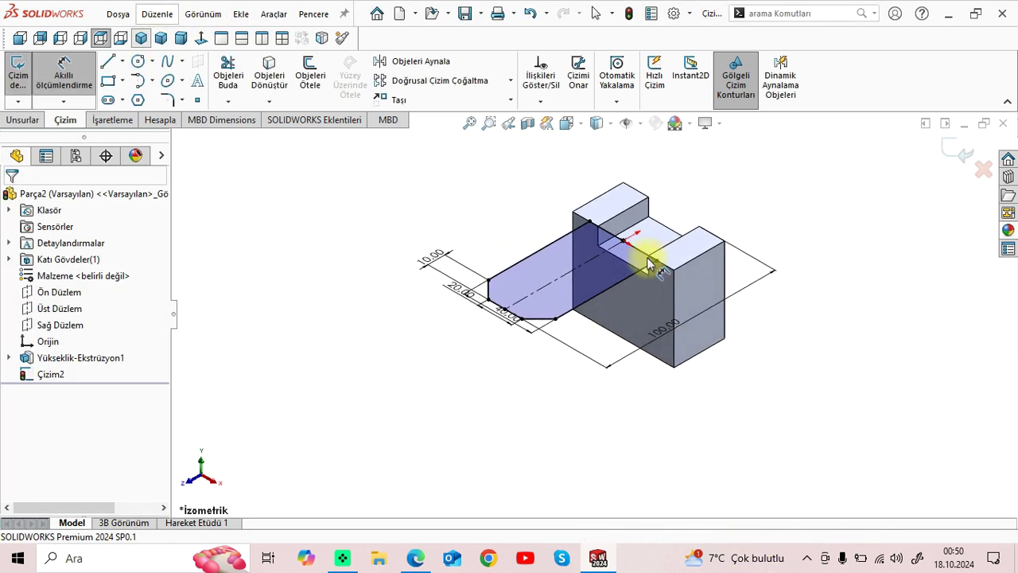
pyautogui.click(20, 121)
pyautogui.click(29, 73)
pyautogui.click(581, 378)
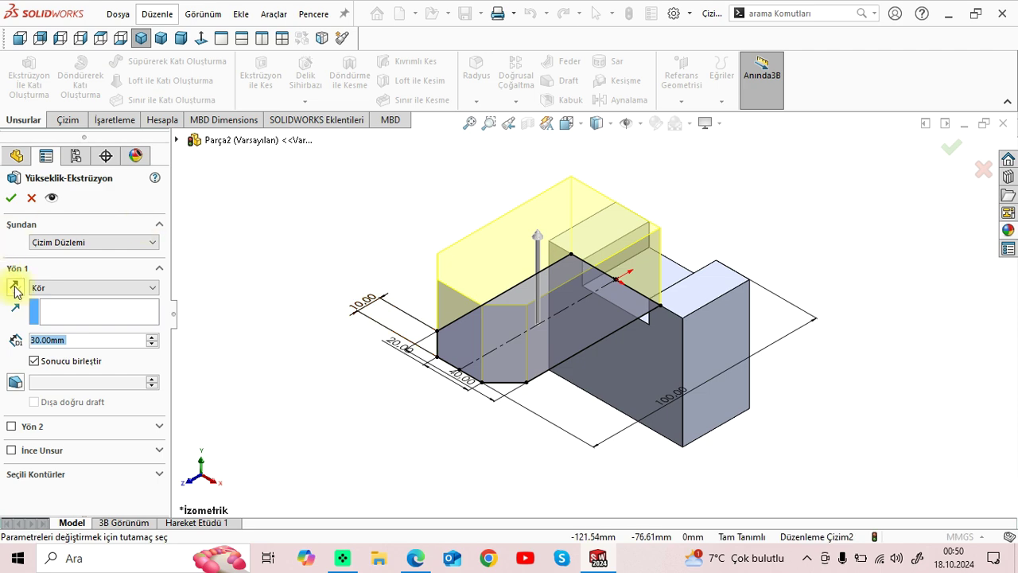
pyautogui.click(15, 287)
pyautogui.click(422, 553)
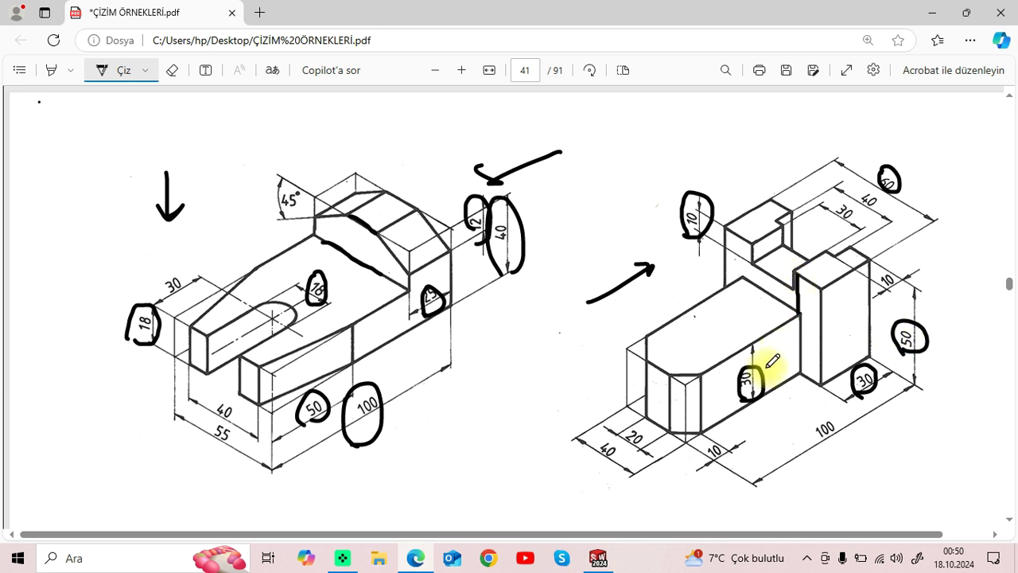
pyautogui.click(597, 560)
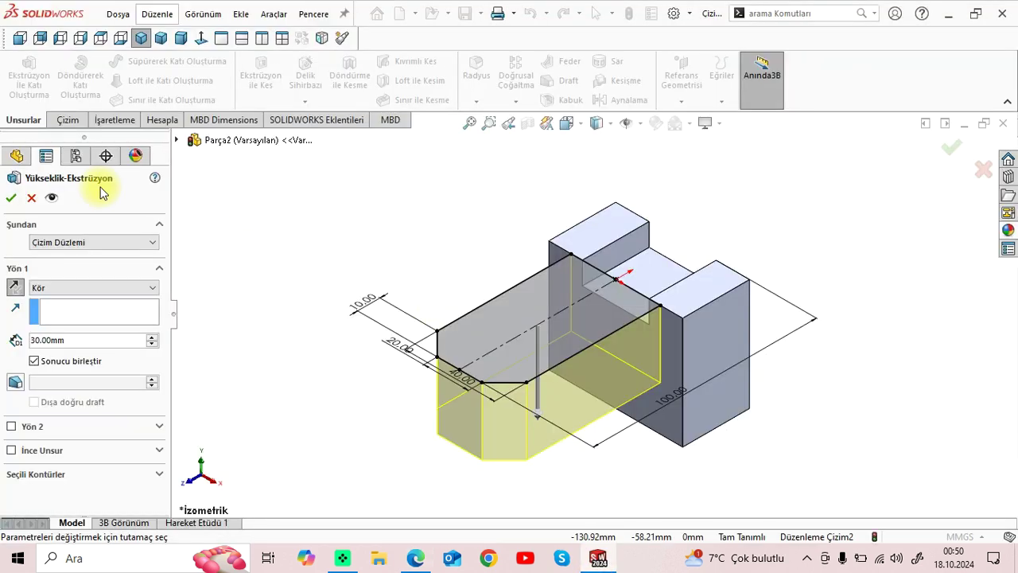
# Step: Start the extrusion from a reversed 20 mm offset and set its end to Up To Surface
pyautogui.click(54, 243)
pyautogui.click(53, 274)
pyautogui.click(73, 265)
pyautogui.write('0')
pyautogui.press('Return')
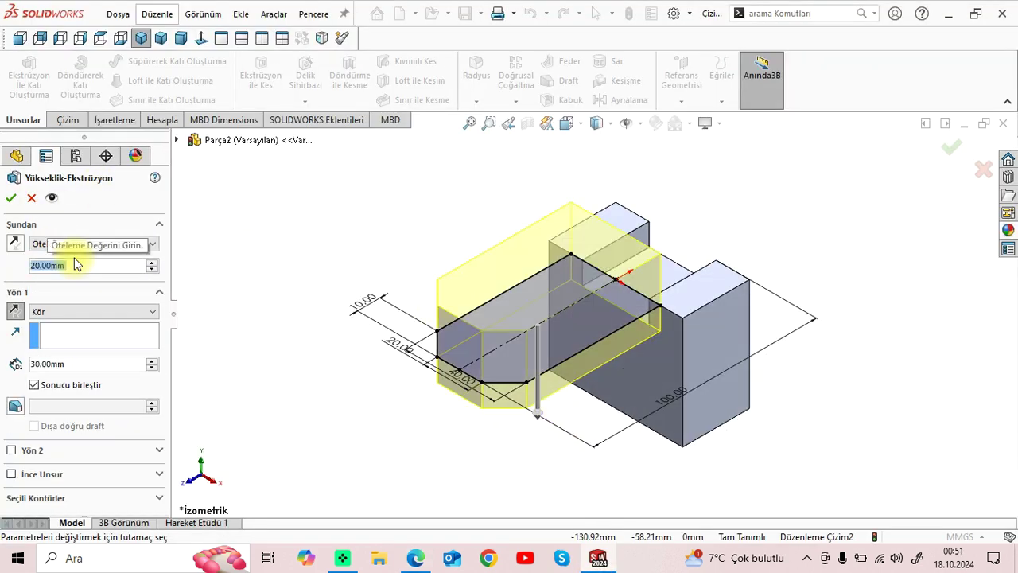
pyautogui.click(15, 243)
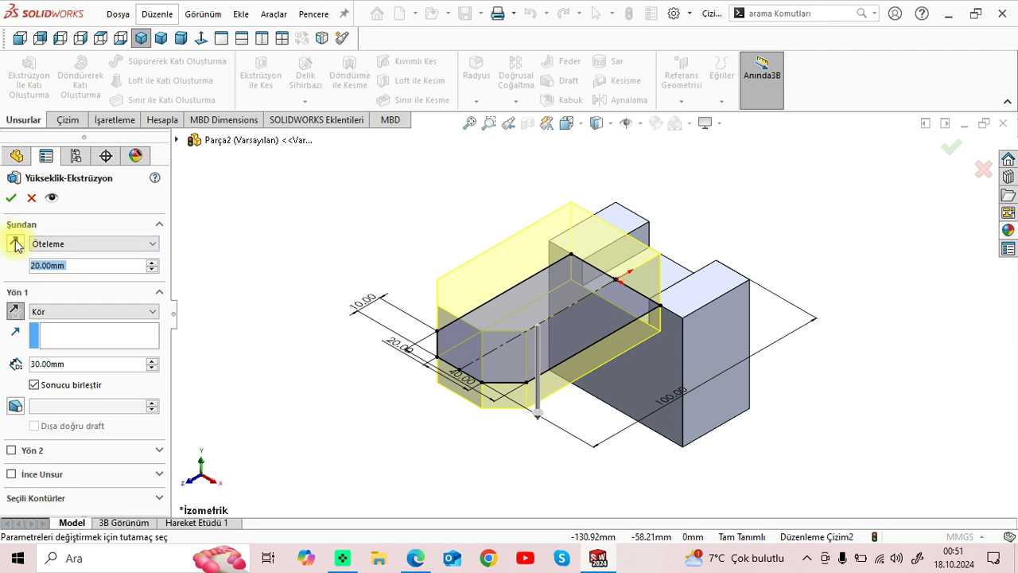
pyautogui.click(67, 314)
pyautogui.click(79, 355)
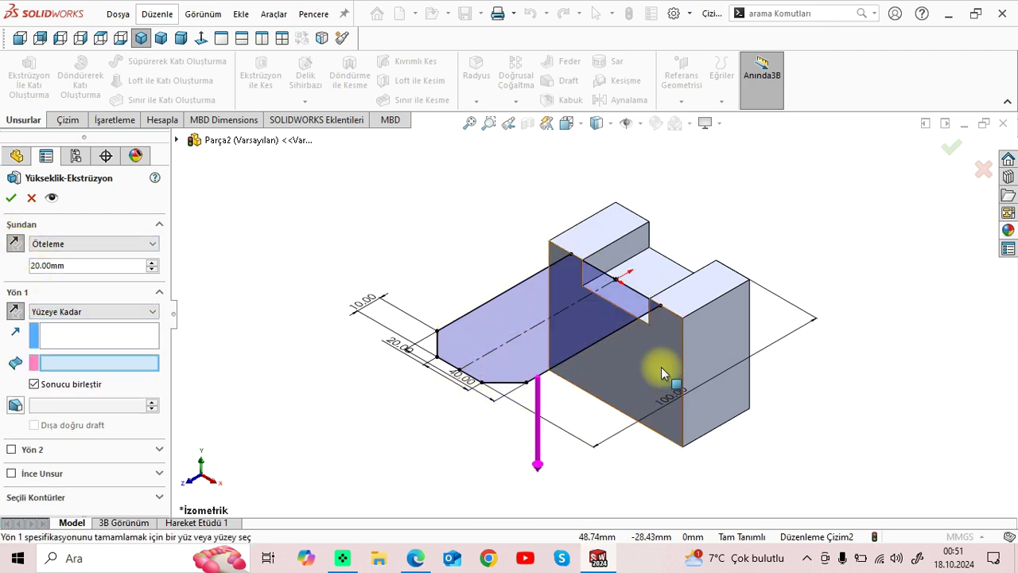
# Step: Pick the block's bottom face as the end surface and accept the extrusion
pyautogui.moveTo(661, 367); pyautogui.dragTo(656, 188, button='middle')
pyautogui.click(678, 447)
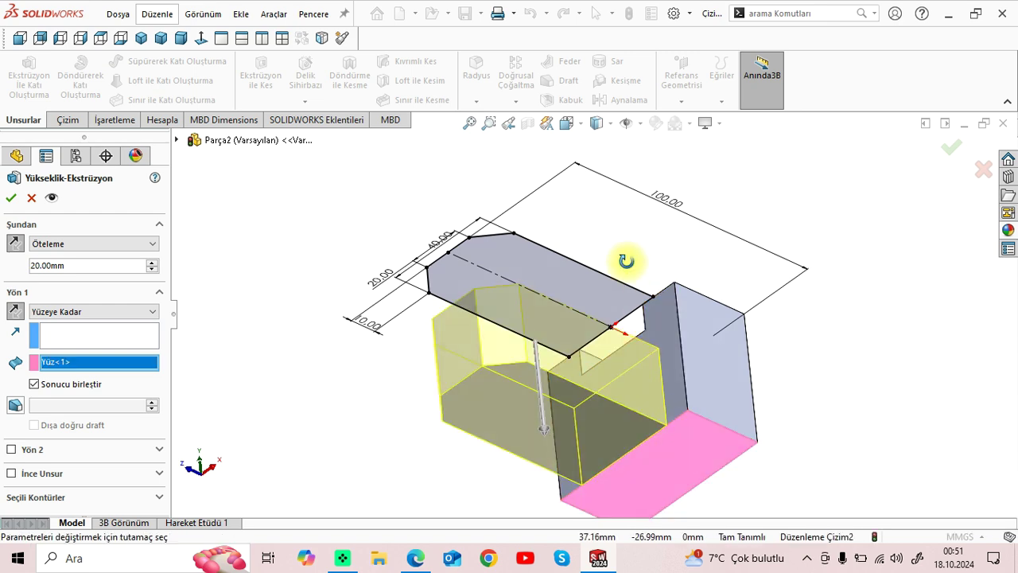
pyautogui.moveTo(624, 257); pyautogui.dragTo(624, 405, button='middle')
pyautogui.rightClick(350, 252)
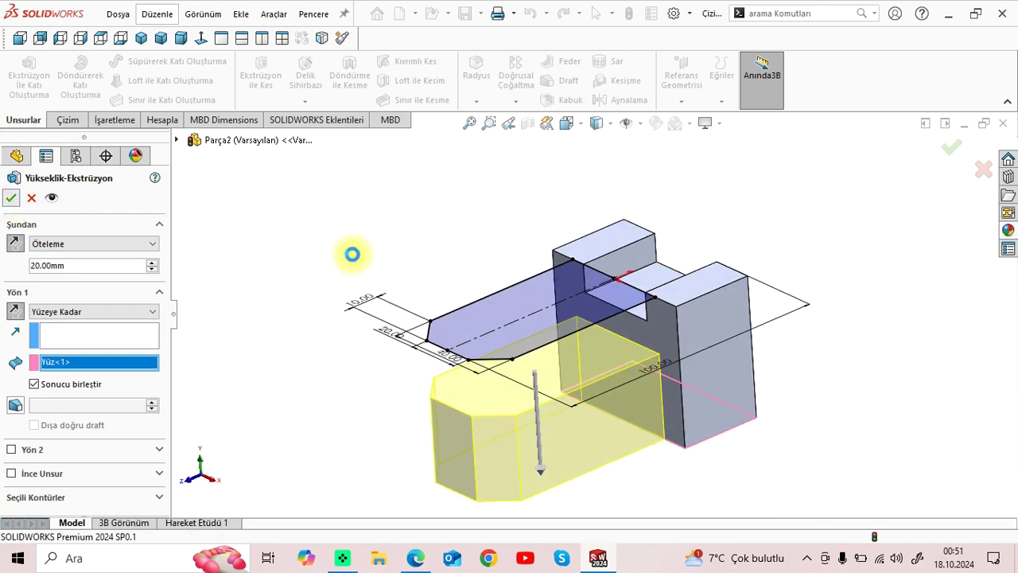
pyautogui.moveTo(630, 390)
pyautogui.mouseDown(button='middle')
pyautogui.moveTo(641, 403)
pyautogui.moveTo(597, 265)
pyautogui.mouseUp(button='middle')
pyautogui.click(415, 558)
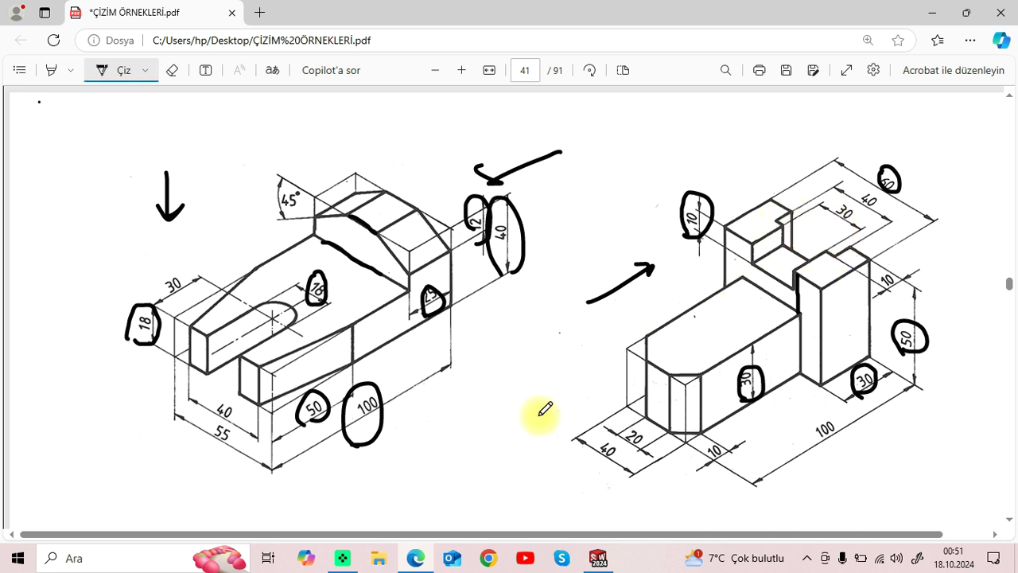
pyautogui.click(599, 558)
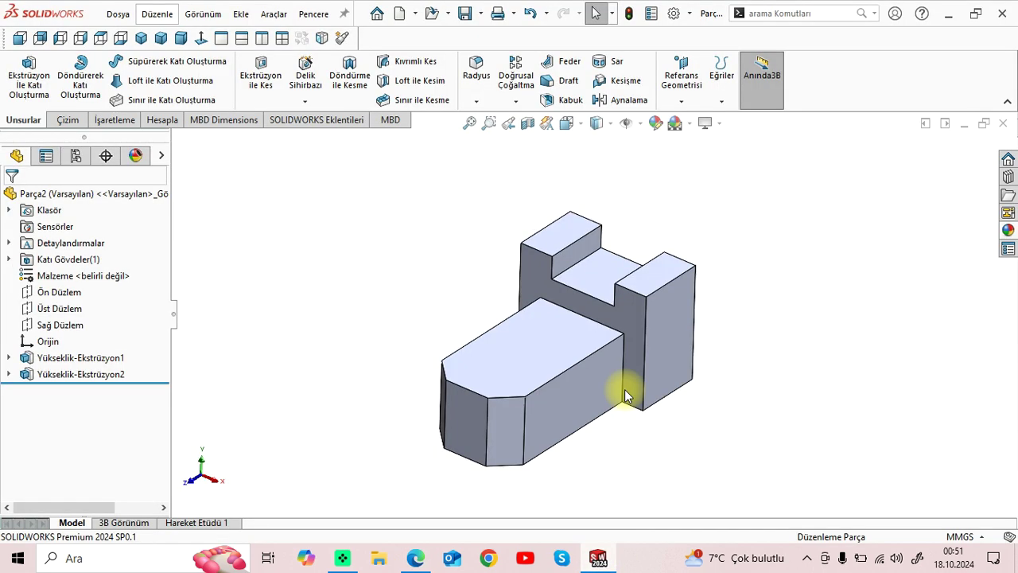
# Step: Sketch a corner rectangle along the top edge on the tall block's top face
pyautogui.click(657, 277)
pyautogui.click(721, 227)
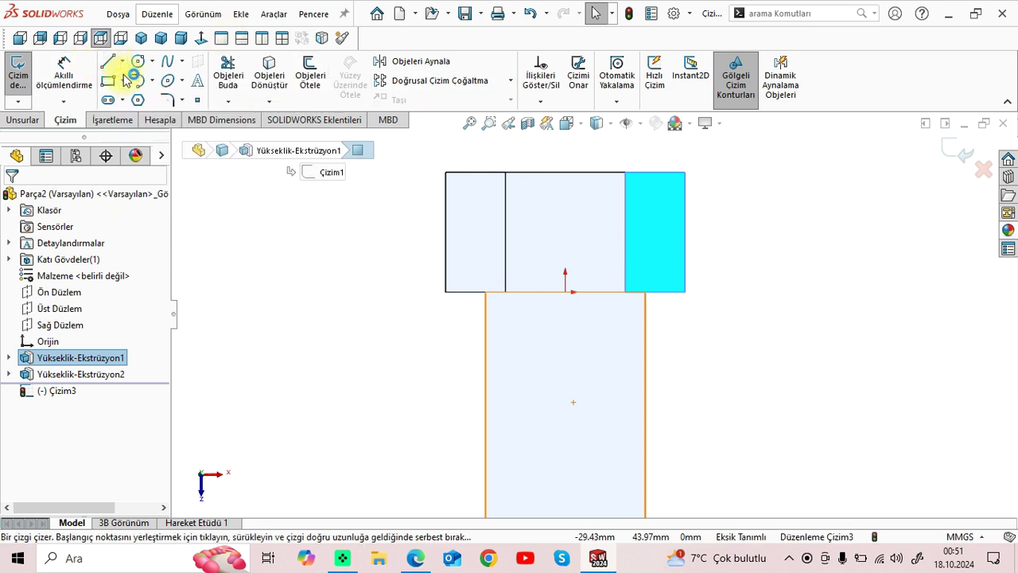
pyautogui.click(152, 81)
pyautogui.click(125, 82)
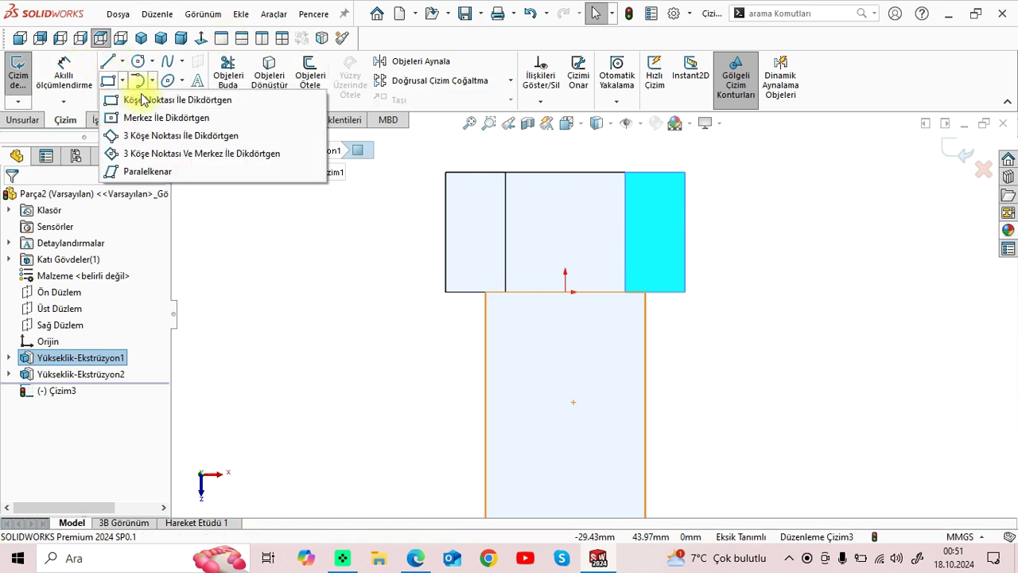
pyautogui.click(141, 99)
pyautogui.click(521, 172)
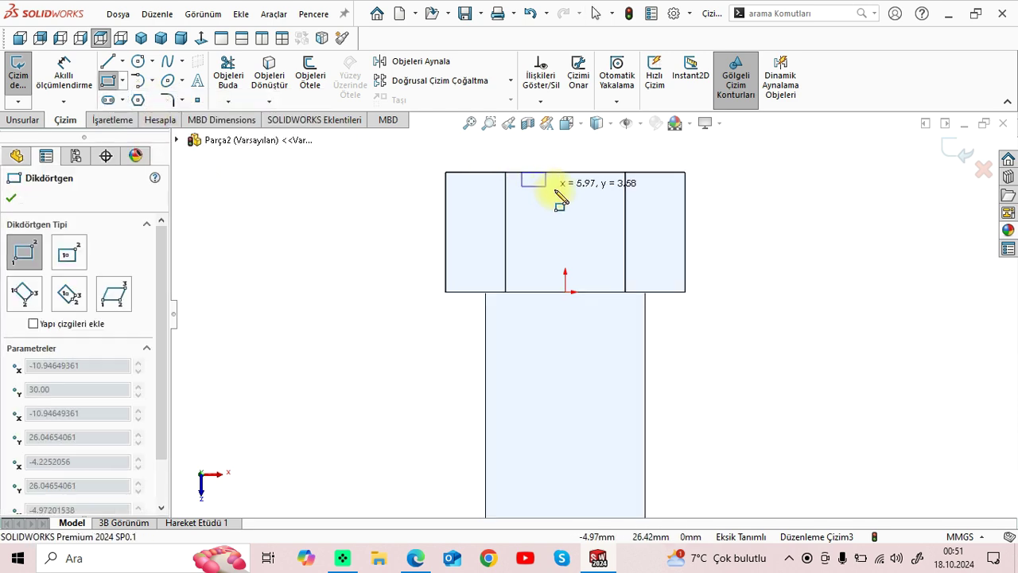
pyautogui.click(625, 197)
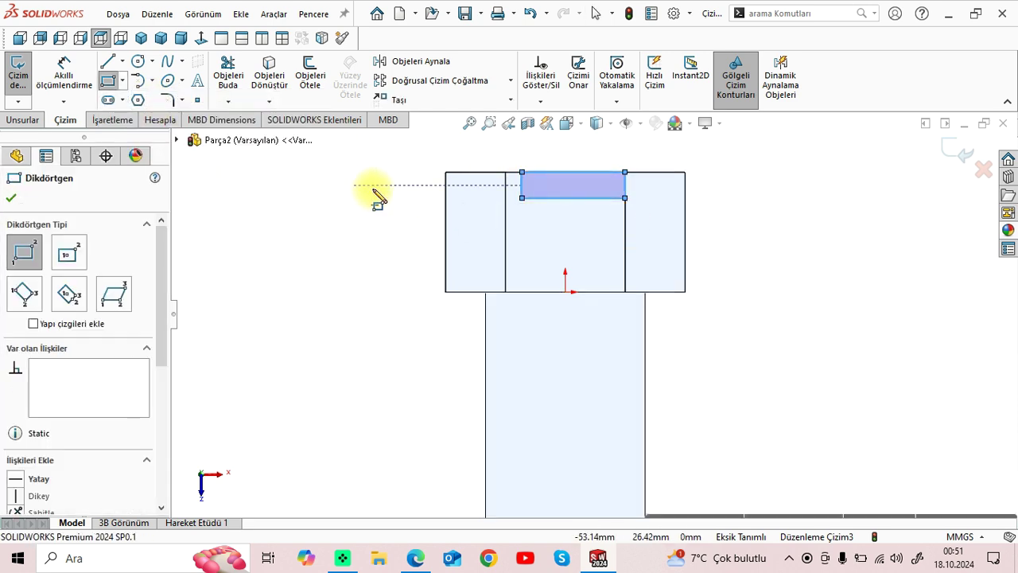
pyautogui.press('Escape')
# Step: Draw a vertical centerline rising from the origin
pyautogui.scroll(-1, 597, 191)
pyautogui.click(123, 61)
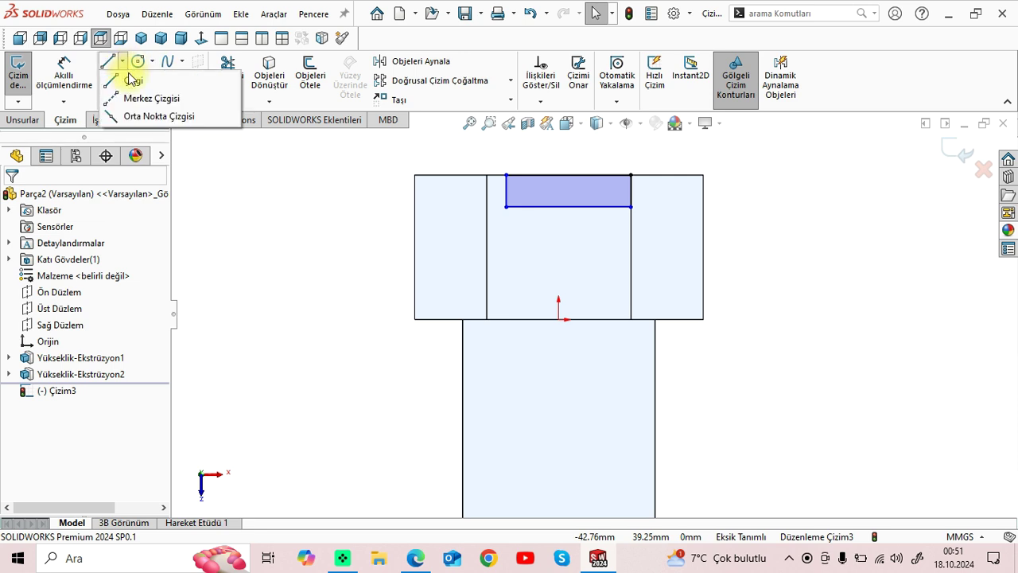
pyautogui.click(141, 97)
pyautogui.click(559, 319)
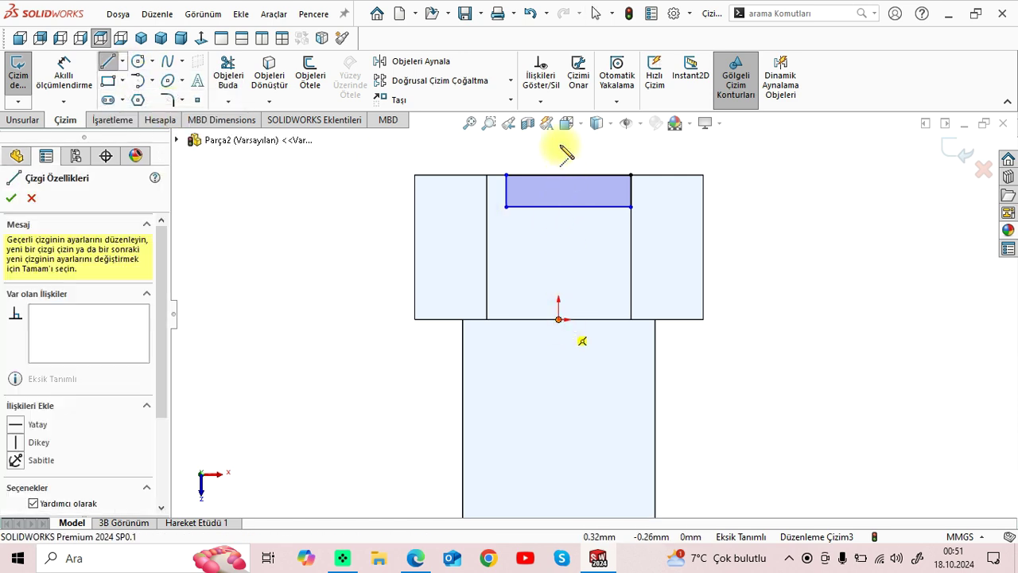
pyautogui.click(559, 158)
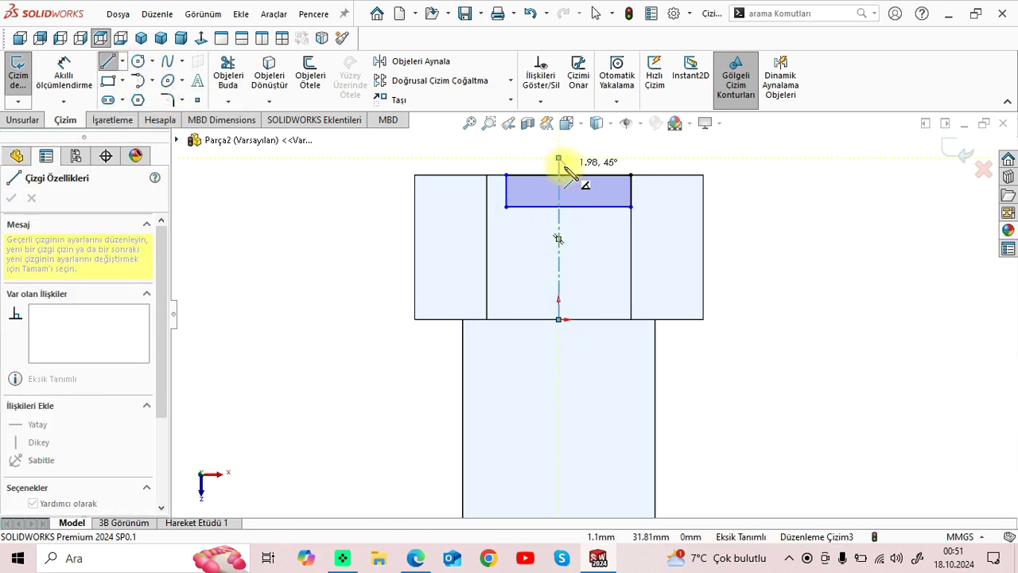
pyautogui.press('Escape')
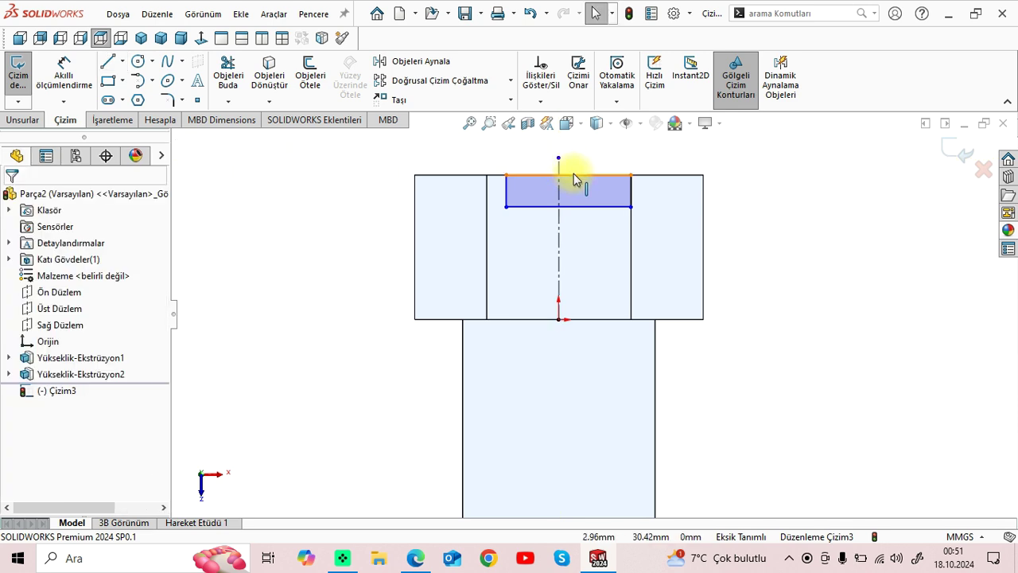
# Step: Make the centerline's top end coincident with the midpoint of the slot's top edge
pyautogui.rightClick(573, 174)
pyautogui.click(615, 199)
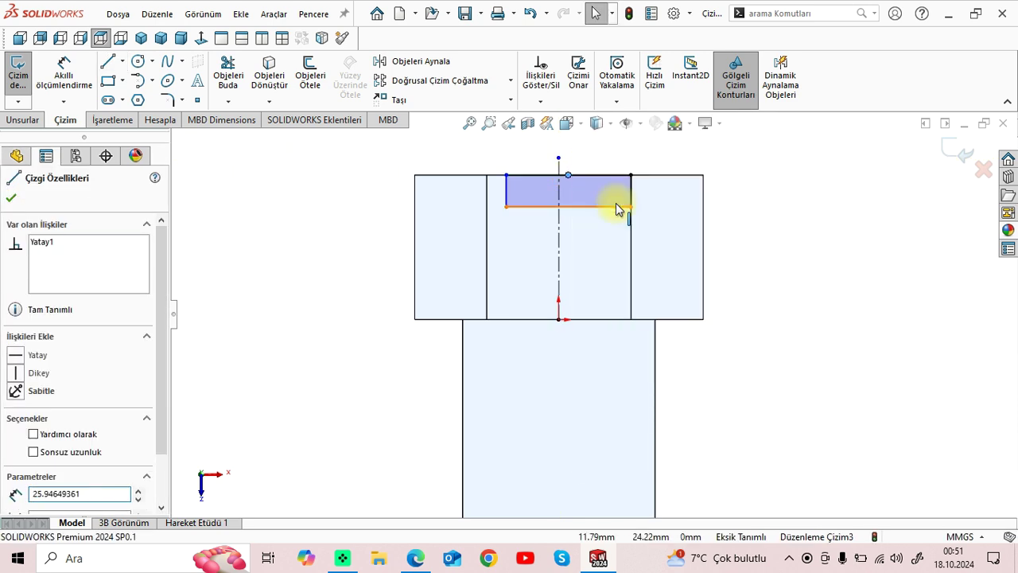
pyautogui.keyDown('ctrl'); pyautogui.click(558, 158); pyautogui.keyUp('ctrl')
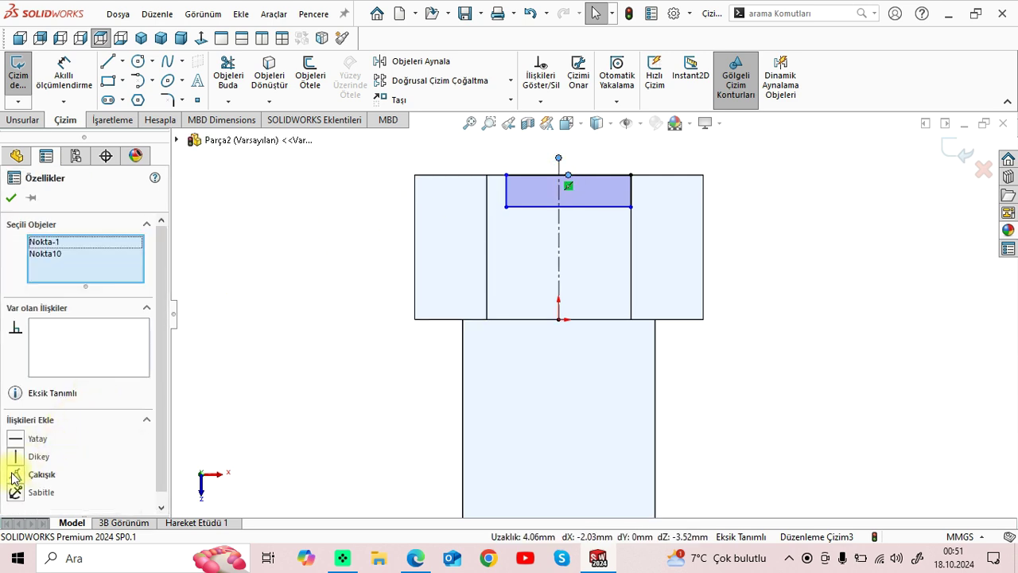
pyautogui.click(13, 475)
pyautogui.click(11, 199)
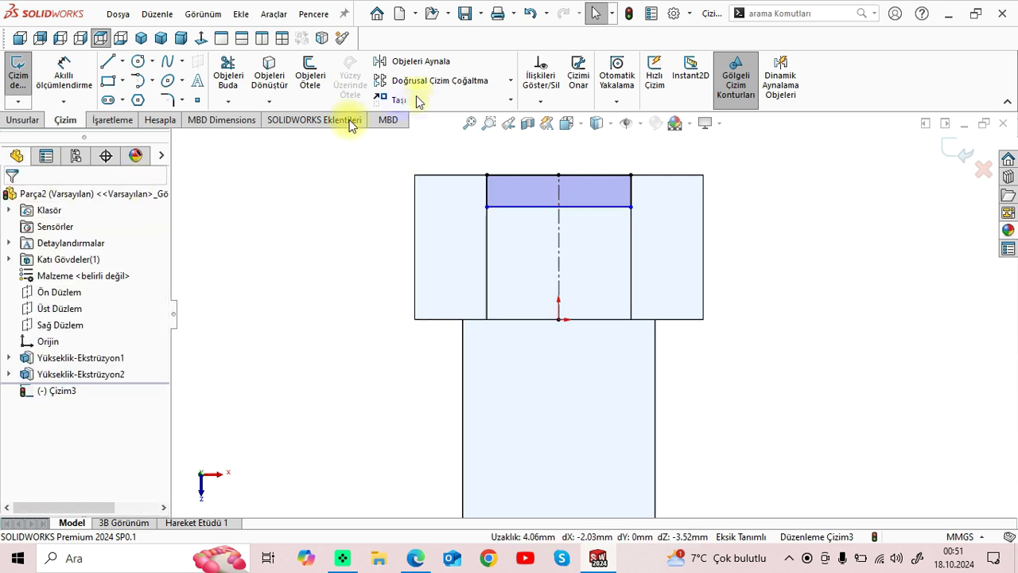
pyautogui.click(416, 558)
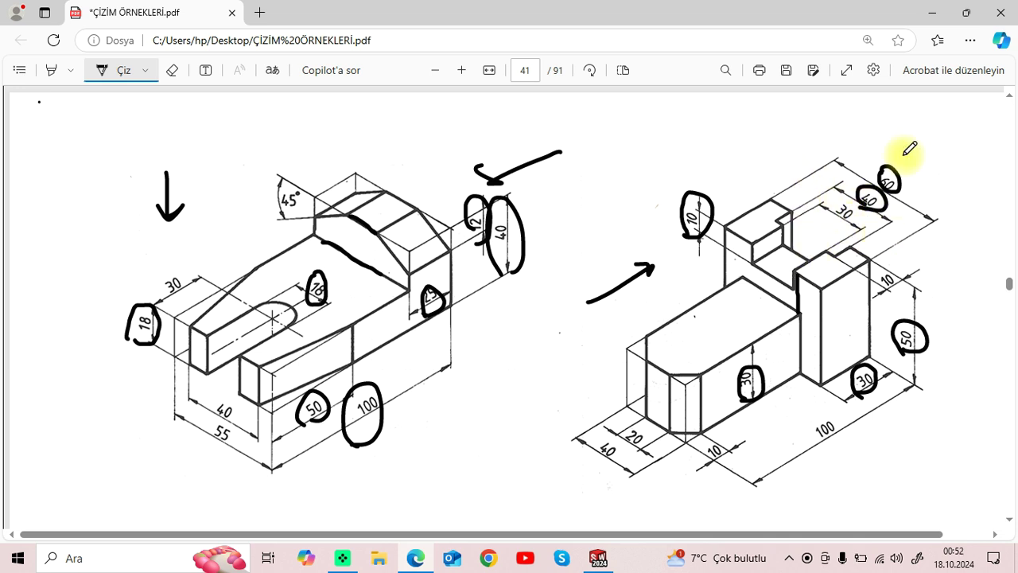
# Step: Try dimensioning the slot's top edge, cancelling the over-defining dimension
pyautogui.click(599, 559)
pyautogui.click(64, 73)
pyautogui.click(589, 176)
pyautogui.click(579, 156)
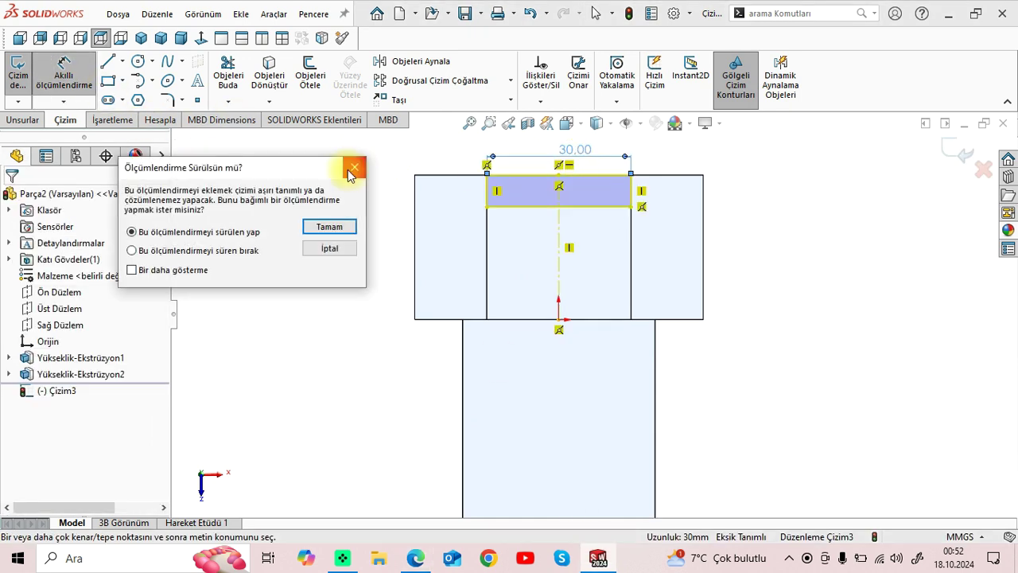
pyautogui.click(354, 168)
pyautogui.press('Escape')
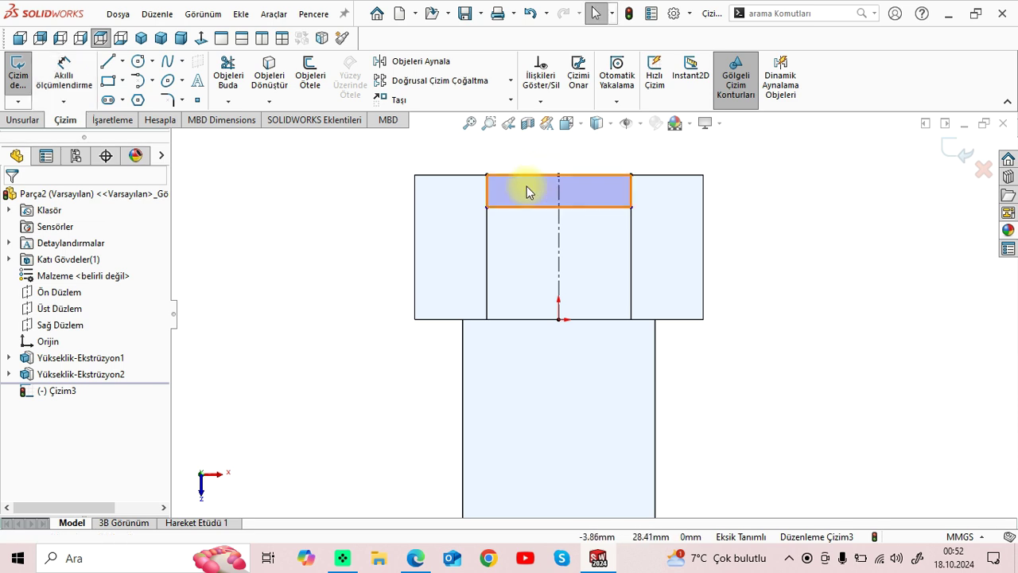
# Step: Merge the slot's bottom-left corner into the top-left corner and retry the top-line dimension
pyautogui.click(486, 205)
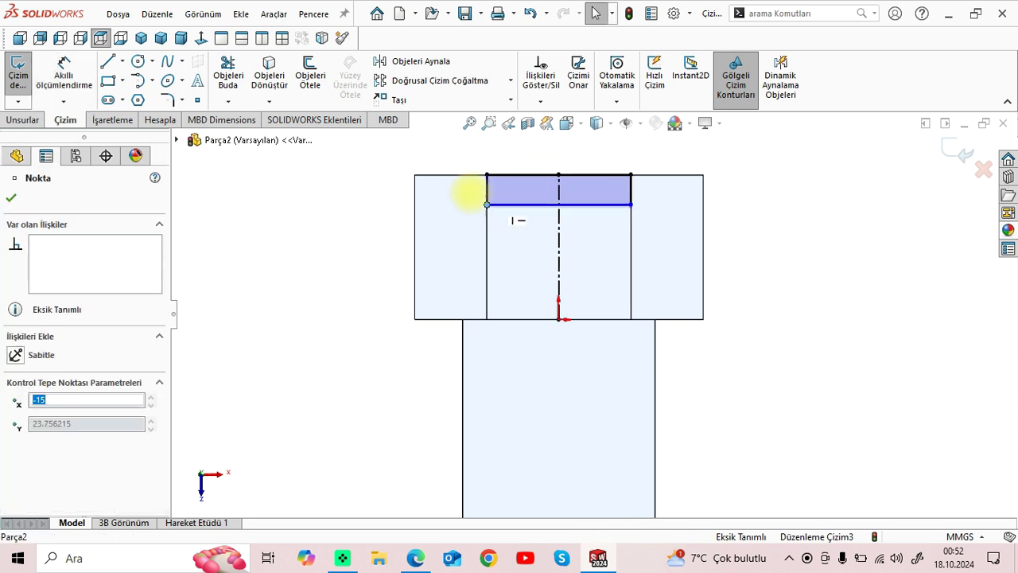
pyautogui.moveTo(486, 204); pyautogui.dragTo(486, 174)
pyautogui.rightClick(485, 166)
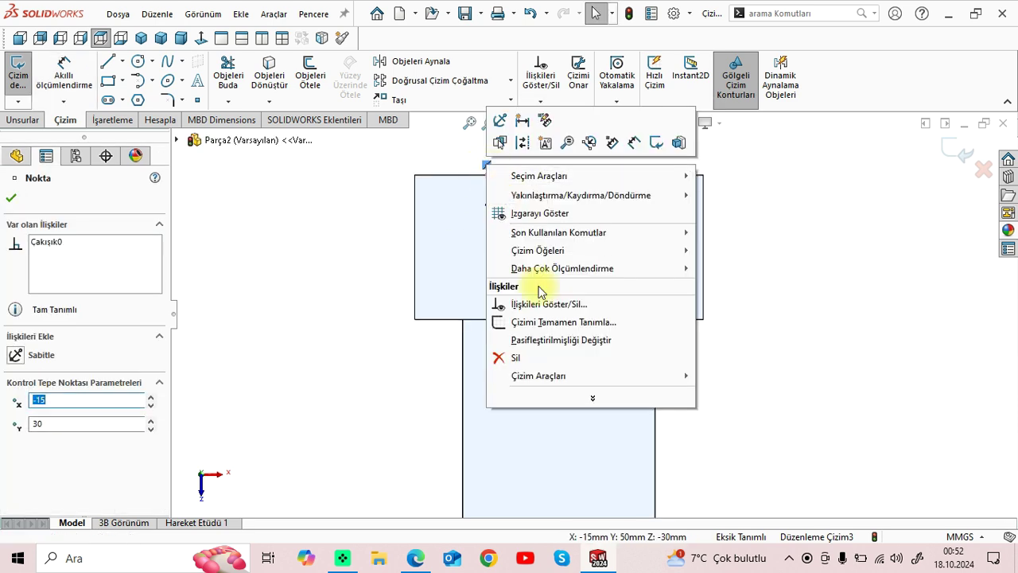
pyautogui.click(516, 357)
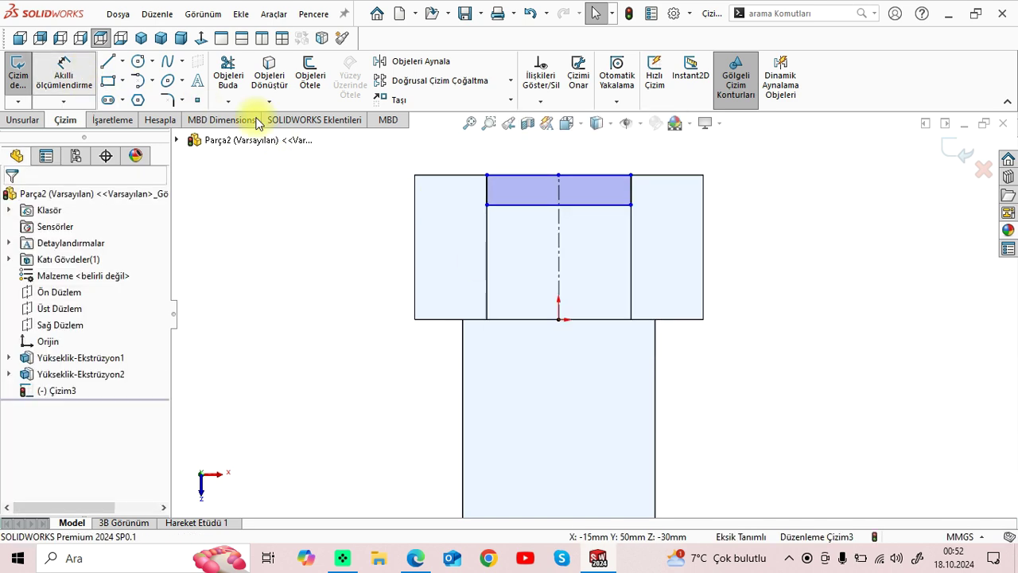
pyautogui.click(549, 172)
pyautogui.click(551, 159)
pyautogui.click(362, 163)
# Step: Drag the slot's edges and delete its coincident relation
pyautogui.moveTo(558, 175)
pyautogui.mouseDown()
pyautogui.moveTo(562, 141)
pyautogui.moveTo(560, 175)
pyautogui.mouseUp()
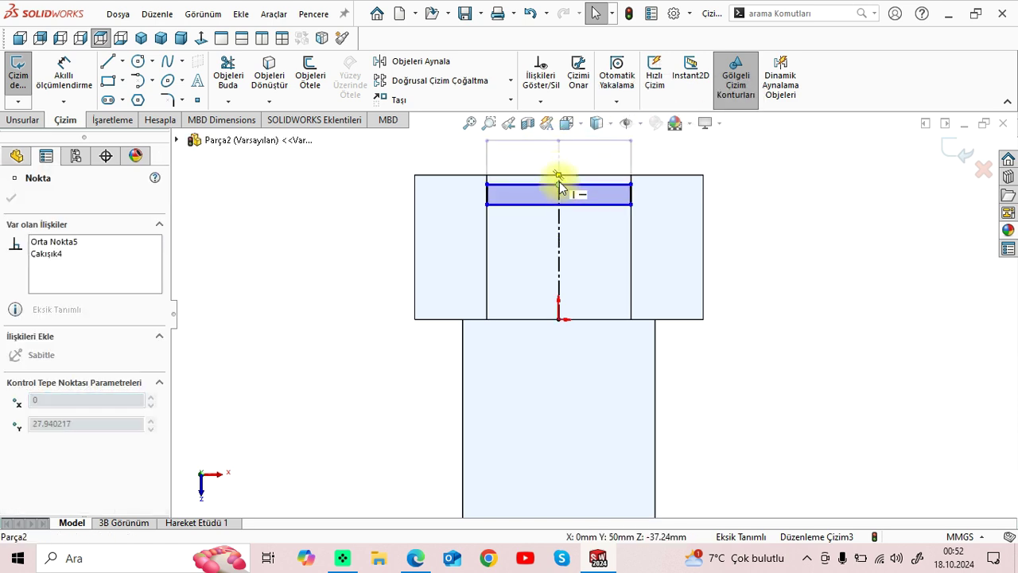
pyautogui.rightClick(562, 191)
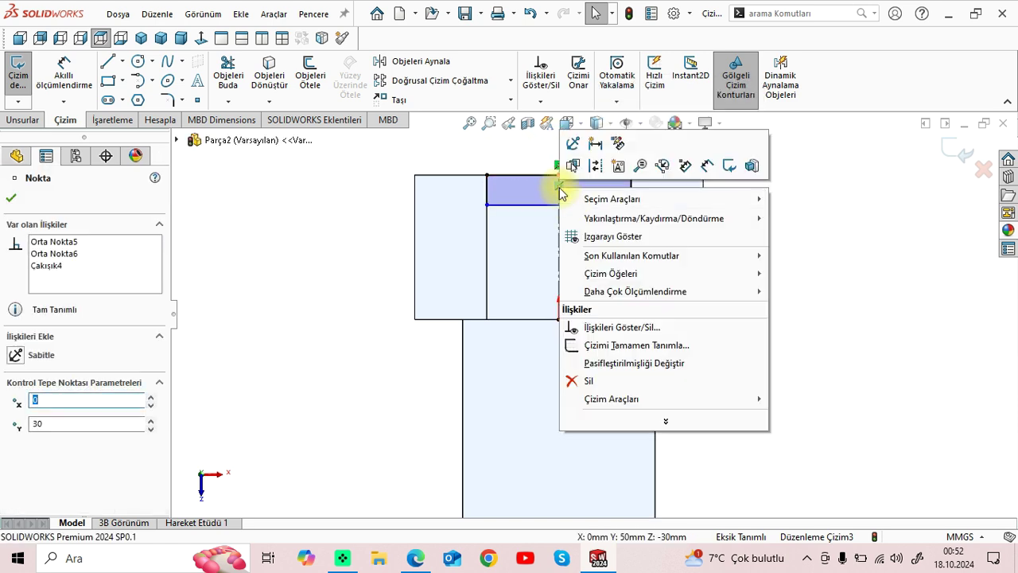
pyautogui.click(587, 379)
pyautogui.scroll(-1, 605, 192)
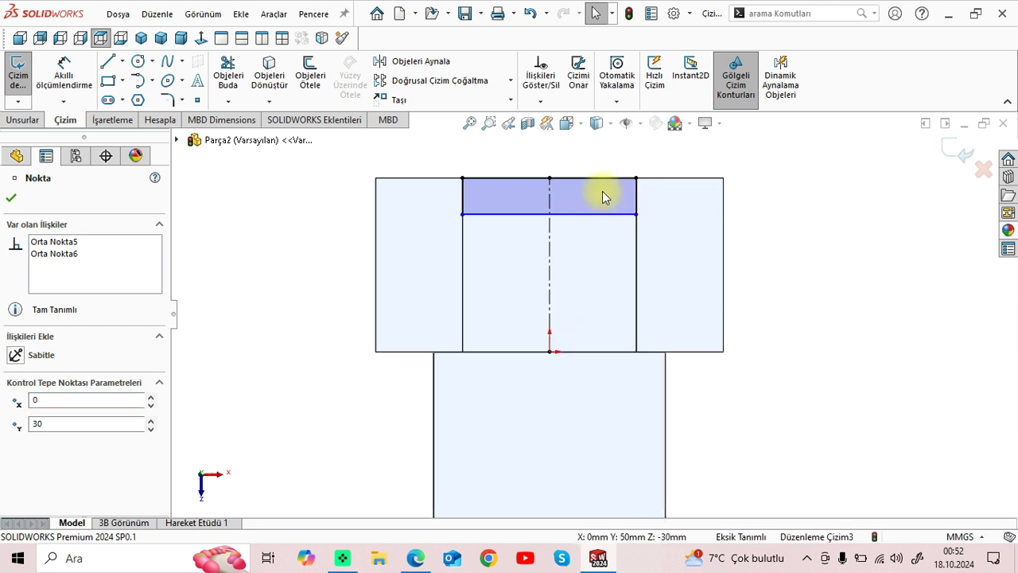
pyautogui.press('Escape')
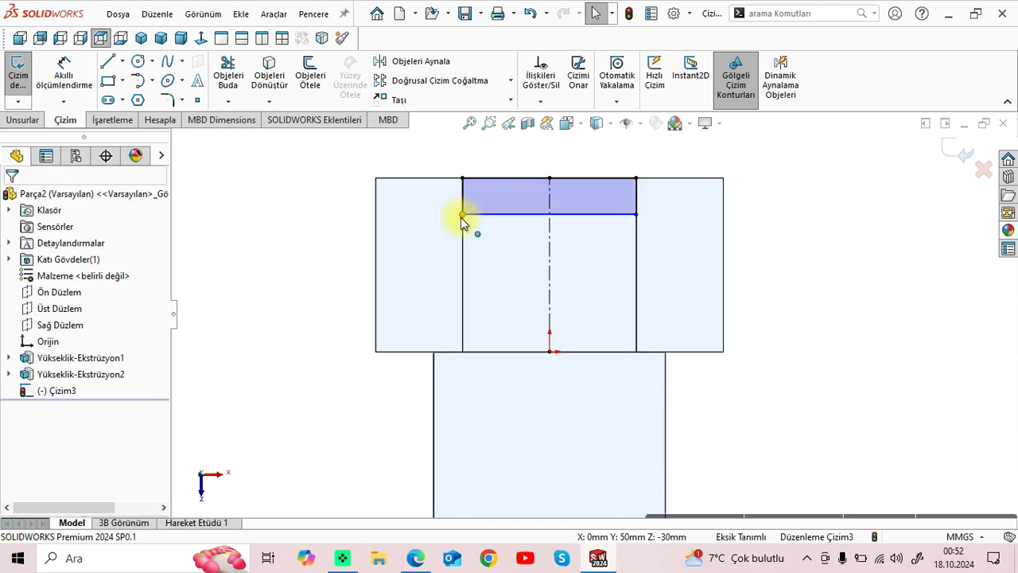
pyautogui.moveTo(463, 214); pyautogui.dragTo(463, 220)
pyautogui.press('Escape')
pyautogui.scroll(-1, 548, 238)
pyautogui.scroll(2, 466, 182)
# Step: Delete the old slot rectangle and draw a new corner rectangle from the top edge
pyautogui.moveTo(442, 178)
pyautogui.mouseDown()
pyautogui.moveTo(654, 246)
pyautogui.moveTo(681, 269)
pyautogui.mouseUp()
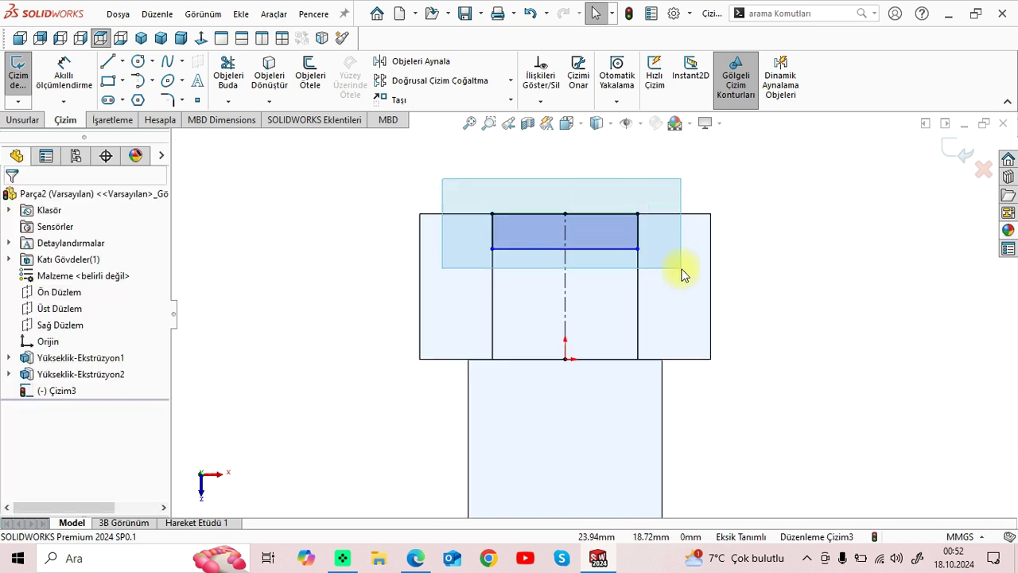
pyautogui.press('Delete')
pyautogui.click(122, 80)
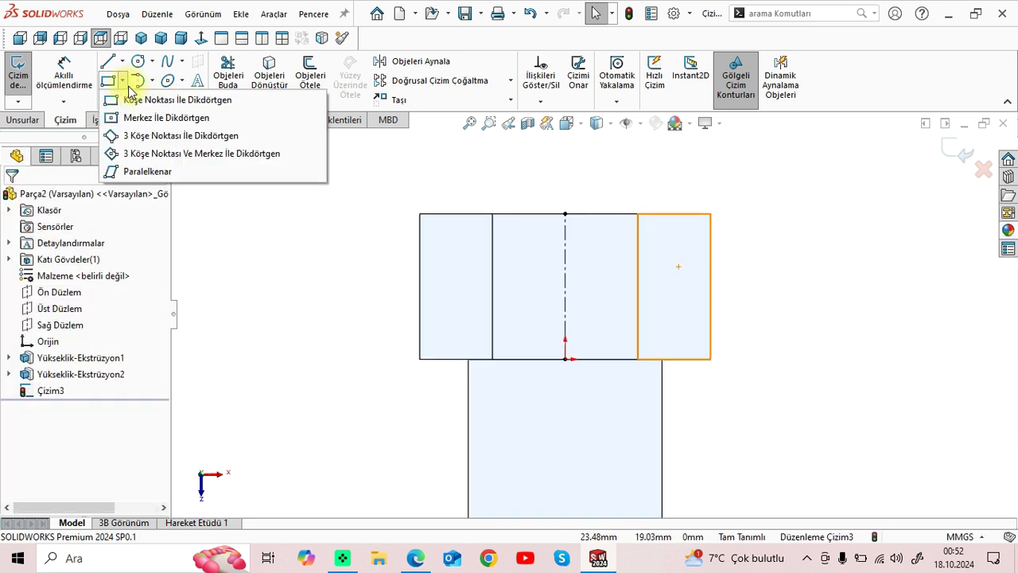
pyautogui.click(139, 99)
pyautogui.click(502, 214)
pyautogui.click(609, 241)
pyautogui.press('Escape')
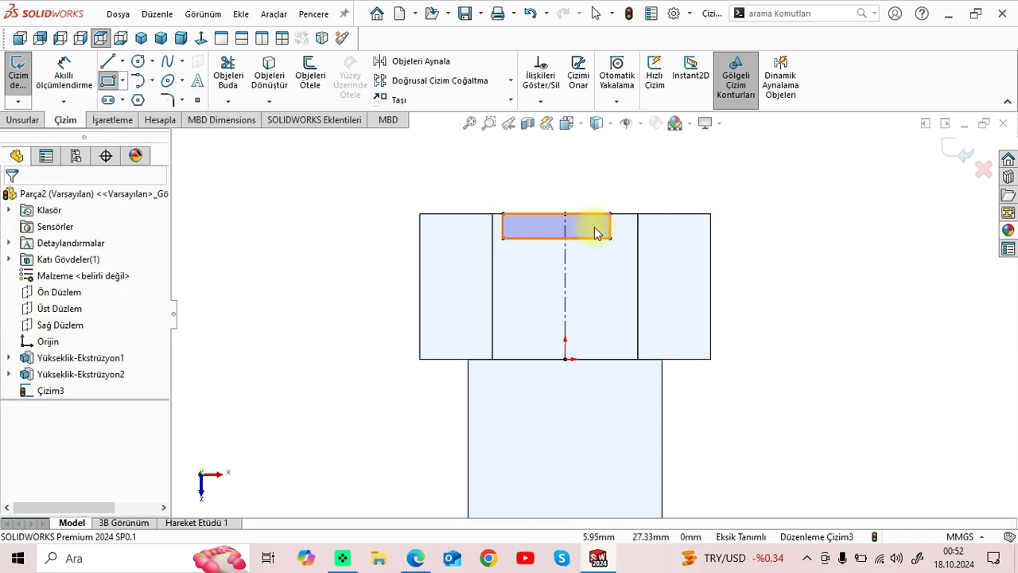
pyautogui.scroll(-2, 596, 230)
# Step: Make the rectangle's left and right sides symmetric about the centerline
pyautogui.click(463, 239)
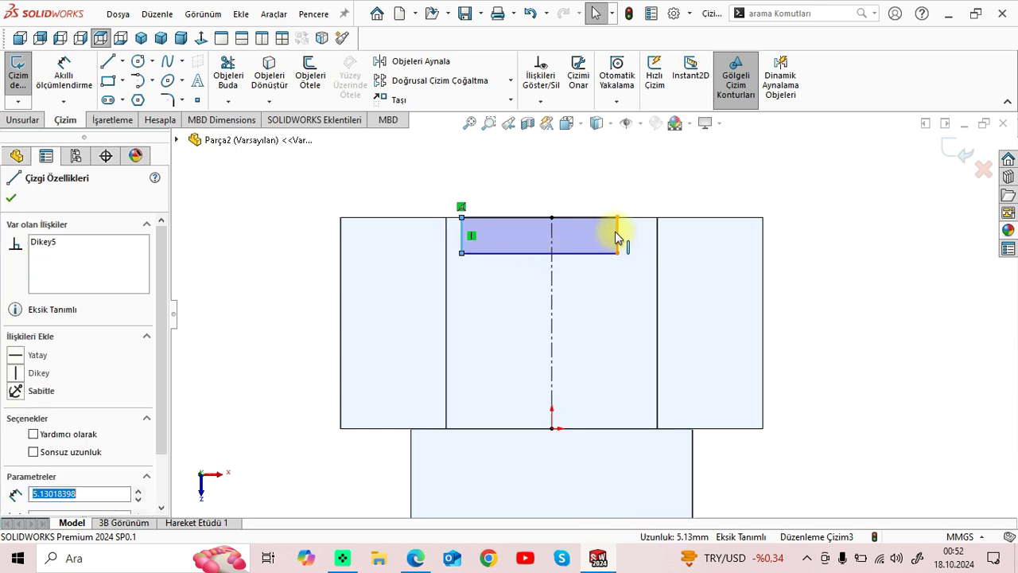
pyautogui.keyDown('ctrl'); pyautogui.click(617, 236); pyautogui.keyUp('ctrl')
pyautogui.keyDown('ctrl'); pyautogui.click(552, 235); pyautogui.keyUp('ctrl')
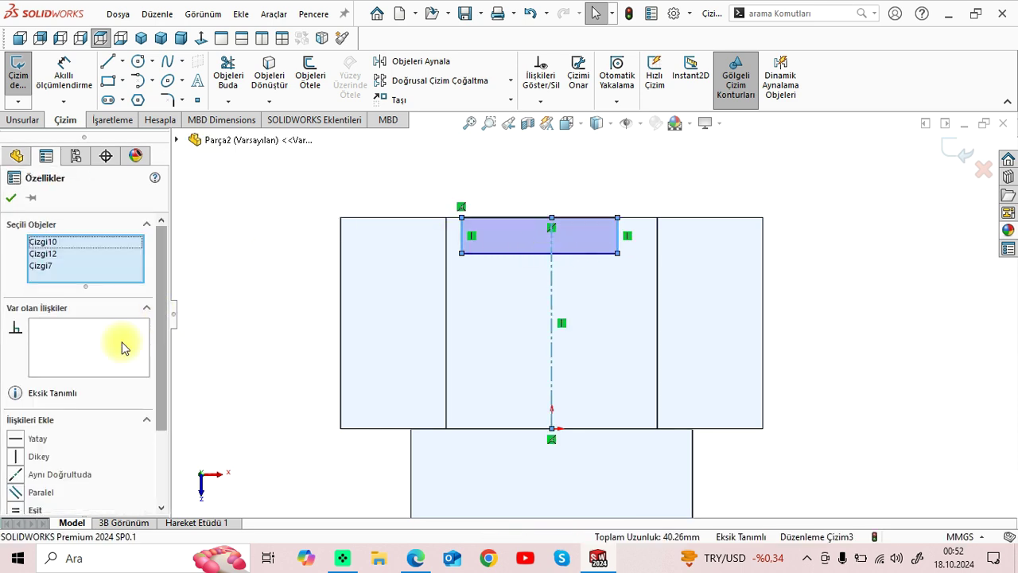
pyautogui.scroll(-1, 163, 322)
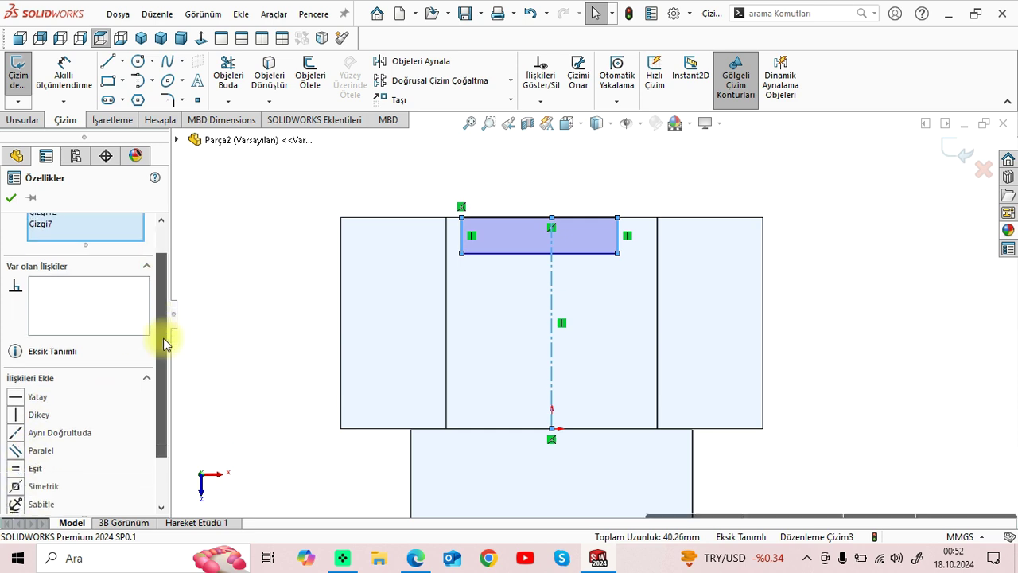
pyautogui.scroll(-1, 164, 334)
pyautogui.click(16, 468)
pyautogui.click(11, 198)
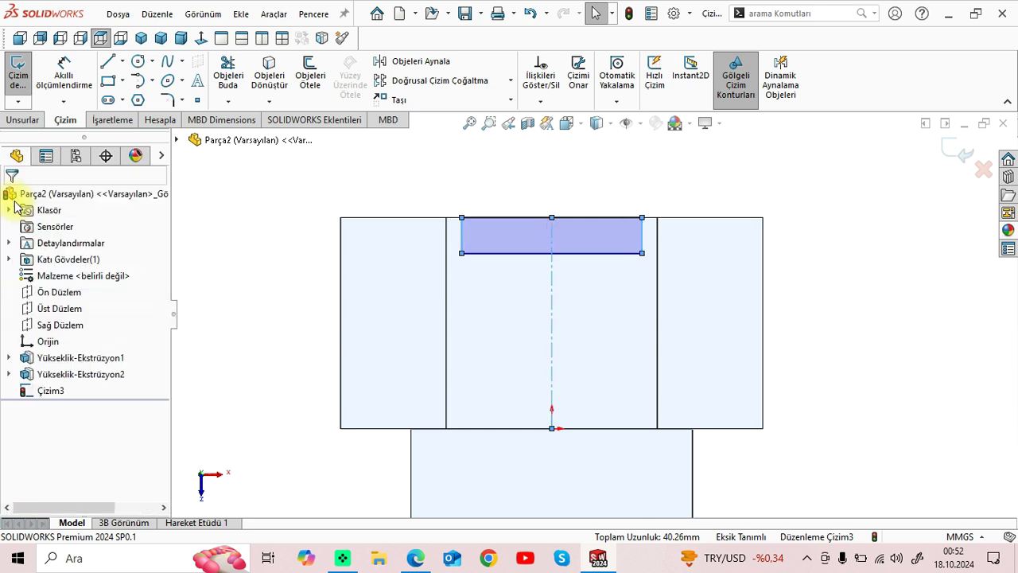
# Step: Dimension the rectangle's top edge to a 40 mm width
pyautogui.click(64, 75)
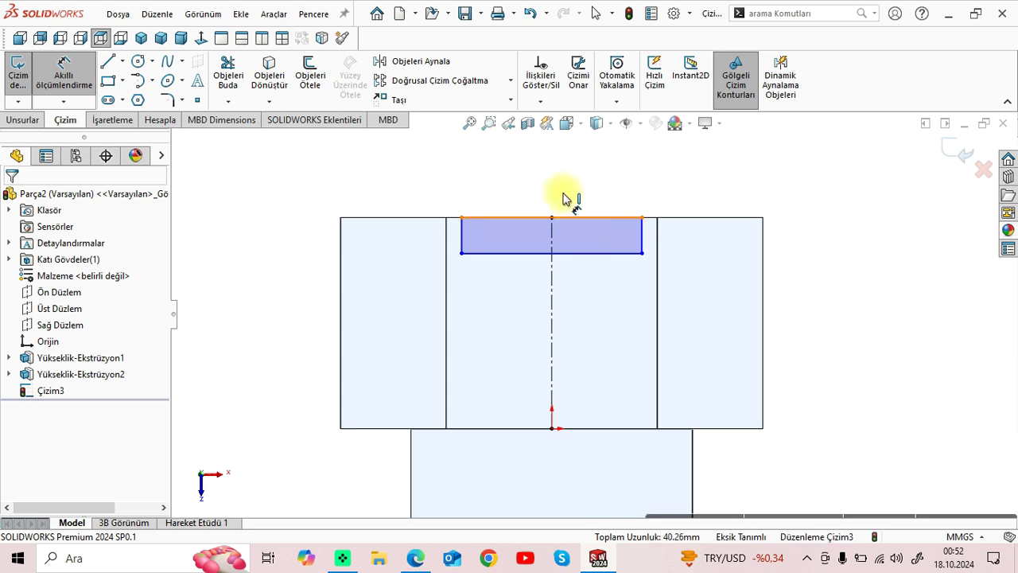
pyautogui.click(564, 215)
pyautogui.click(563, 191)
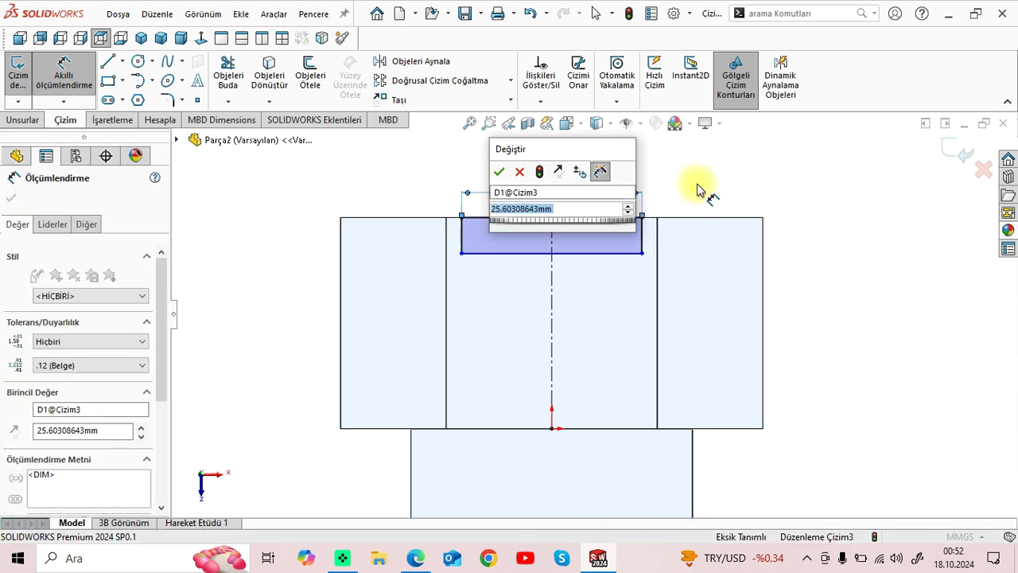
pyautogui.write('40')
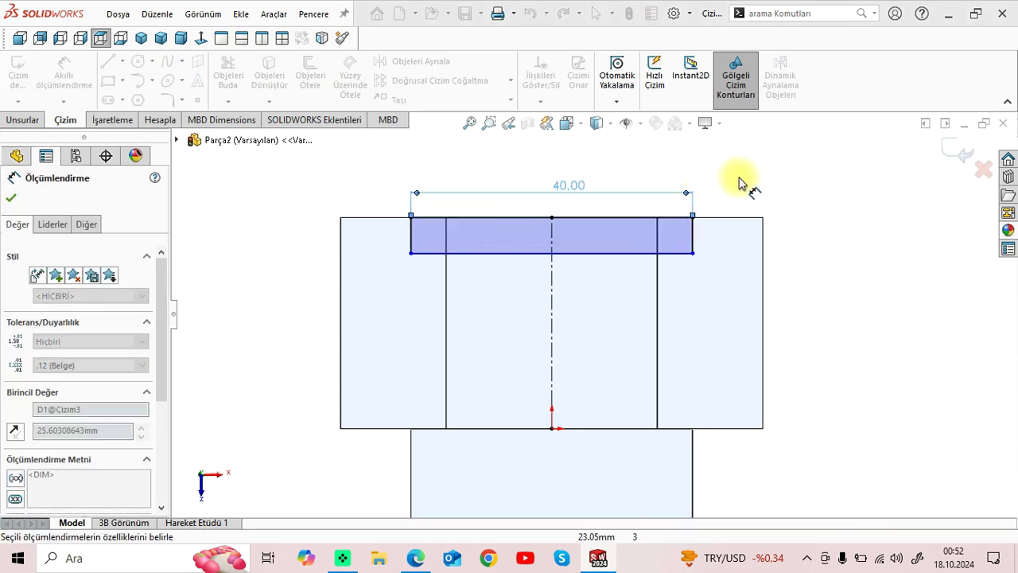
pyautogui.click(11, 197)
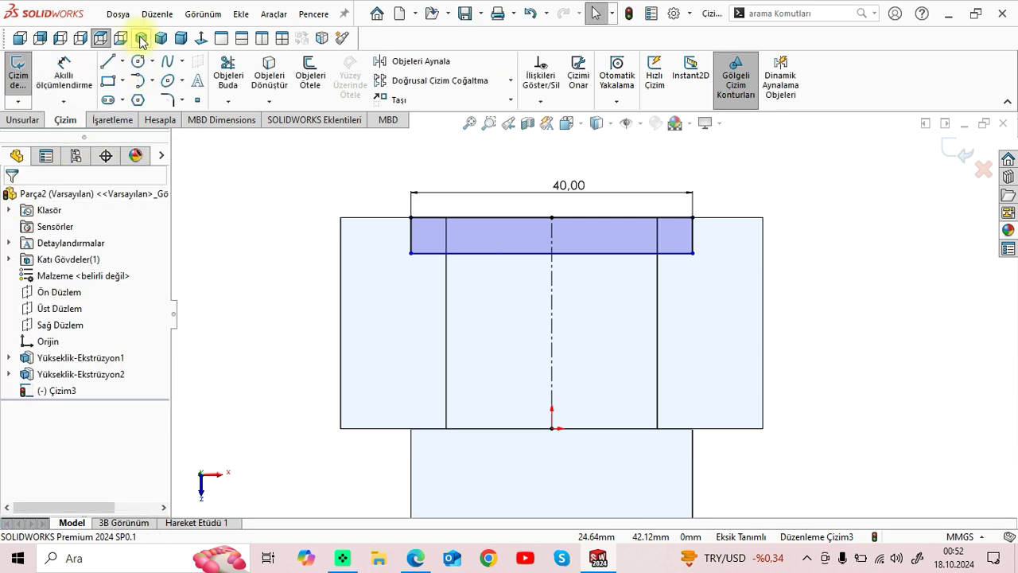
pyautogui.click(141, 38)
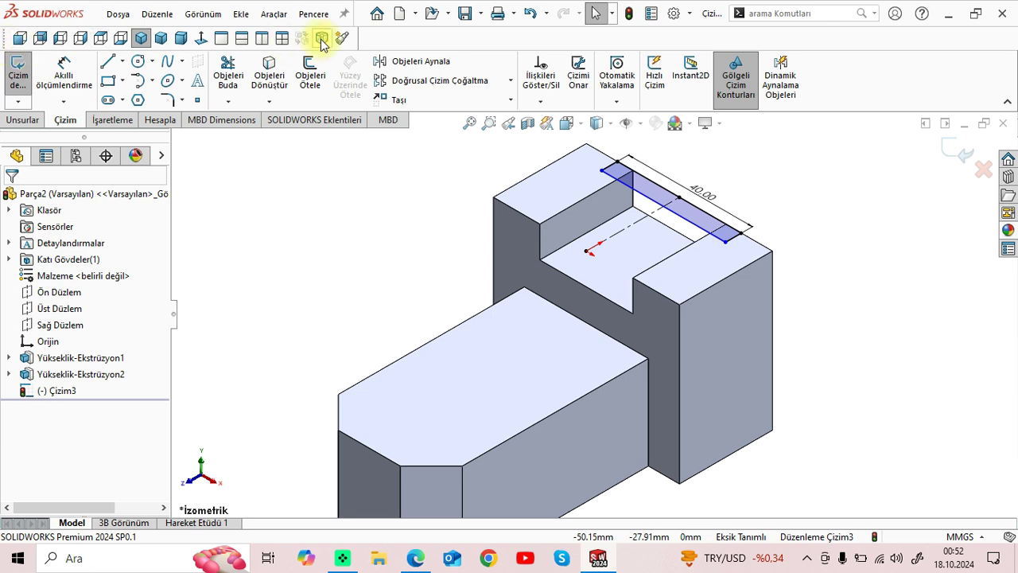
pyautogui.click(200, 41)
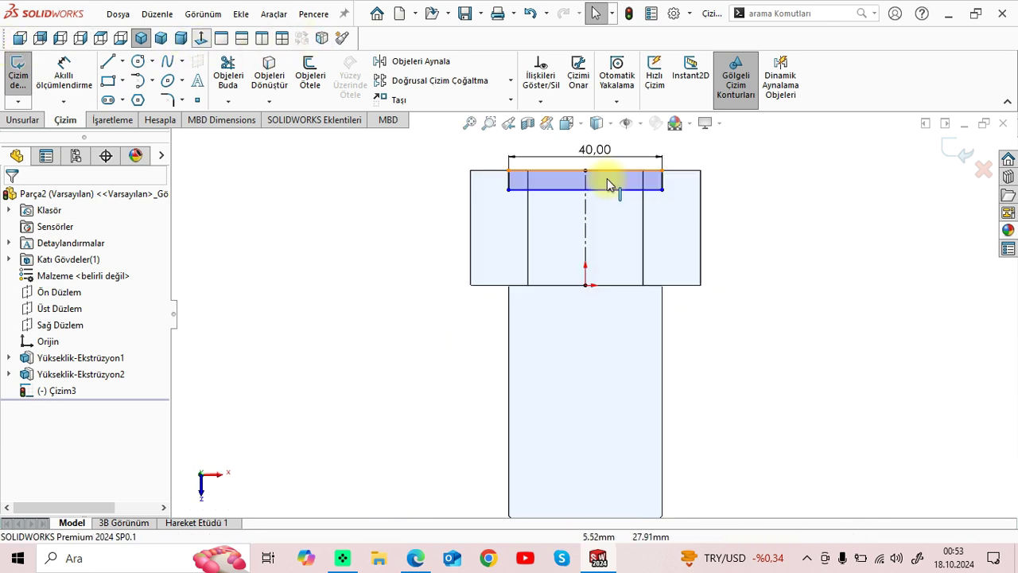
# Step: Dimension the slot rectangle's left edge to a 10 mm height after checking the drawing
pyautogui.click(414, 560)
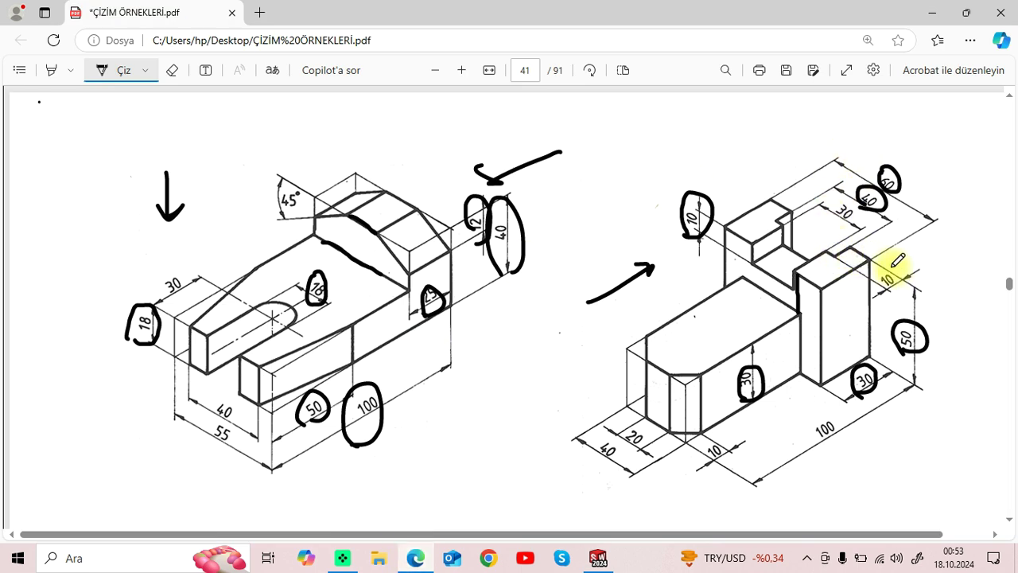
pyautogui.moveTo(884, 291); pyautogui.dragTo(877, 274)
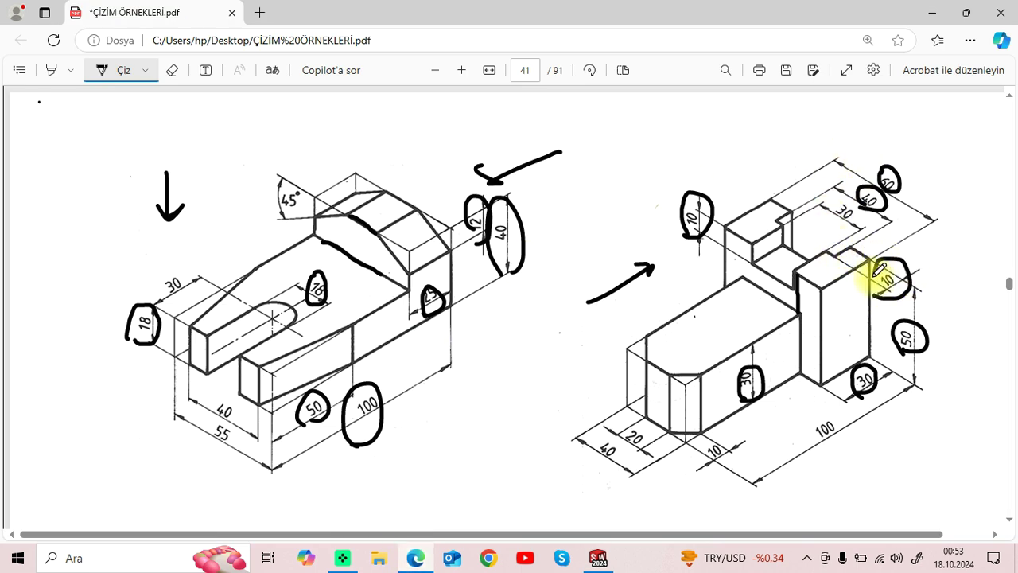
pyautogui.click(597, 558)
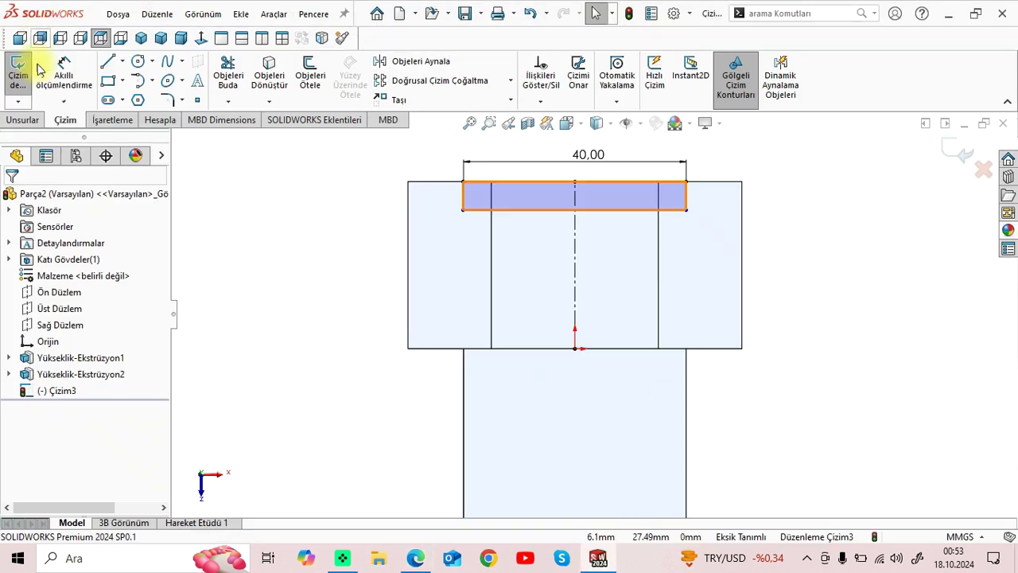
pyautogui.click(63, 75)
pyautogui.click(465, 200)
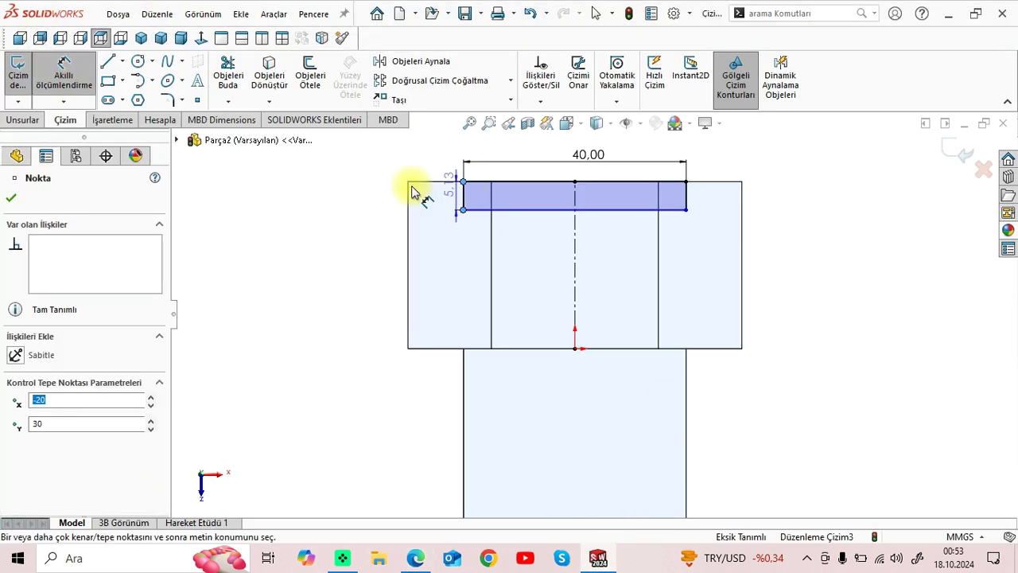
pyautogui.click(360, 191)
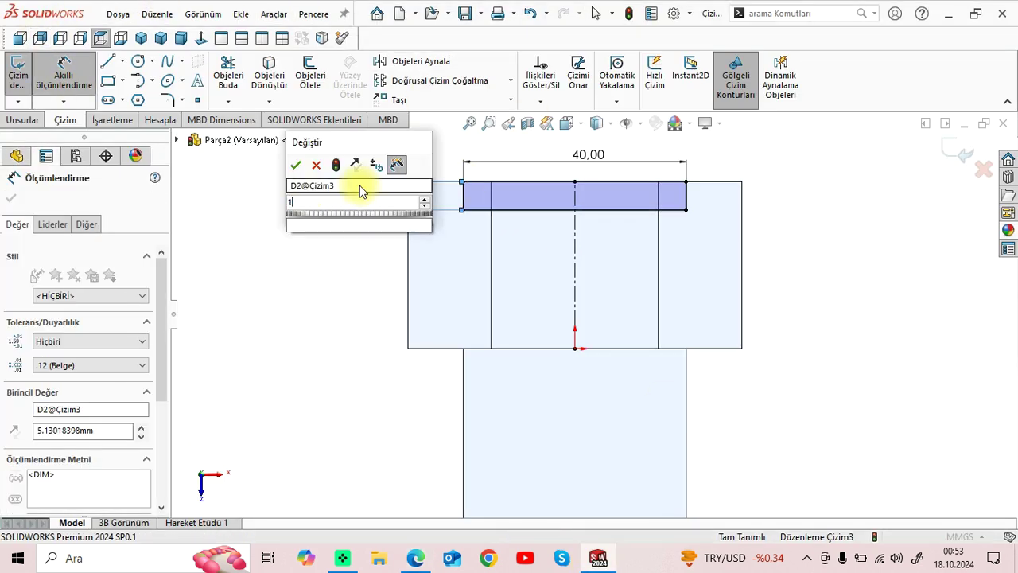
pyautogui.press('Return')
pyautogui.write('10')
pyautogui.press('Return')
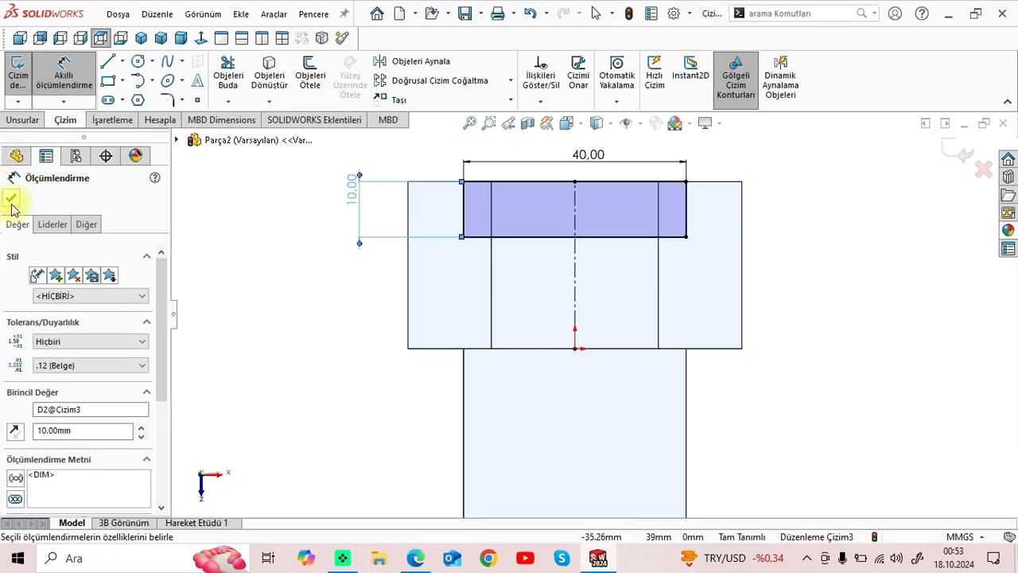
pyautogui.click(11, 198)
pyautogui.click(141, 39)
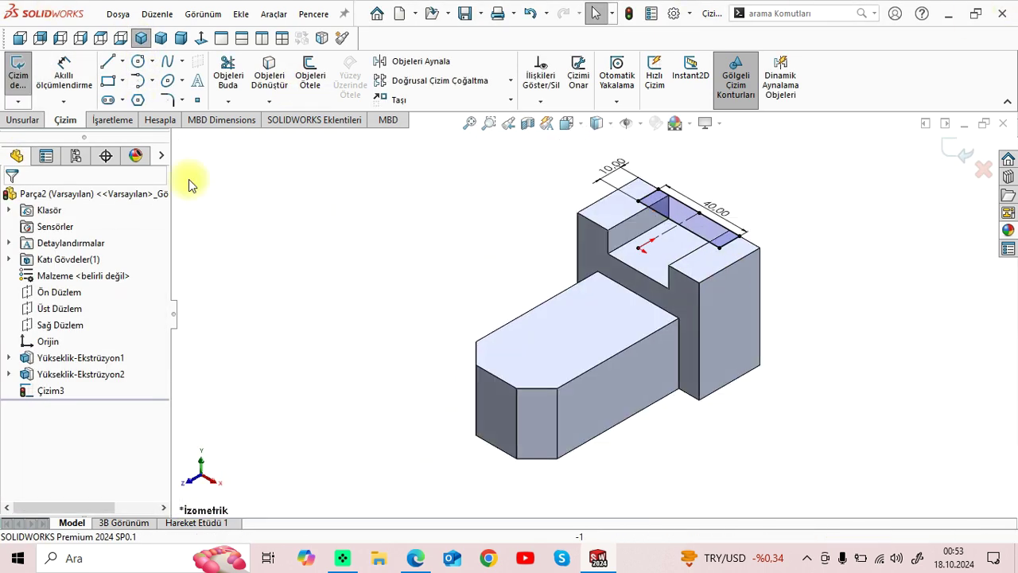
pyautogui.click(12, 120)
# Step: Cut the slot sketch Through All with an Extruded Cut
pyautogui.click(261, 76)
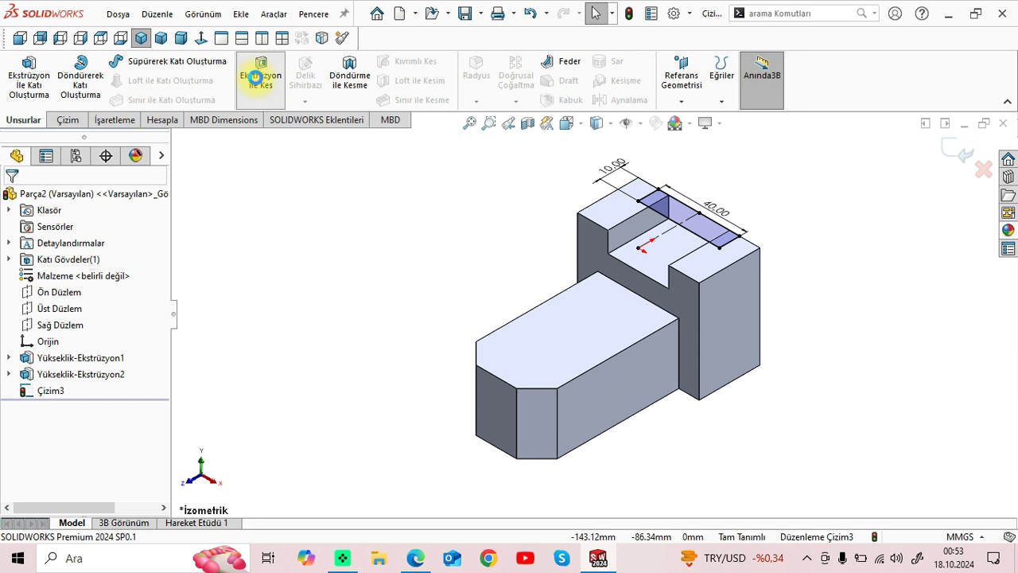
pyautogui.click(80, 288)
pyautogui.click(56, 300)
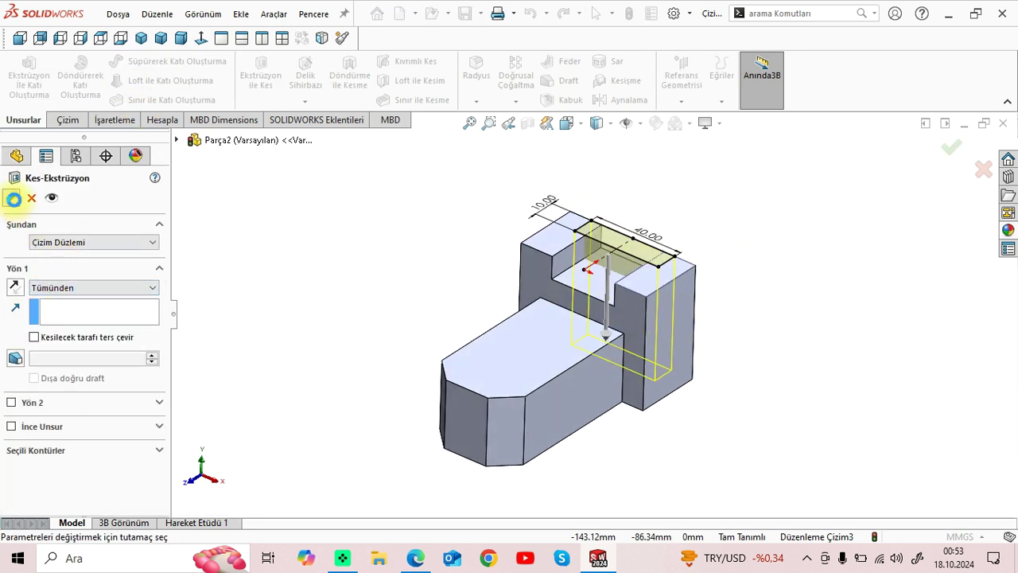
pyautogui.click(11, 197)
# Step: Orbit and pan around the part to inspect the cut slot
pyautogui.moveTo(444, 306)
pyautogui.mouseDown(button='middle')
pyautogui.moveTo(457, 329)
pyautogui.moveTo(452, 300)
pyautogui.mouseUp(button='middle')
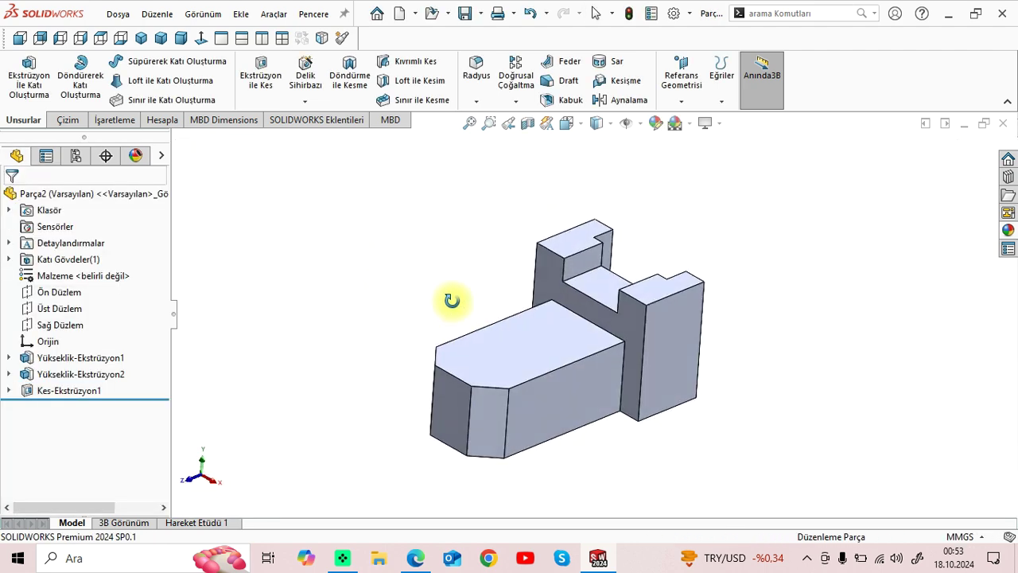
pyautogui.moveTo(636, 243); pyautogui.dragTo(597, 332, button='middle')
pyautogui.hotkey('ctrl', '7')
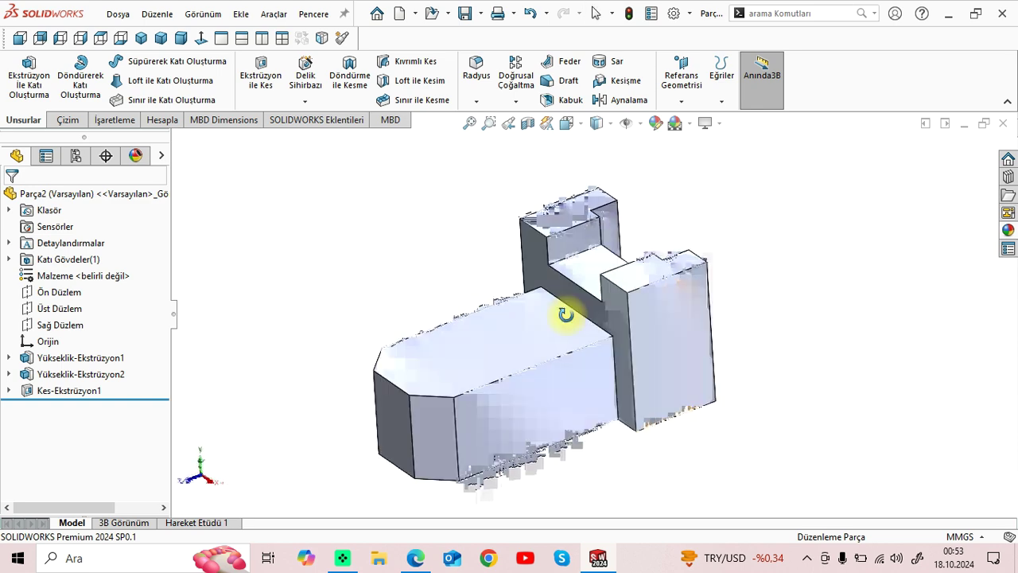
pyautogui.click(140, 38)
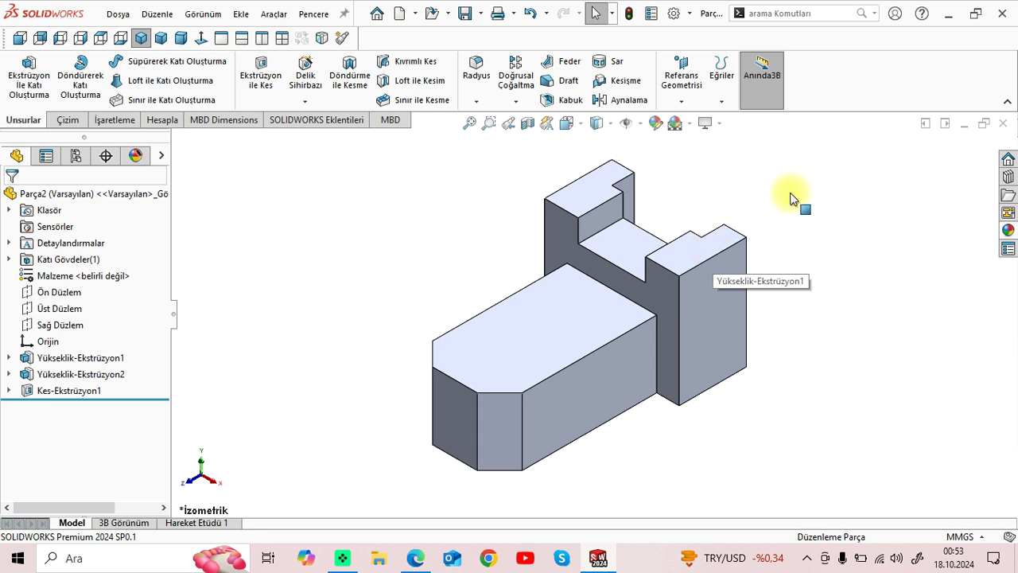
pyautogui.keyDown('ctrl'); pyautogui.moveTo(788, 273); pyautogui.dragTo(754, 290, button='middle'); pyautogui.keyUp('ctrl')
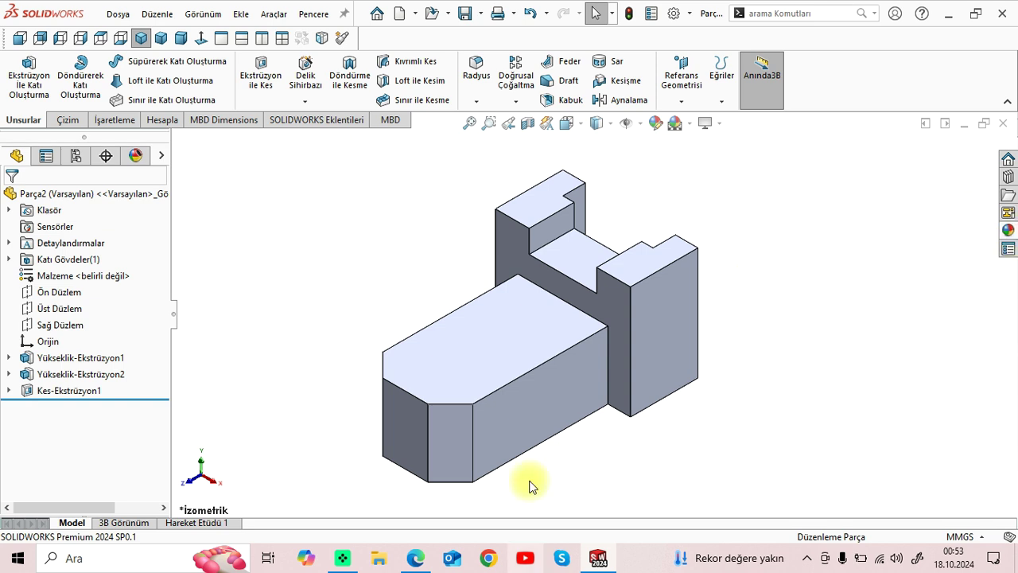
pyautogui.scroll(-1, 593, 356)
pyautogui.moveTo(593, 356)
pyautogui.mouseDown(button='middle')
pyautogui.moveTo(586, 321)
pyautogui.moveTo(583, 357)
pyautogui.moveTo(568, 353)
pyautogui.moveTo(579, 358)
pyautogui.mouseUp(button='middle')
pyautogui.moveTo(415, 558)
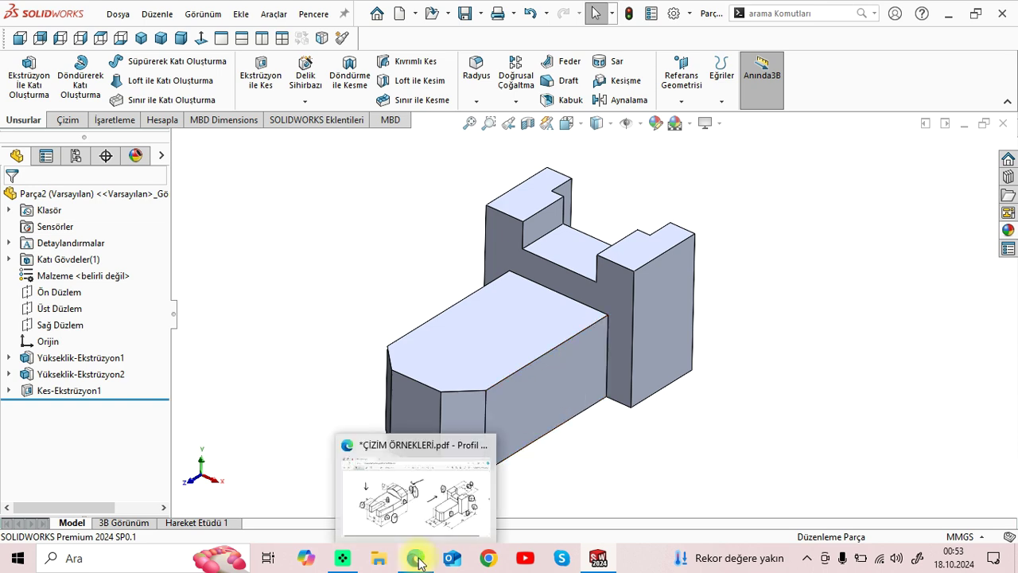
pyautogui.click(414, 489)
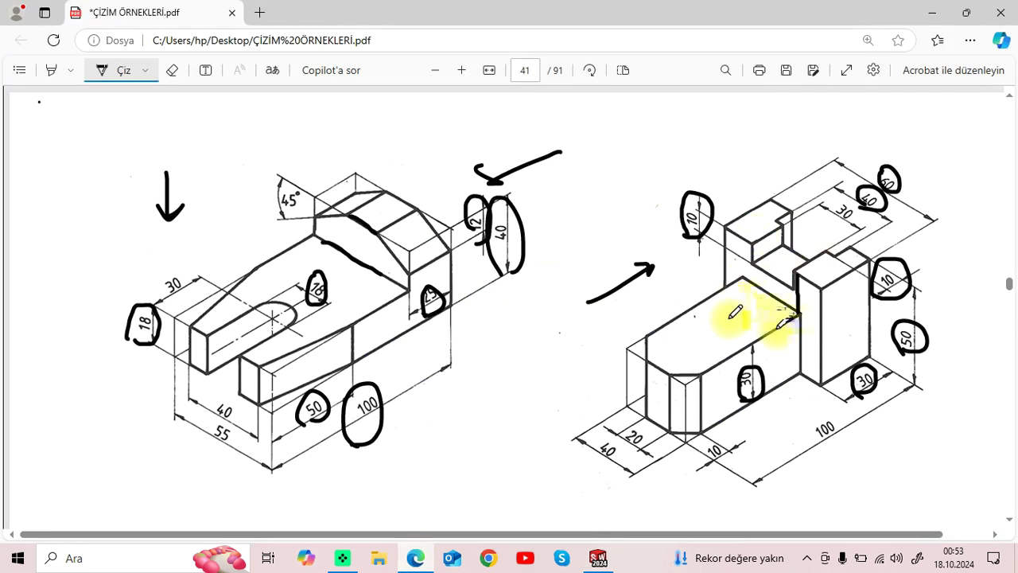
# Step: Ink arrows and scribbles on the right-hand block drawing near the 100 dimension
pyautogui.moveTo(659, 249); pyautogui.dragTo(669, 287)
pyautogui.moveTo(730, 304)
pyautogui.mouseDown()
pyautogui.moveTo(682, 344)
pyautogui.moveTo(732, 330)
pyautogui.moveTo(682, 350)
pyautogui.moveTo(725, 326)
pyautogui.mouseUp()
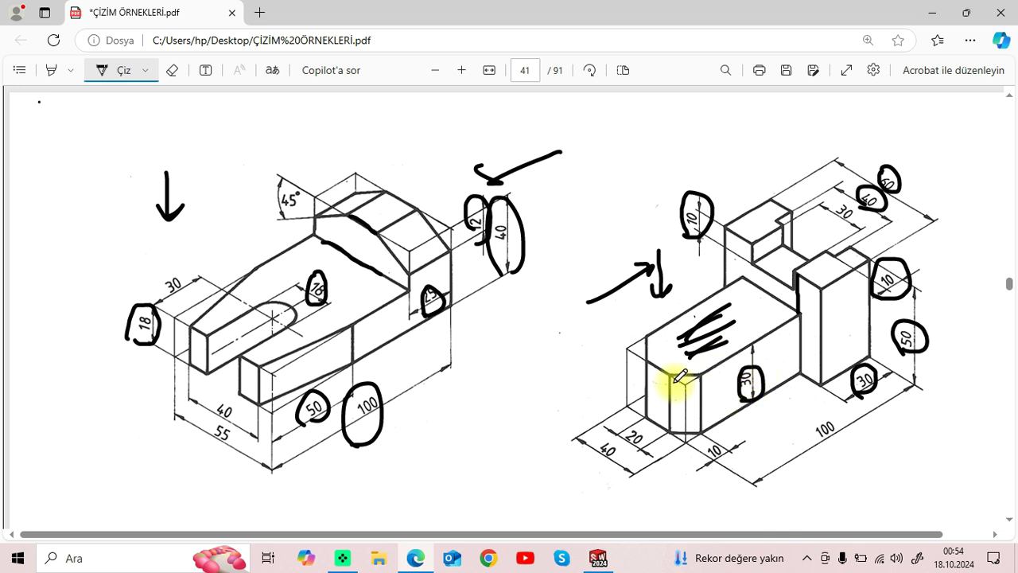
pyautogui.moveTo(551, 391)
pyautogui.mouseDown()
pyautogui.moveTo(600, 362)
pyautogui.moveTo(597, 374)
pyautogui.mouseUp()
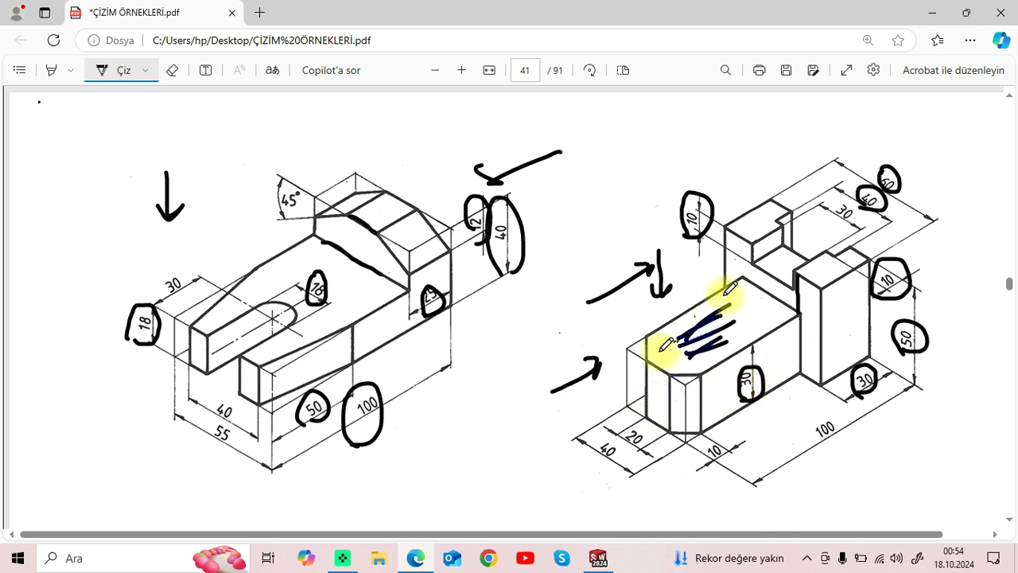
pyautogui.moveTo(744, 281); pyautogui.dragTo(720, 363)
pyautogui.moveTo(799, 315)
pyautogui.mouseDown()
pyautogui.moveTo(788, 362)
pyautogui.moveTo(740, 346)
pyautogui.mouseUp()
pyautogui.moveTo(827, 387); pyautogui.dragTo(783, 423)
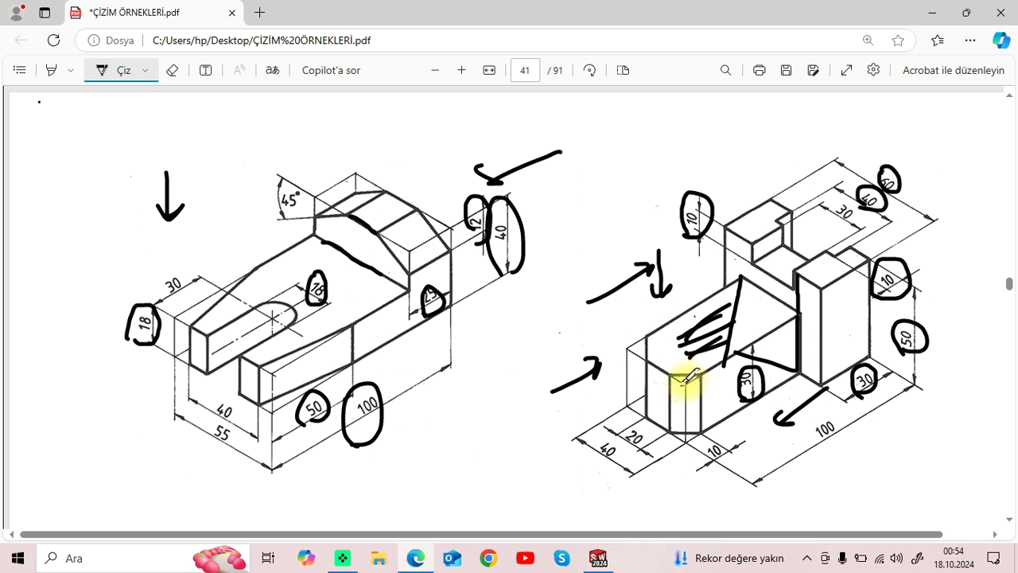
# Step: Erase the ink marks and the circles around 60 and 40, then reselect the Draw pen
pyautogui.click(172, 70)
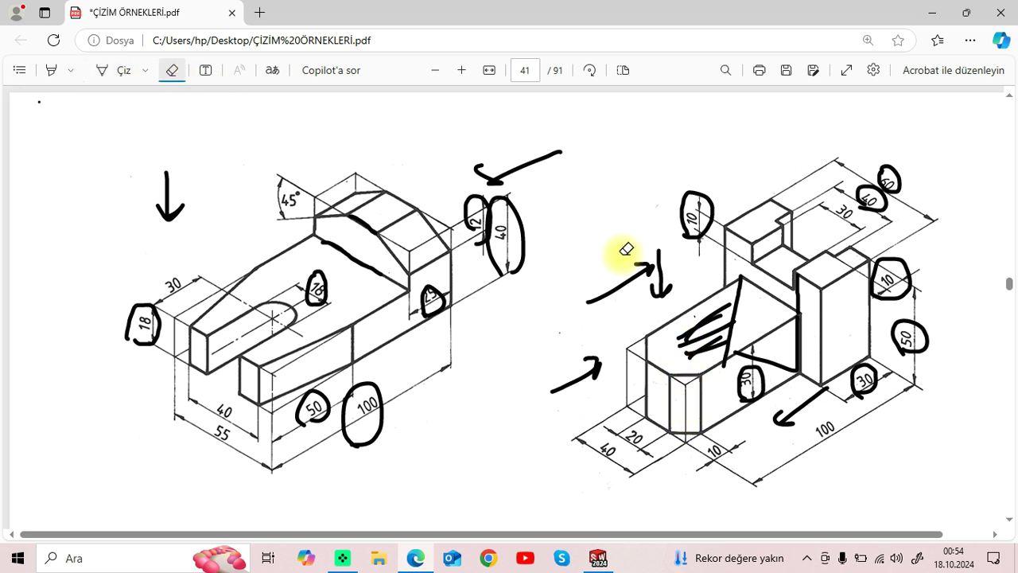
pyautogui.moveTo(609, 341); pyautogui.dragTo(584, 357)
pyautogui.moveTo(721, 338)
pyautogui.mouseDown()
pyautogui.moveTo(711, 369)
pyautogui.moveTo(705, 296)
pyautogui.moveTo(799, 261)
pyautogui.moveTo(909, 291)
pyautogui.moveTo(868, 377)
pyautogui.moveTo(768, 291)
pyautogui.mouseUp()
pyautogui.moveTo(887, 189); pyautogui.dragTo(879, 179)
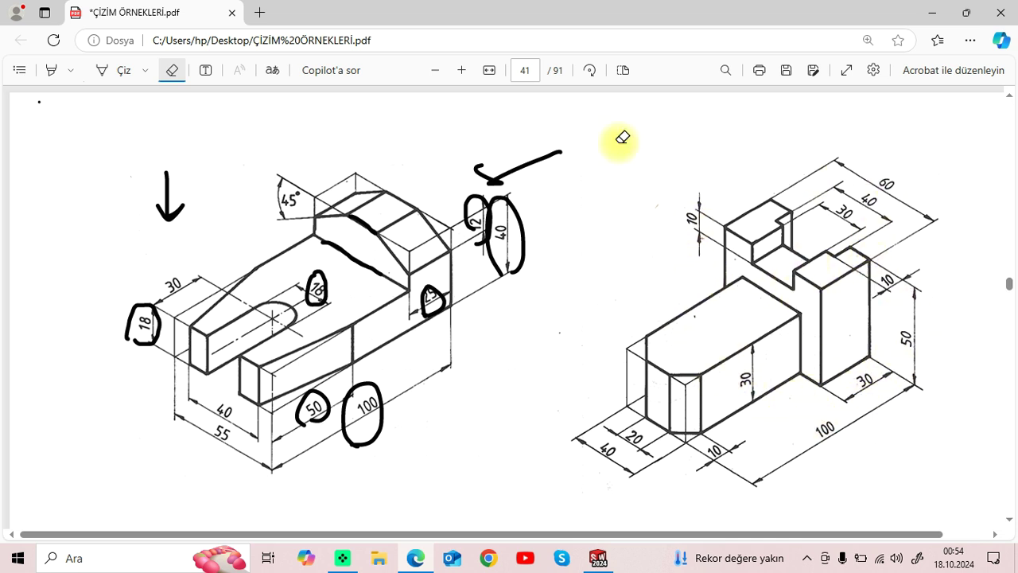
pyautogui.click(108, 70)
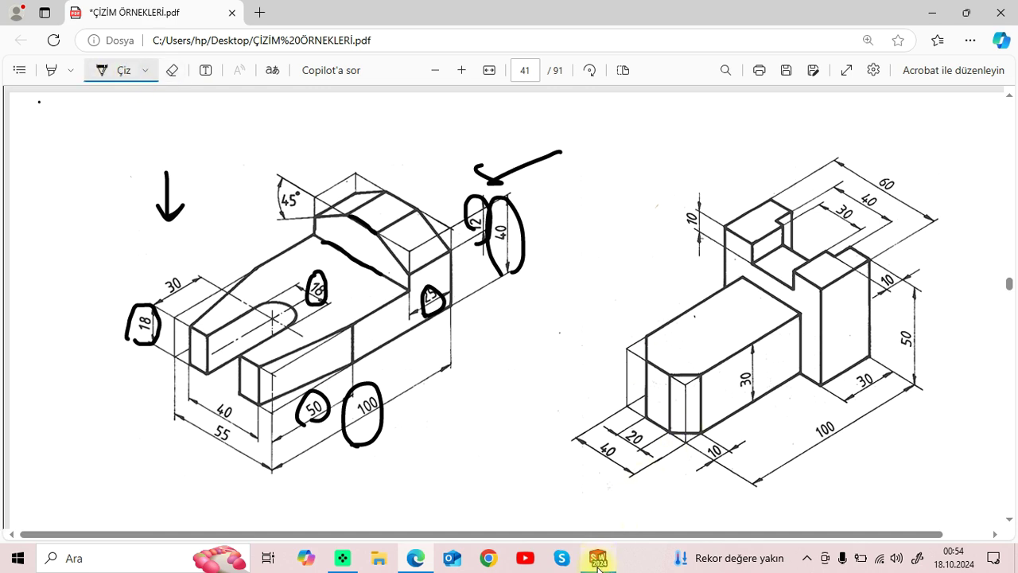
pyautogui.click(598, 565)
# Step: Save the part with the file name 18
pyautogui.moveTo(538, 347); pyautogui.dragTo(557, 348, button='middle')
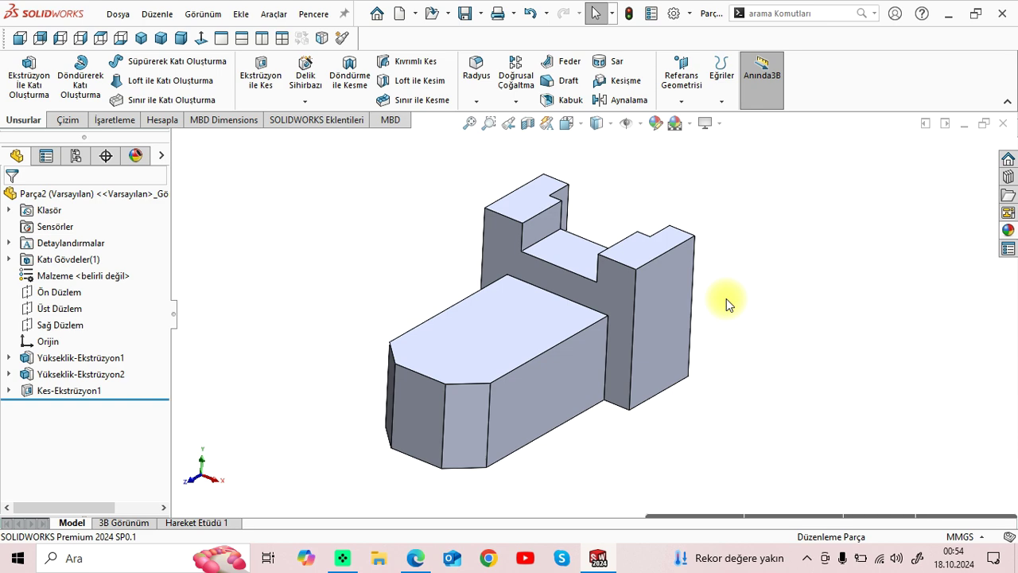
pyautogui.hotkey('ctrl', 's')
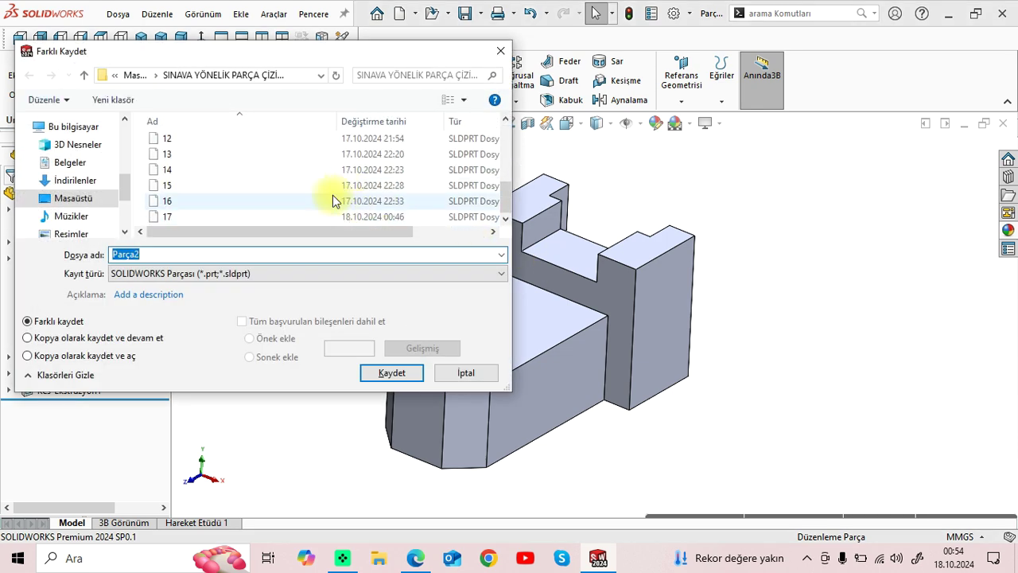
pyautogui.write('18')
pyautogui.press('Return')
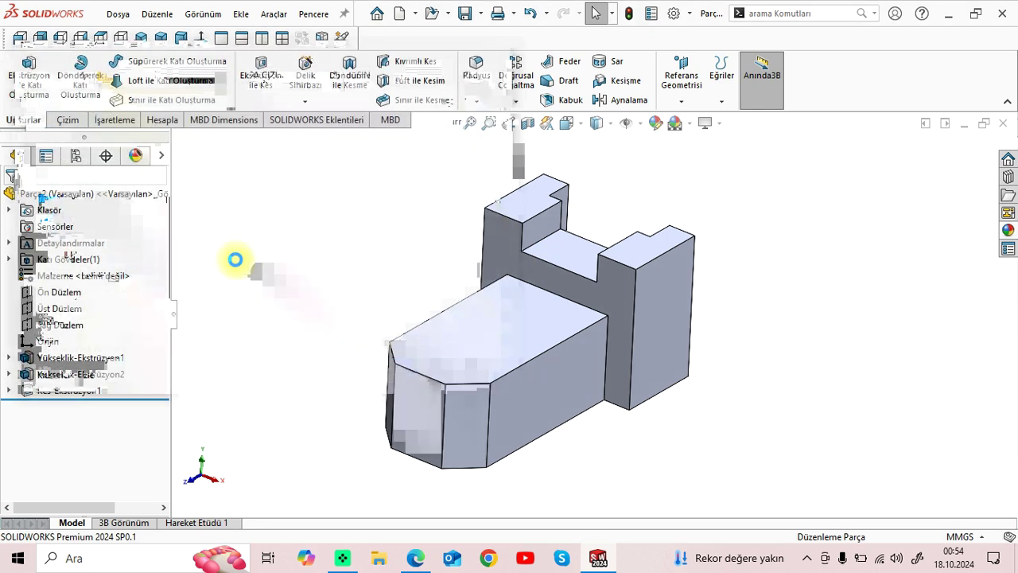
# Step: Close the saved part document and bring the reference PDF forward
pyautogui.moveTo(570, 368); pyautogui.dragTo(536, 359, button='middle')
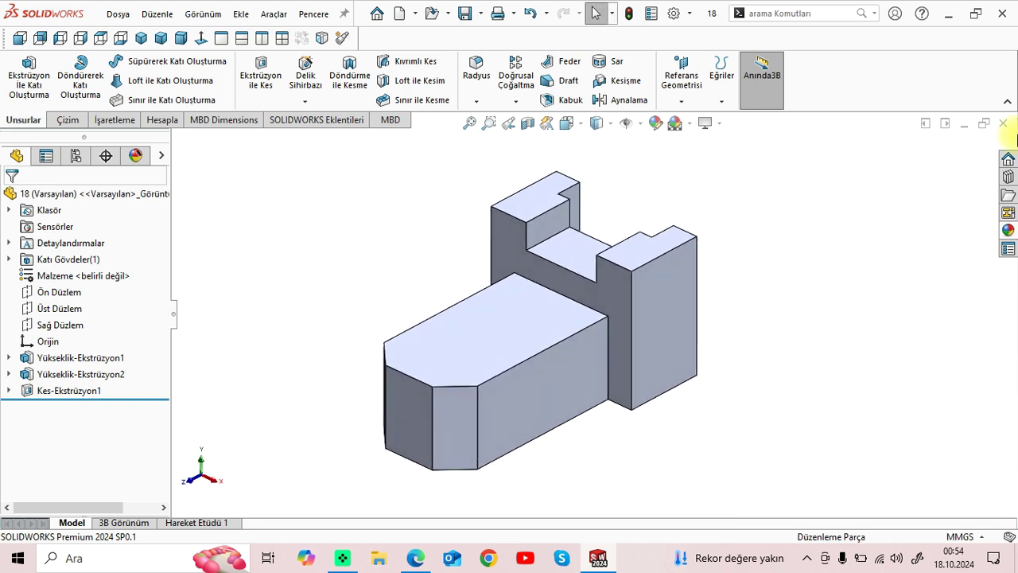
pyautogui.click(1002, 124)
pyautogui.click(415, 557)
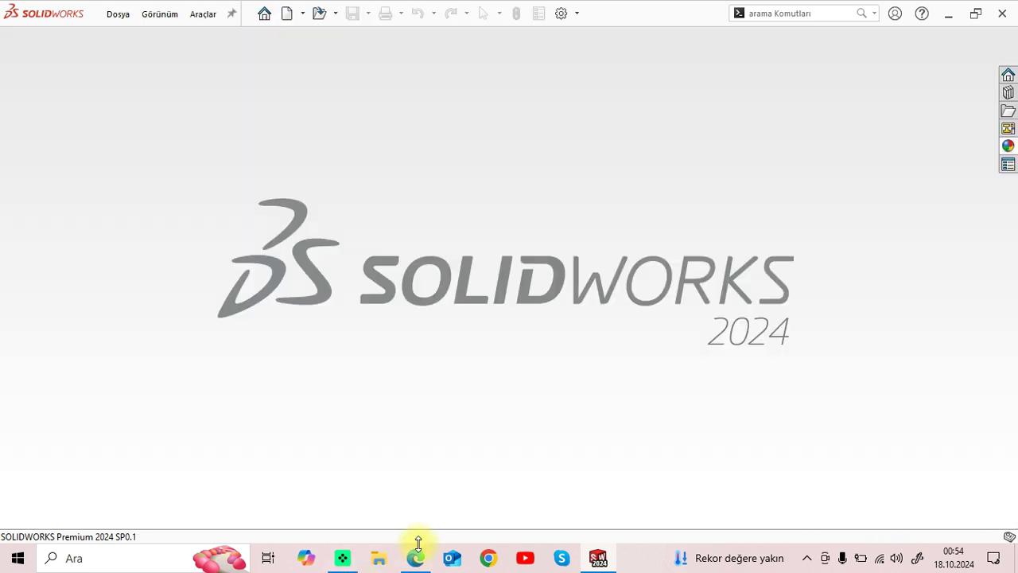
pyautogui.scroll(-5, 516, 382)
# Step: Scroll the PDF to the rounded base block and stepped block drawings and zoom out
pyautogui.scroll(-4, 514, 382)
pyautogui.scroll(3, 514, 383)
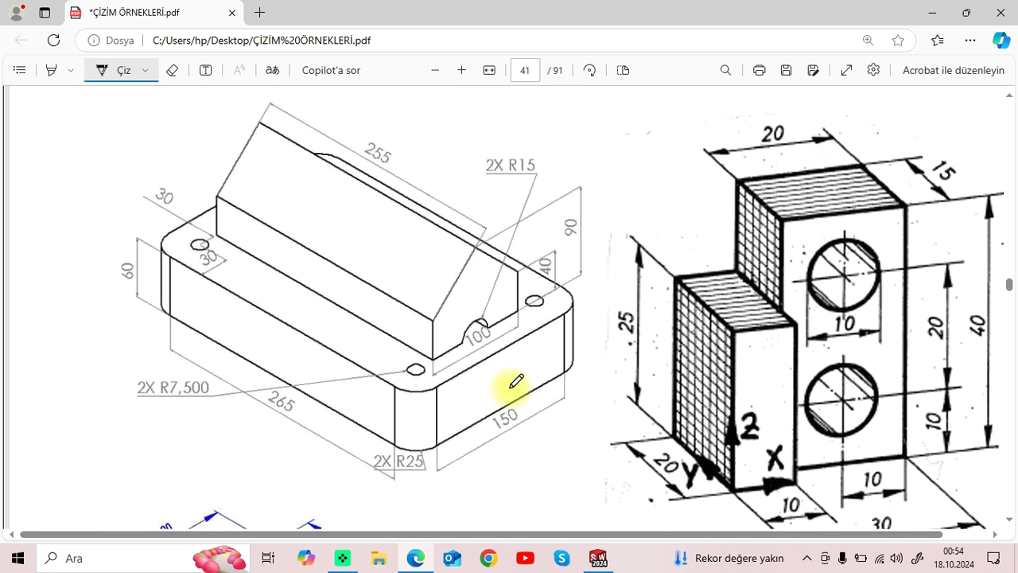
pyautogui.click(437, 72)
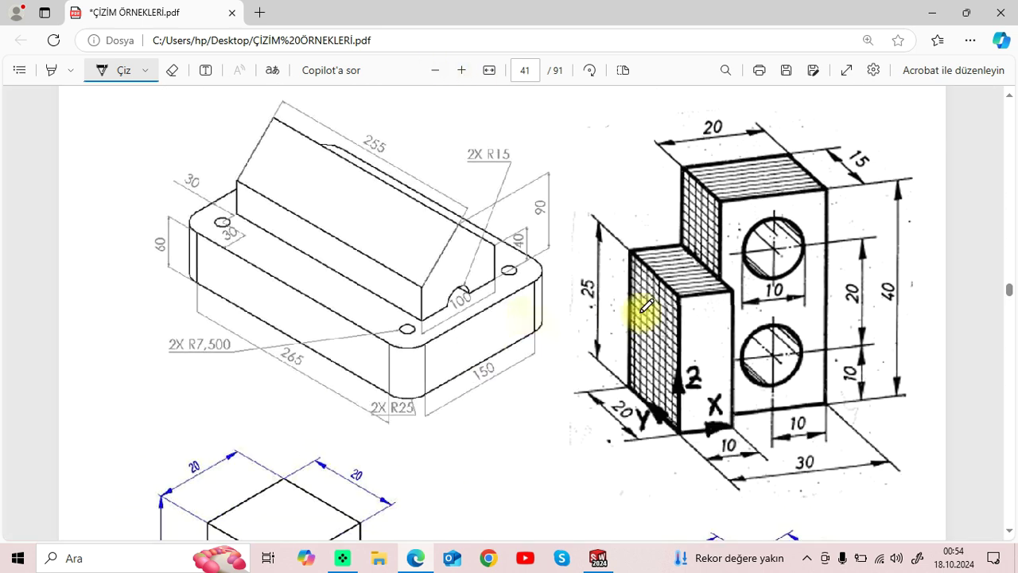